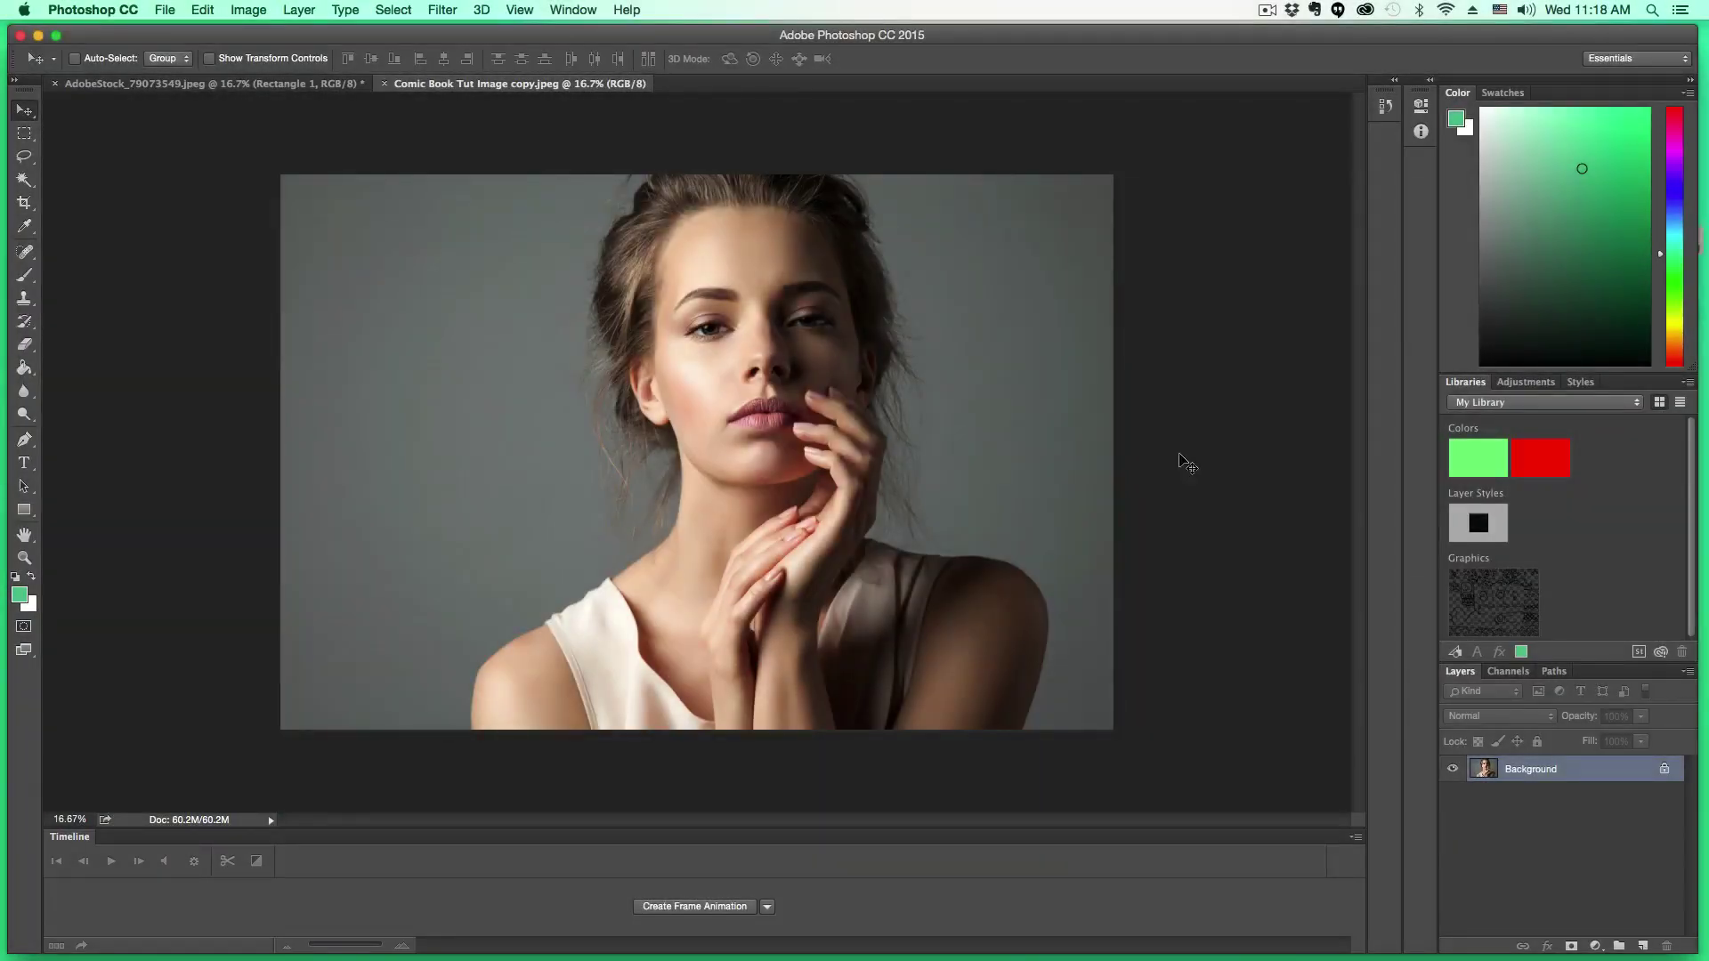
Compare the finished comic book artwork with the original portrait in the Comic Book Tut Image copy.jpeg document
left_click(235, 83)
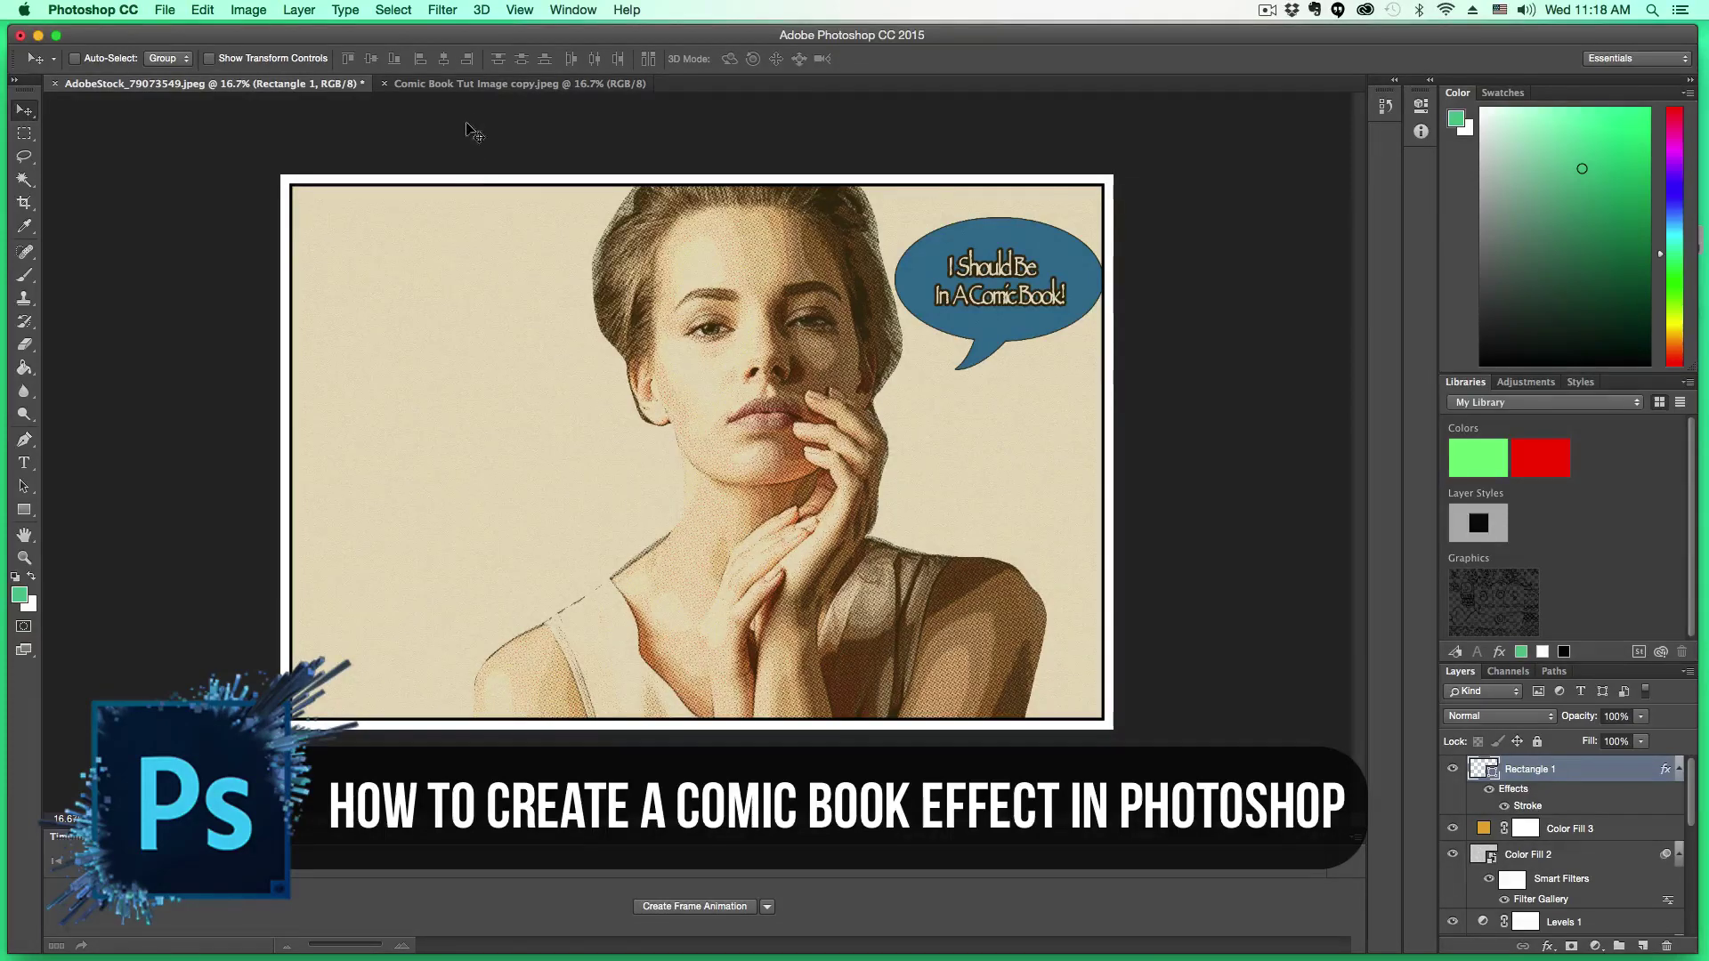
left_click(475, 87)
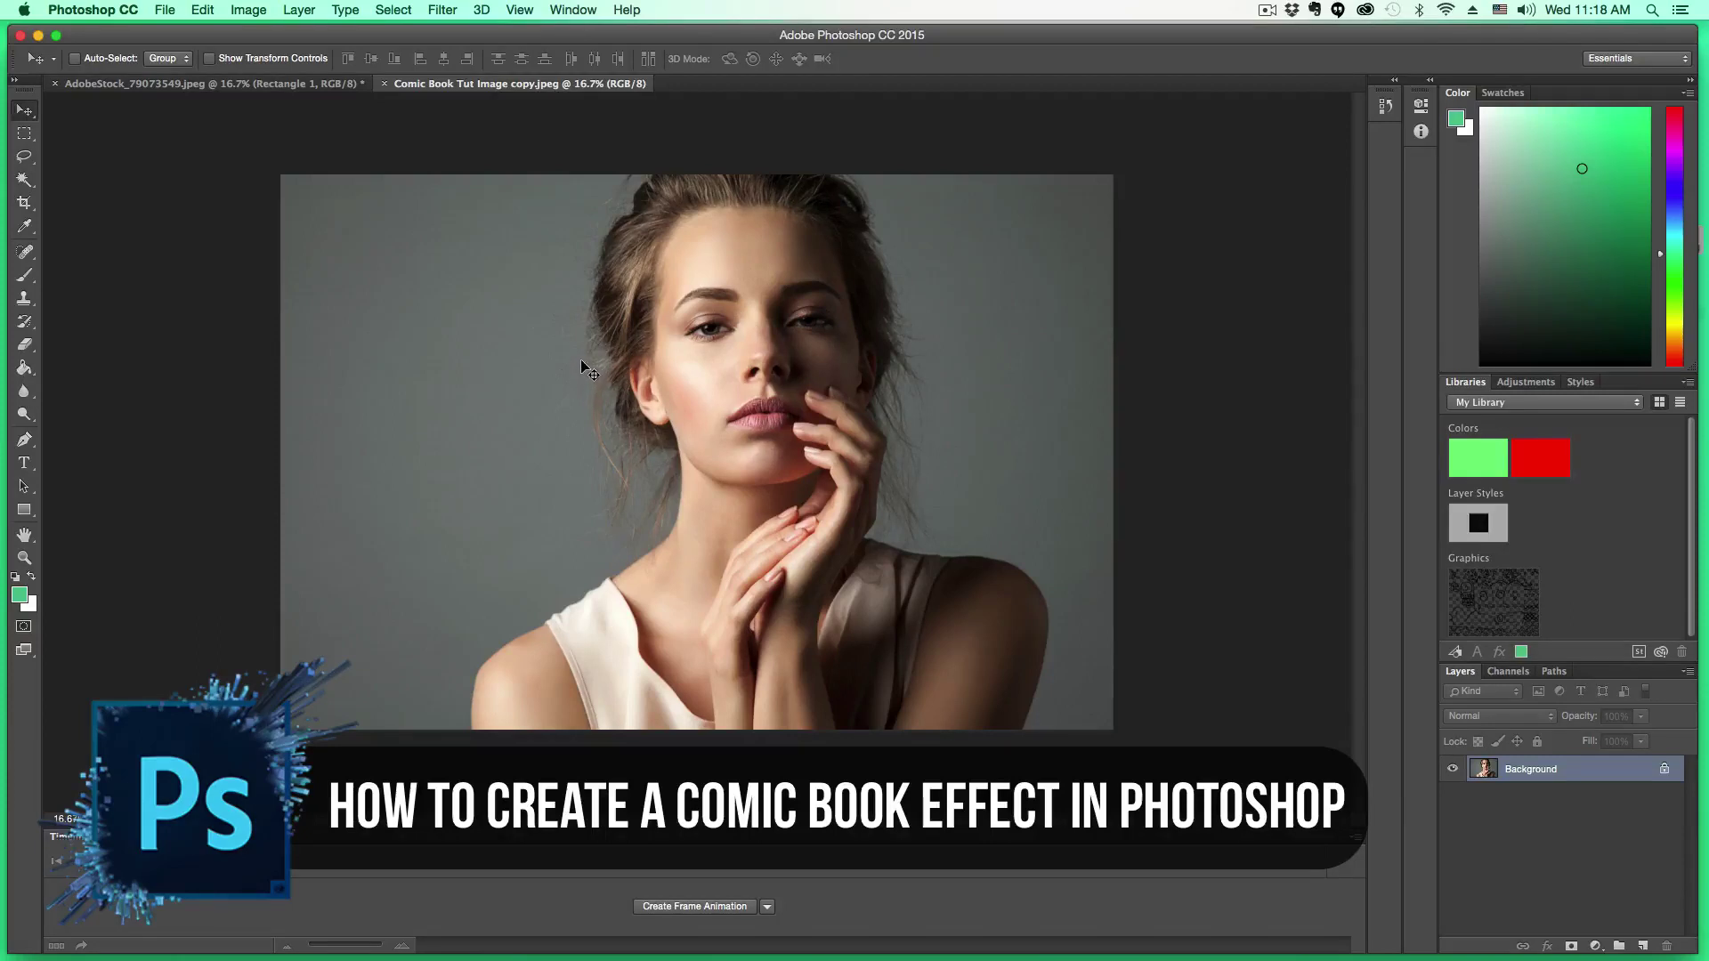
left_click(293, 84)
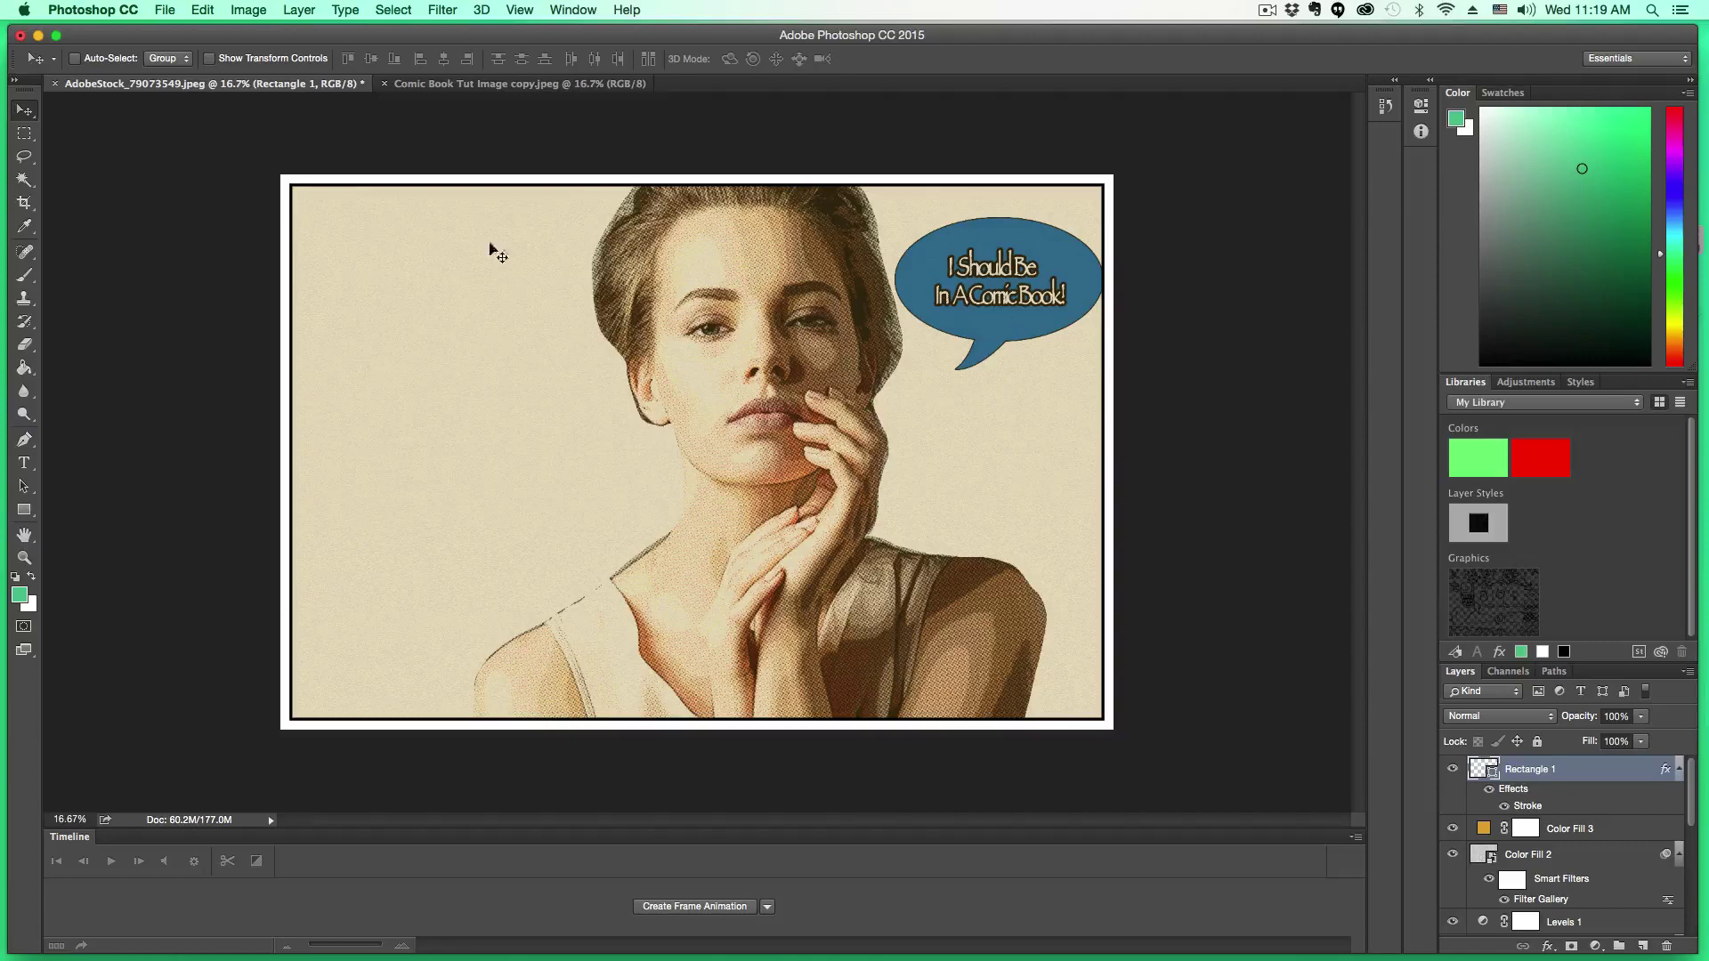
left_click(447, 85)
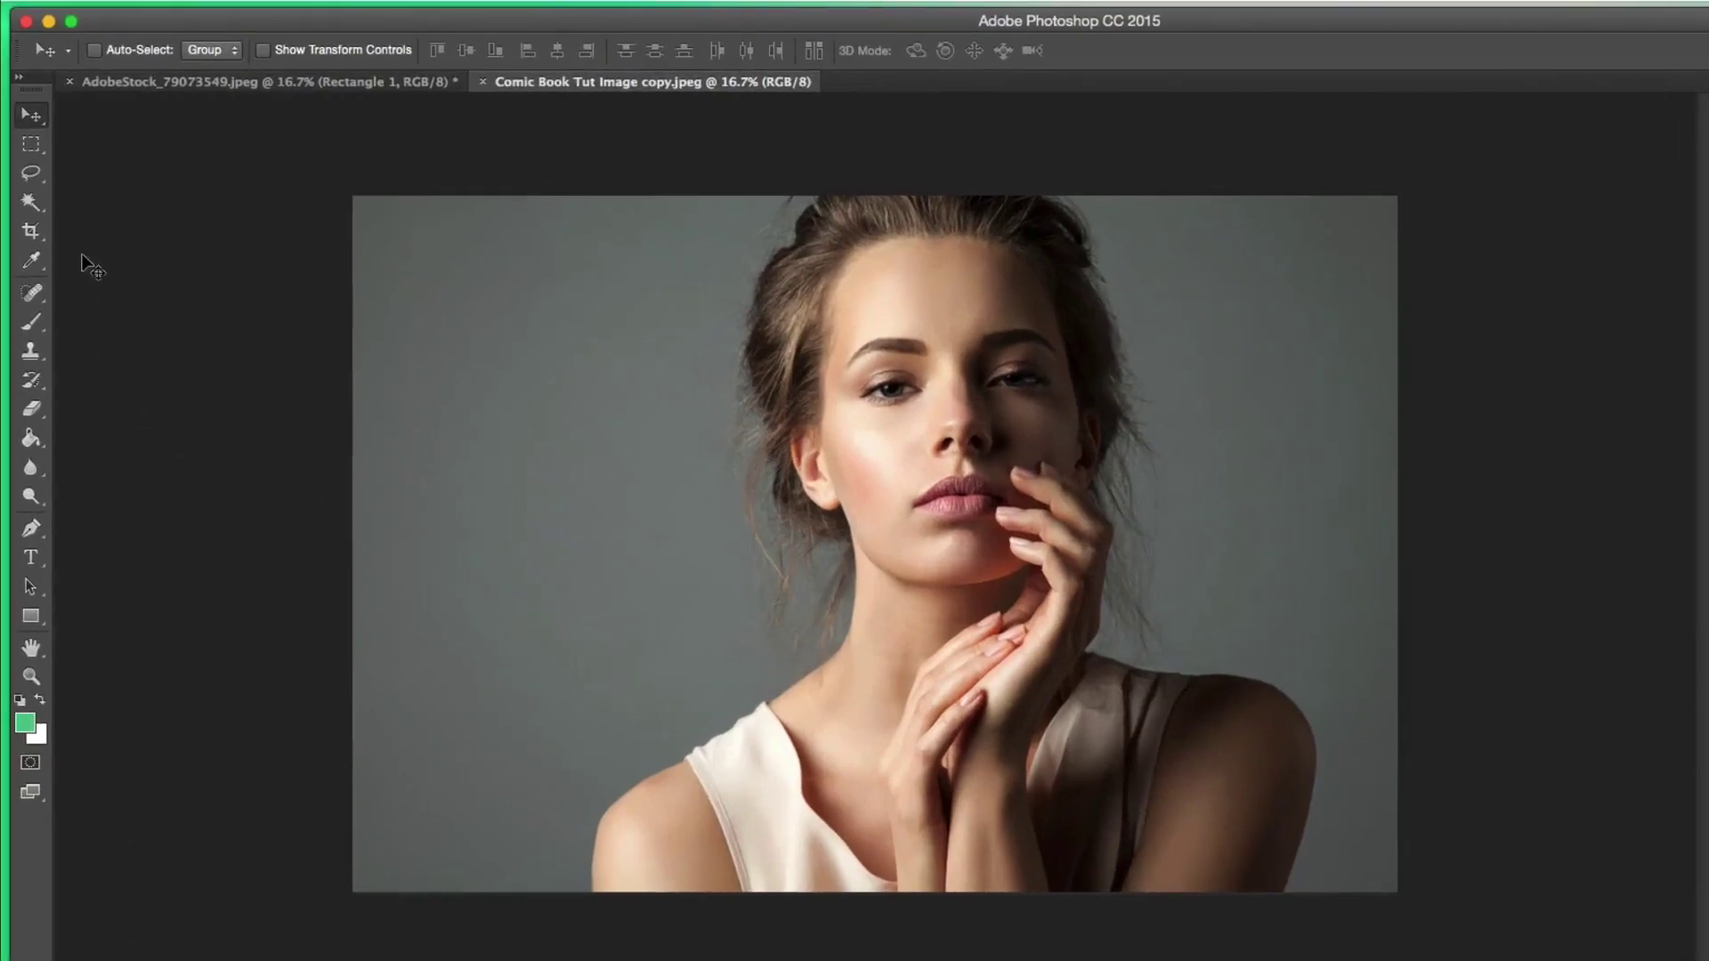
Outline the woman with the Lasso tool and copy the selection to a new layer
left_click(31, 172)
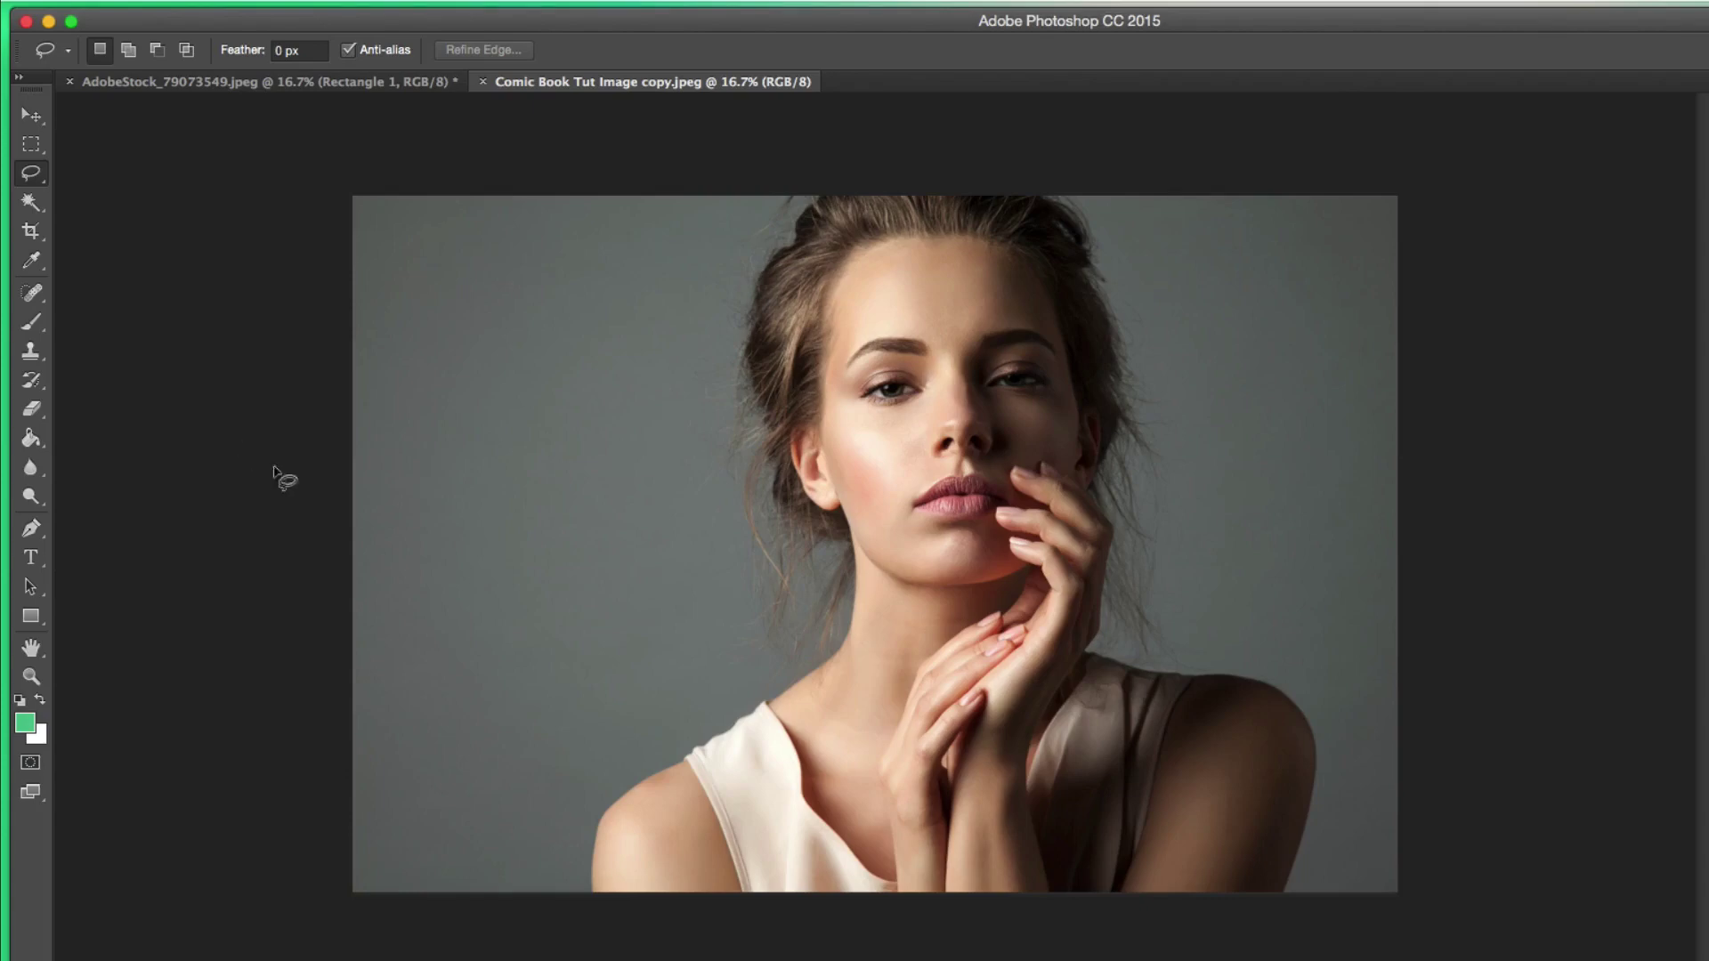
mouse_move(589, 893)
left_mouse_down()
mouse_move(614, 814)
mouse_move(784, 710)
mouse_move(838, 644)
mouse_move(848, 556)
mouse_move(769, 507)
mouse_move(743, 356)
mouse_move(997, 187)
mouse_move(1118, 356)
mouse_move(1094, 646)
mouse_move(1233, 673)
mouse_move(1309, 814)
mouse_move(622, 920)
mouse_move(668, 945)
left_mouse_up()
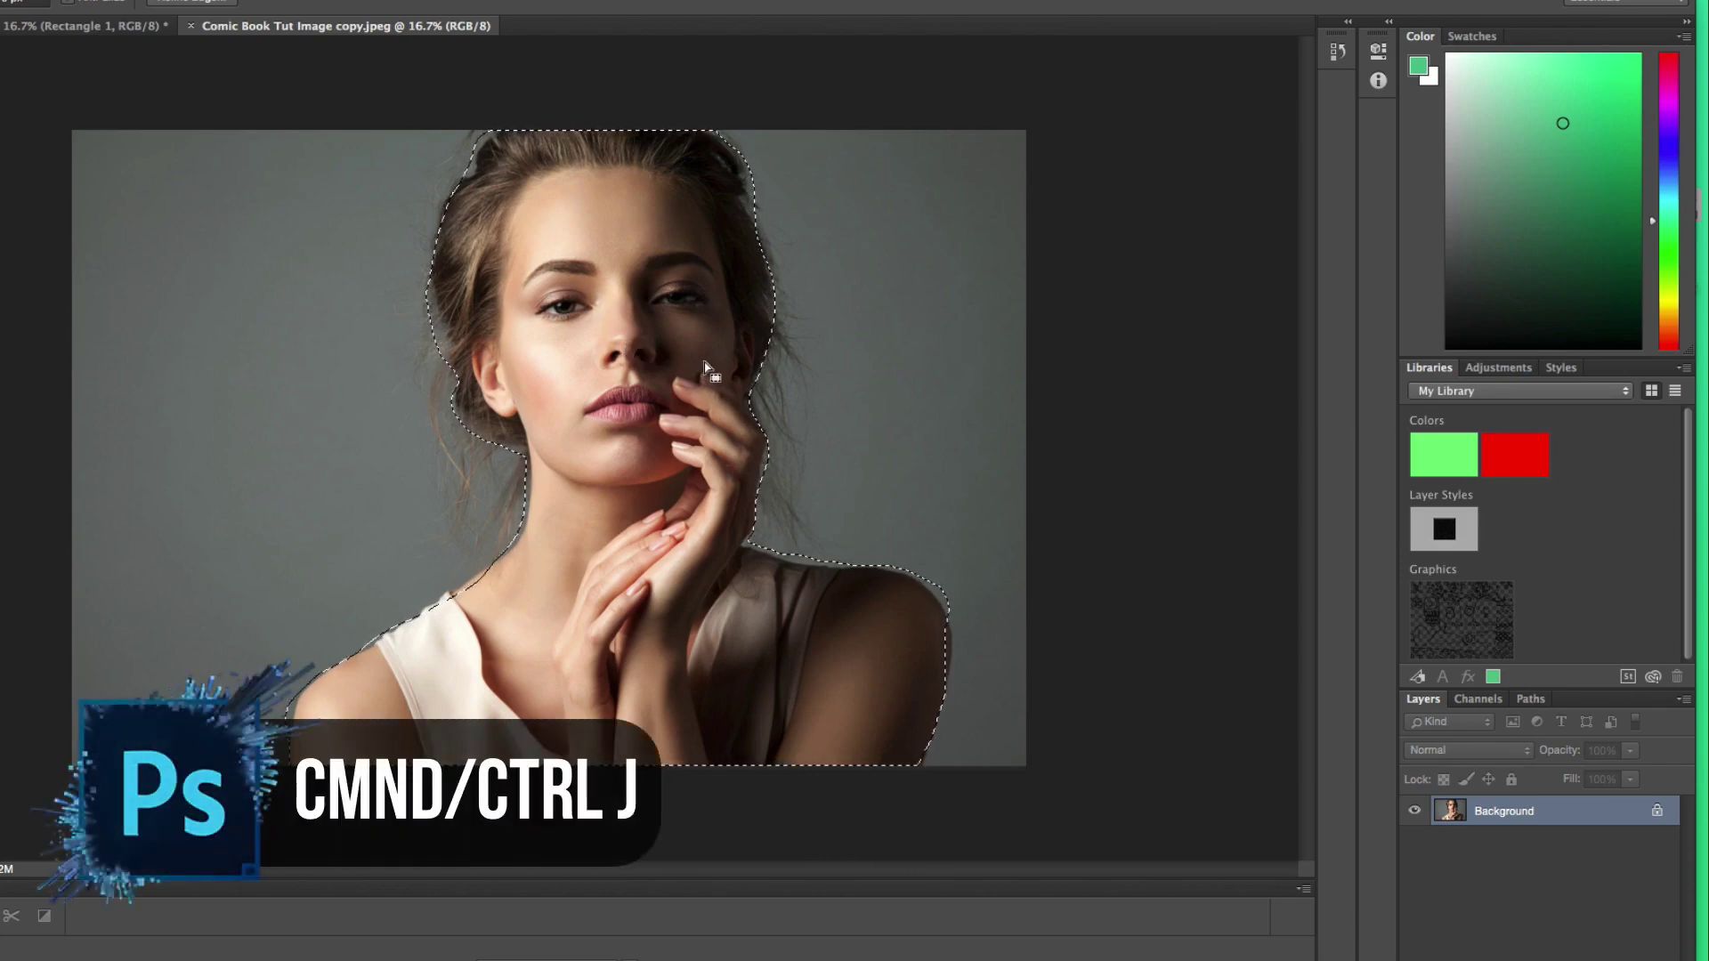
key("ctrl+j")
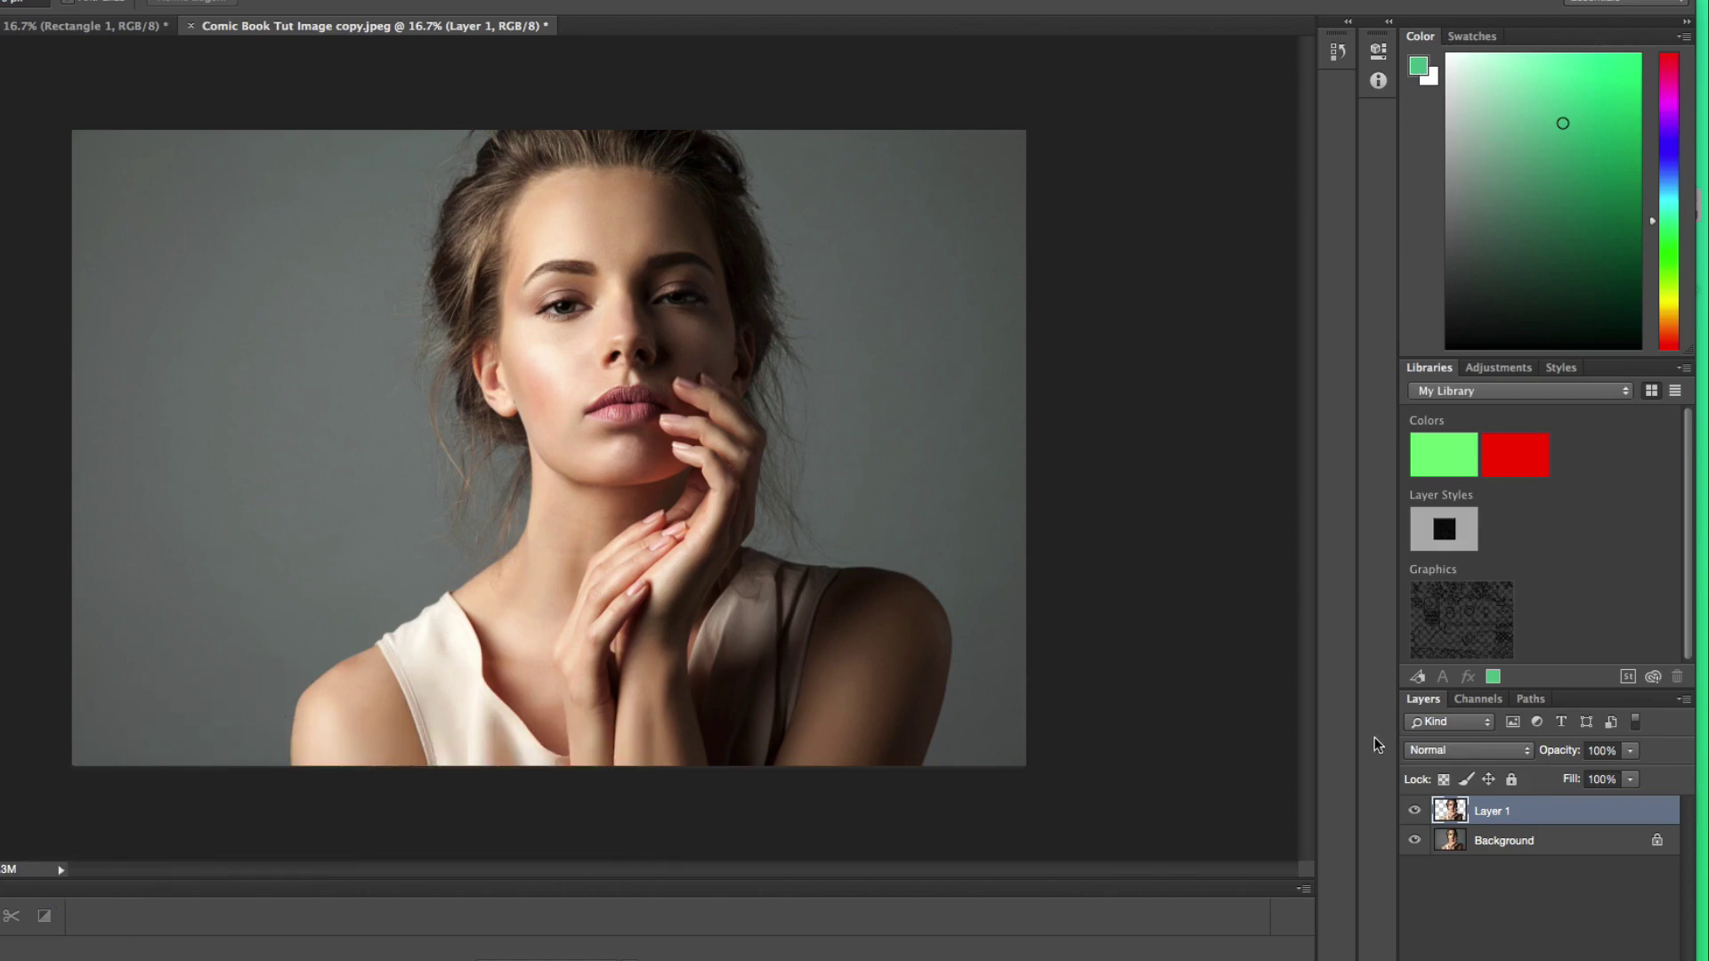
Rename the layer with the cut-out woman as Image
double_click(1513, 811)
type("Image")
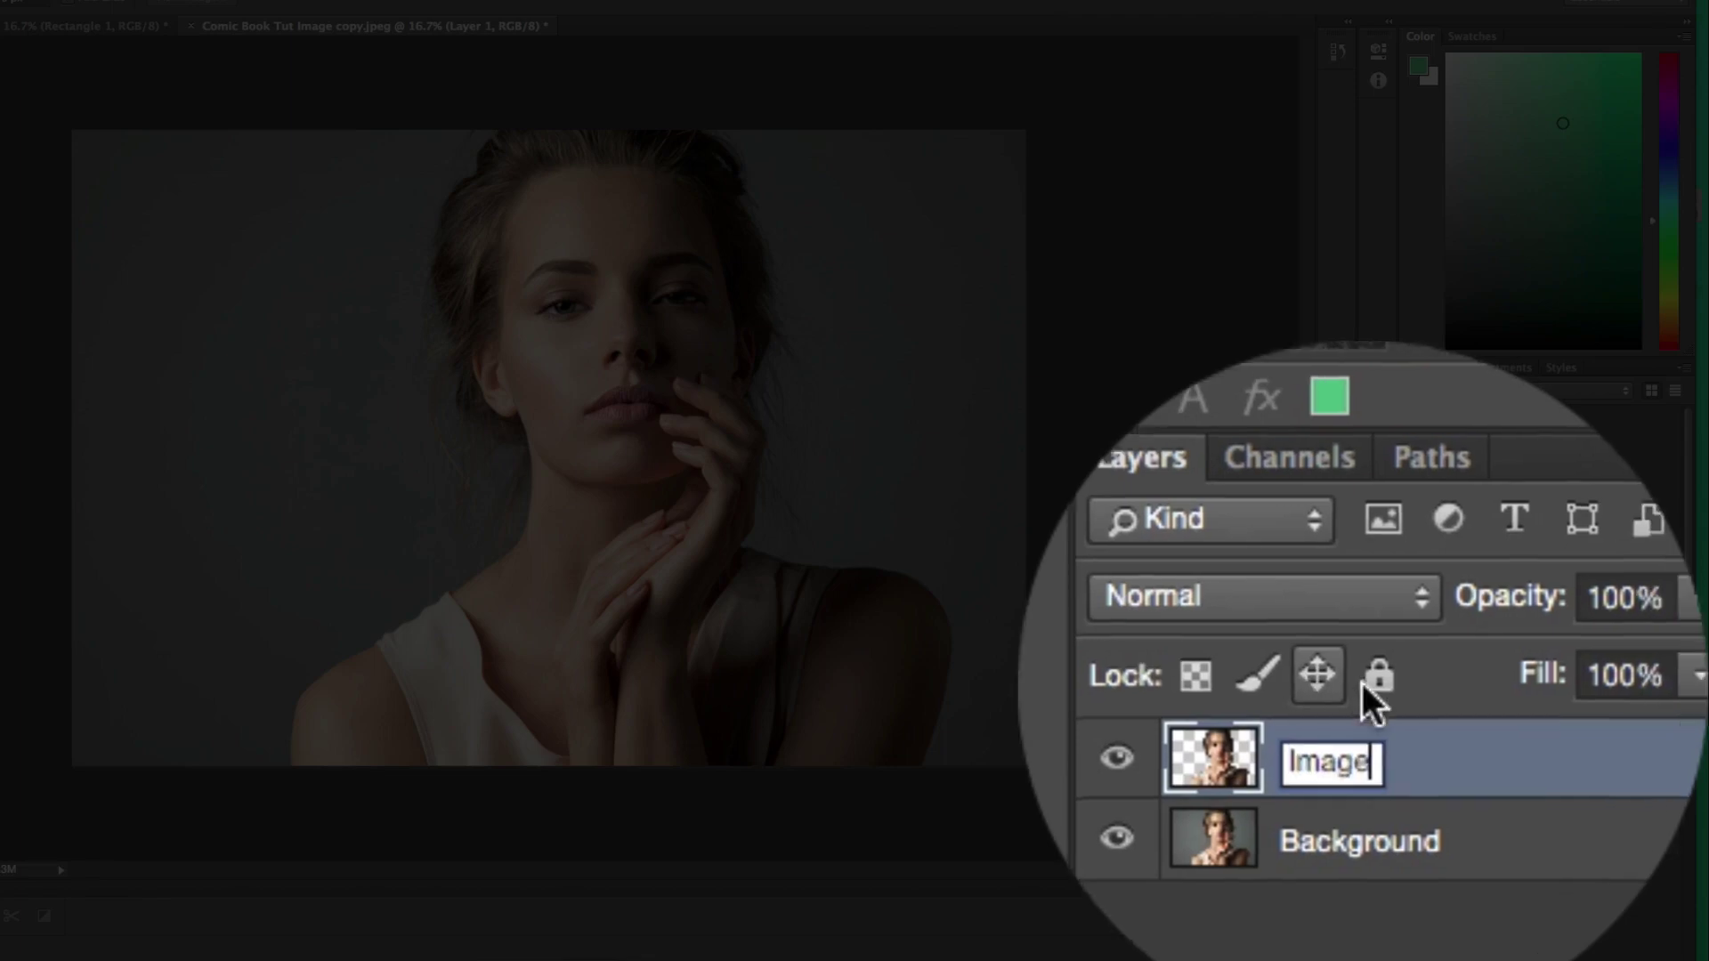
key("Return")
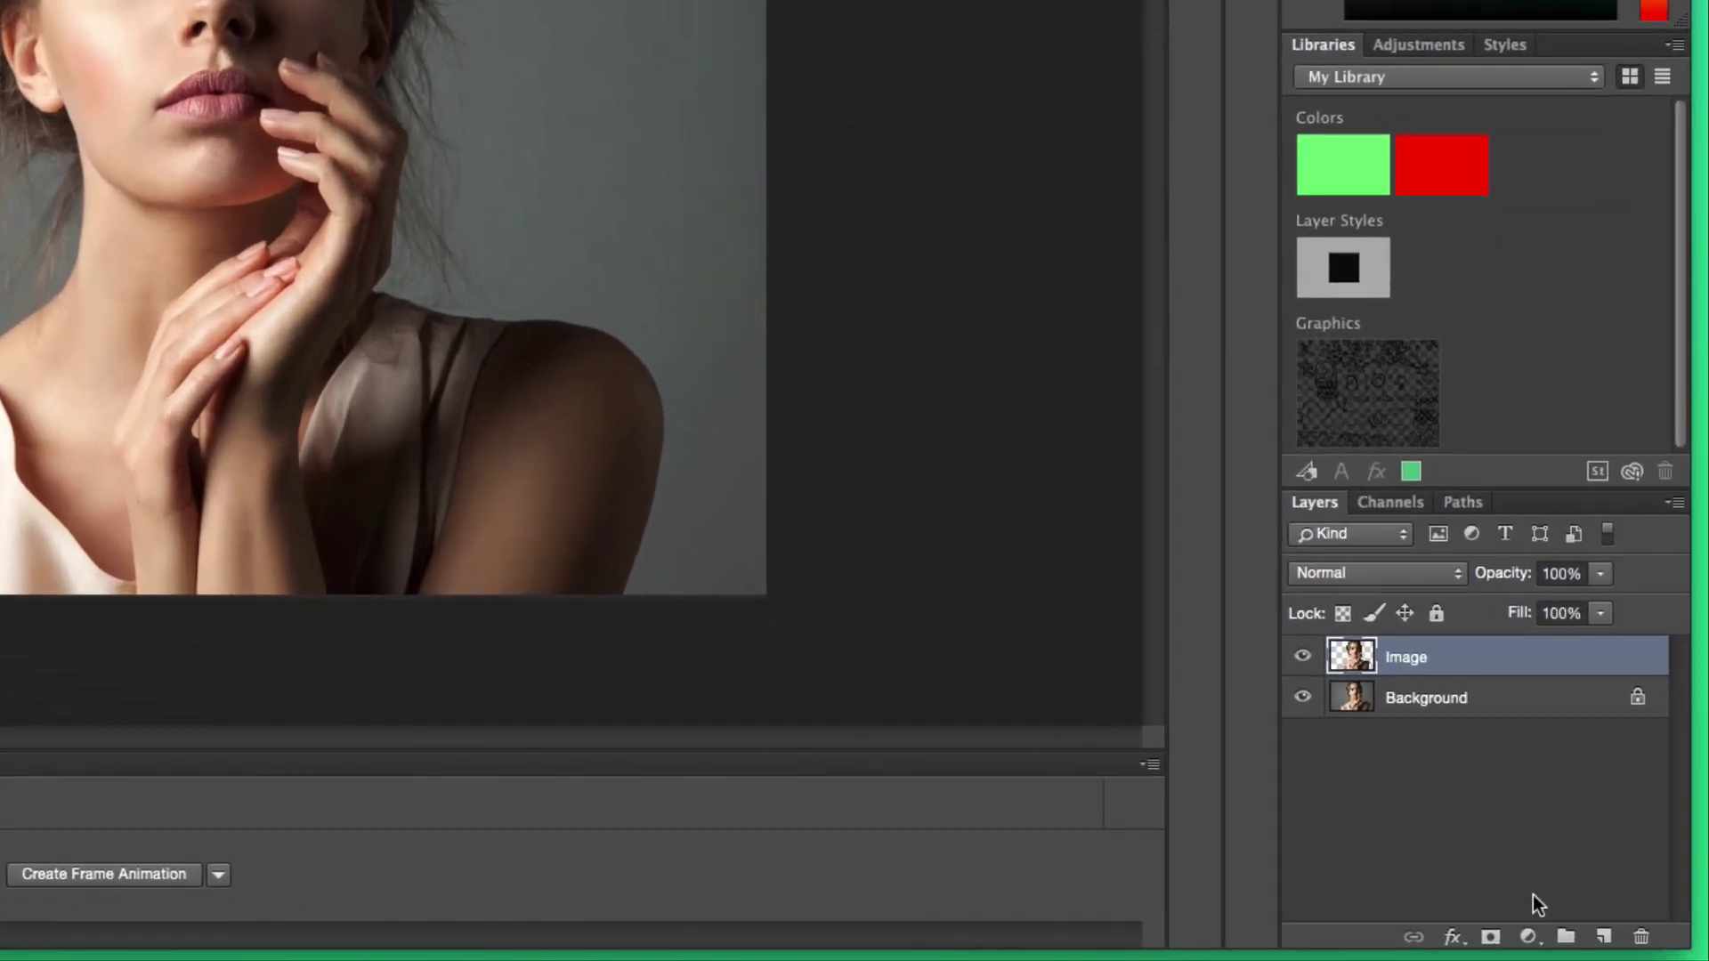
Add a Solid Color fill layer in white (ffffff) above the Image layer
left_click(1527, 937)
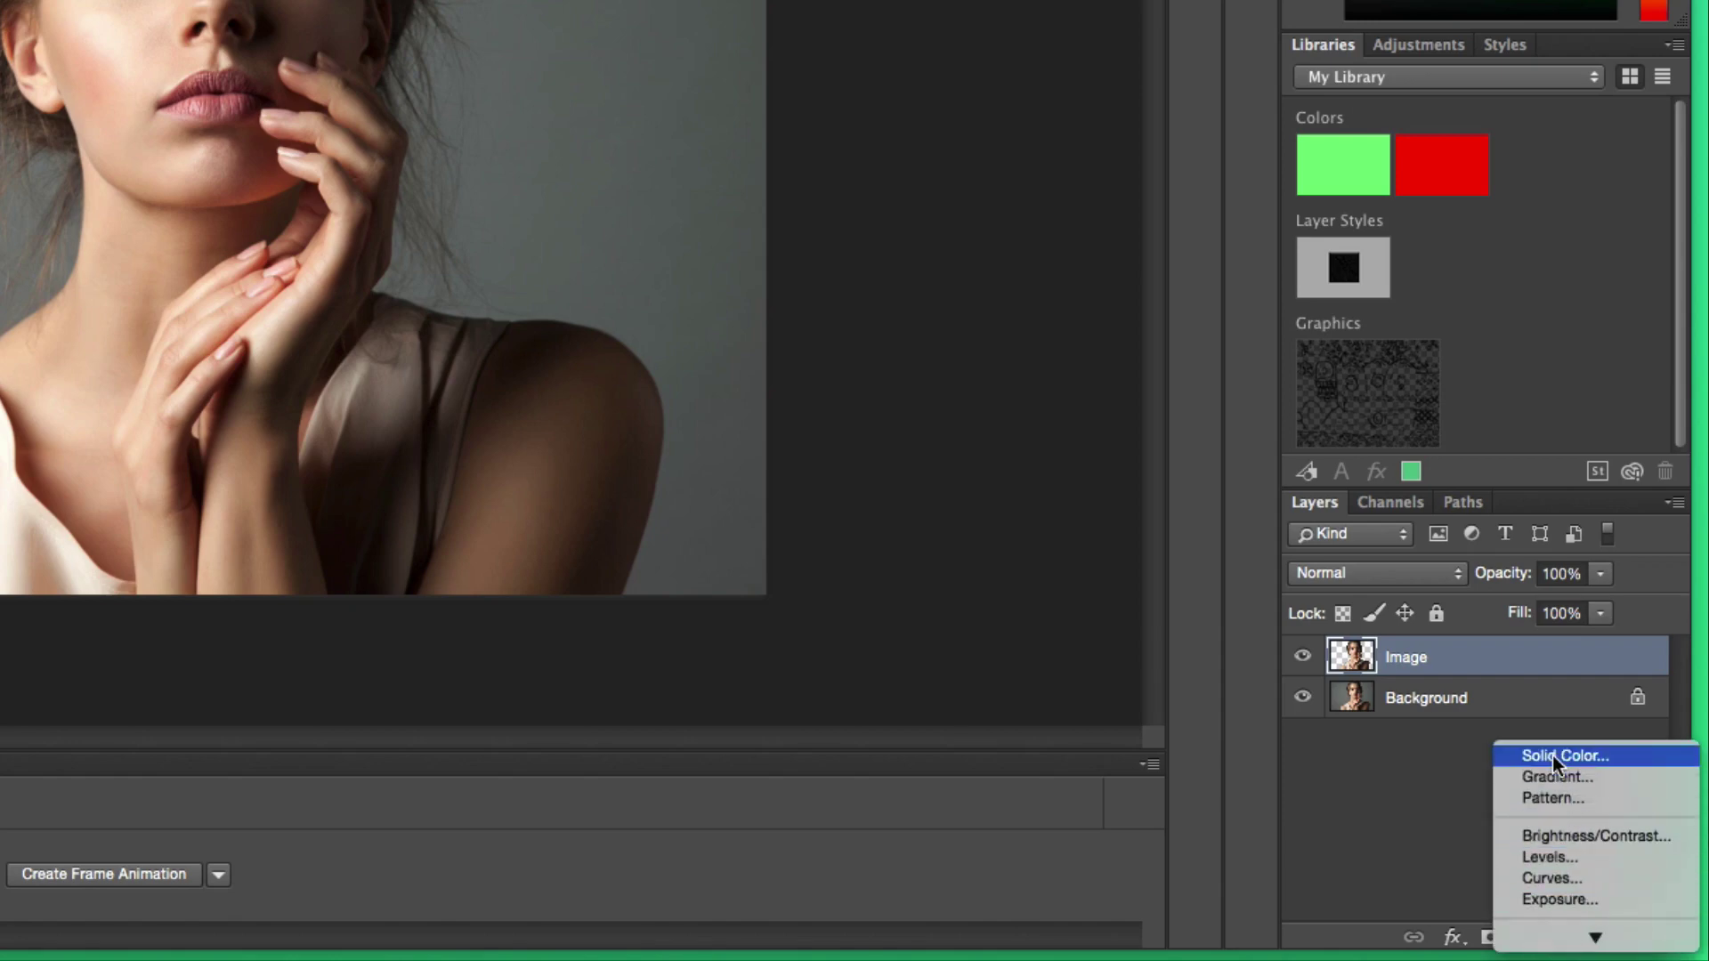
left_click(1553, 756)
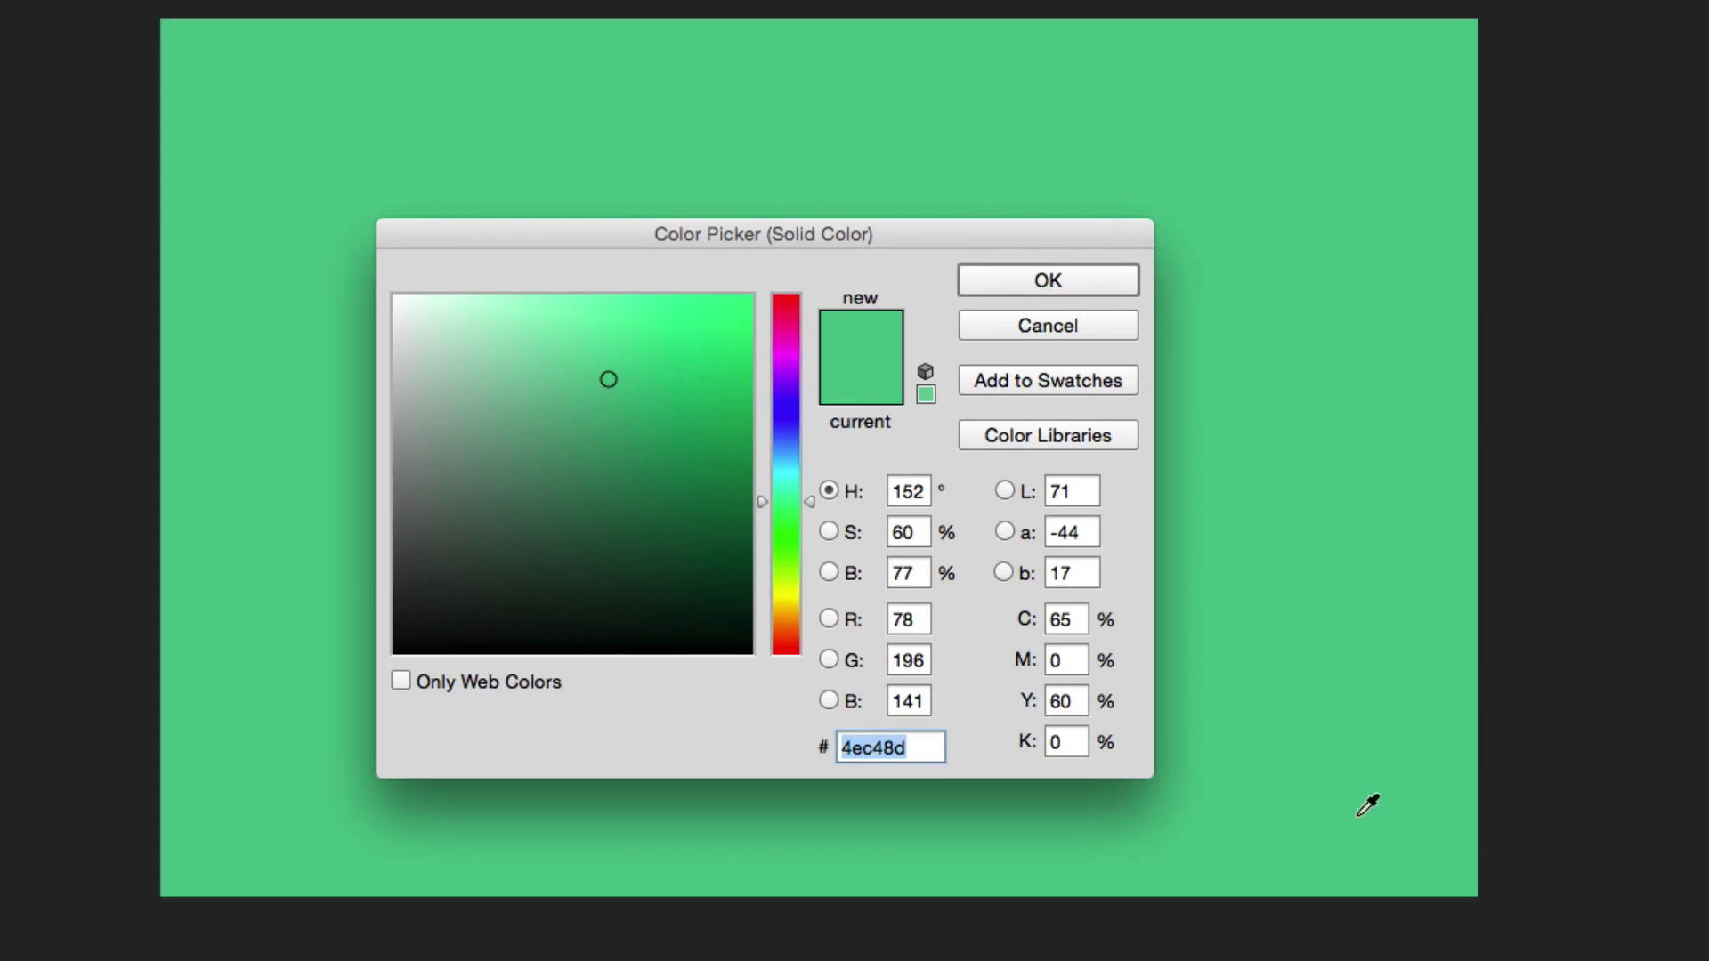
left_click_drag(515, 415, 343, 259)
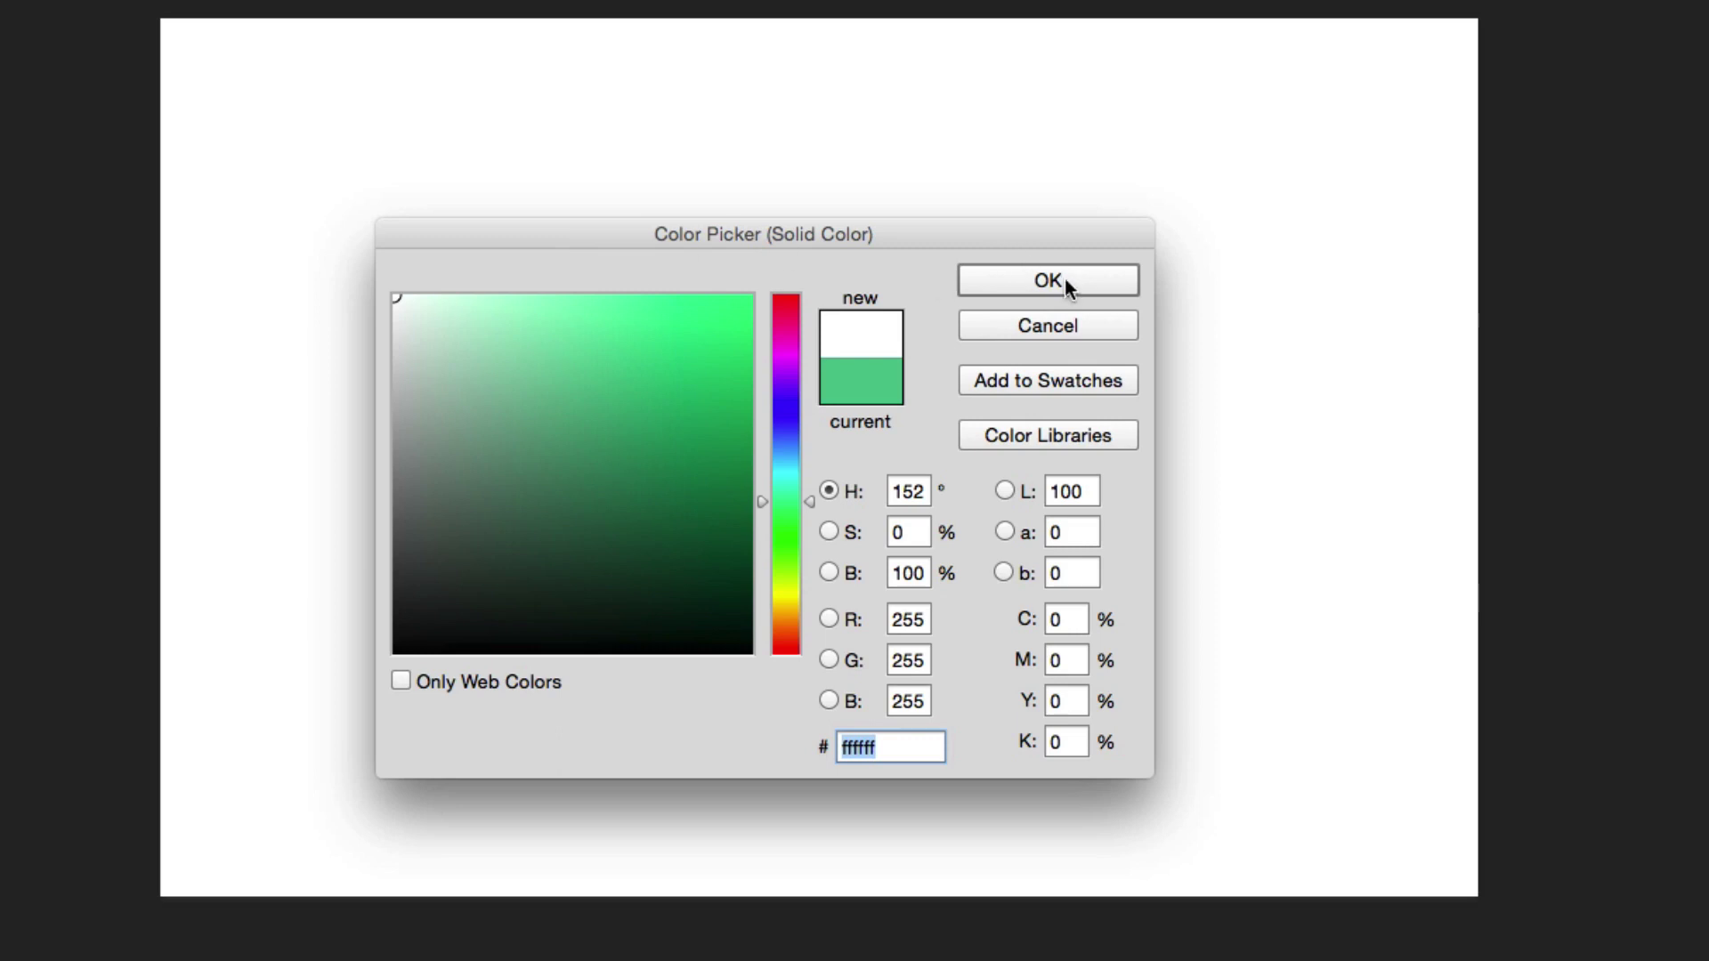
left_click(1066, 280)
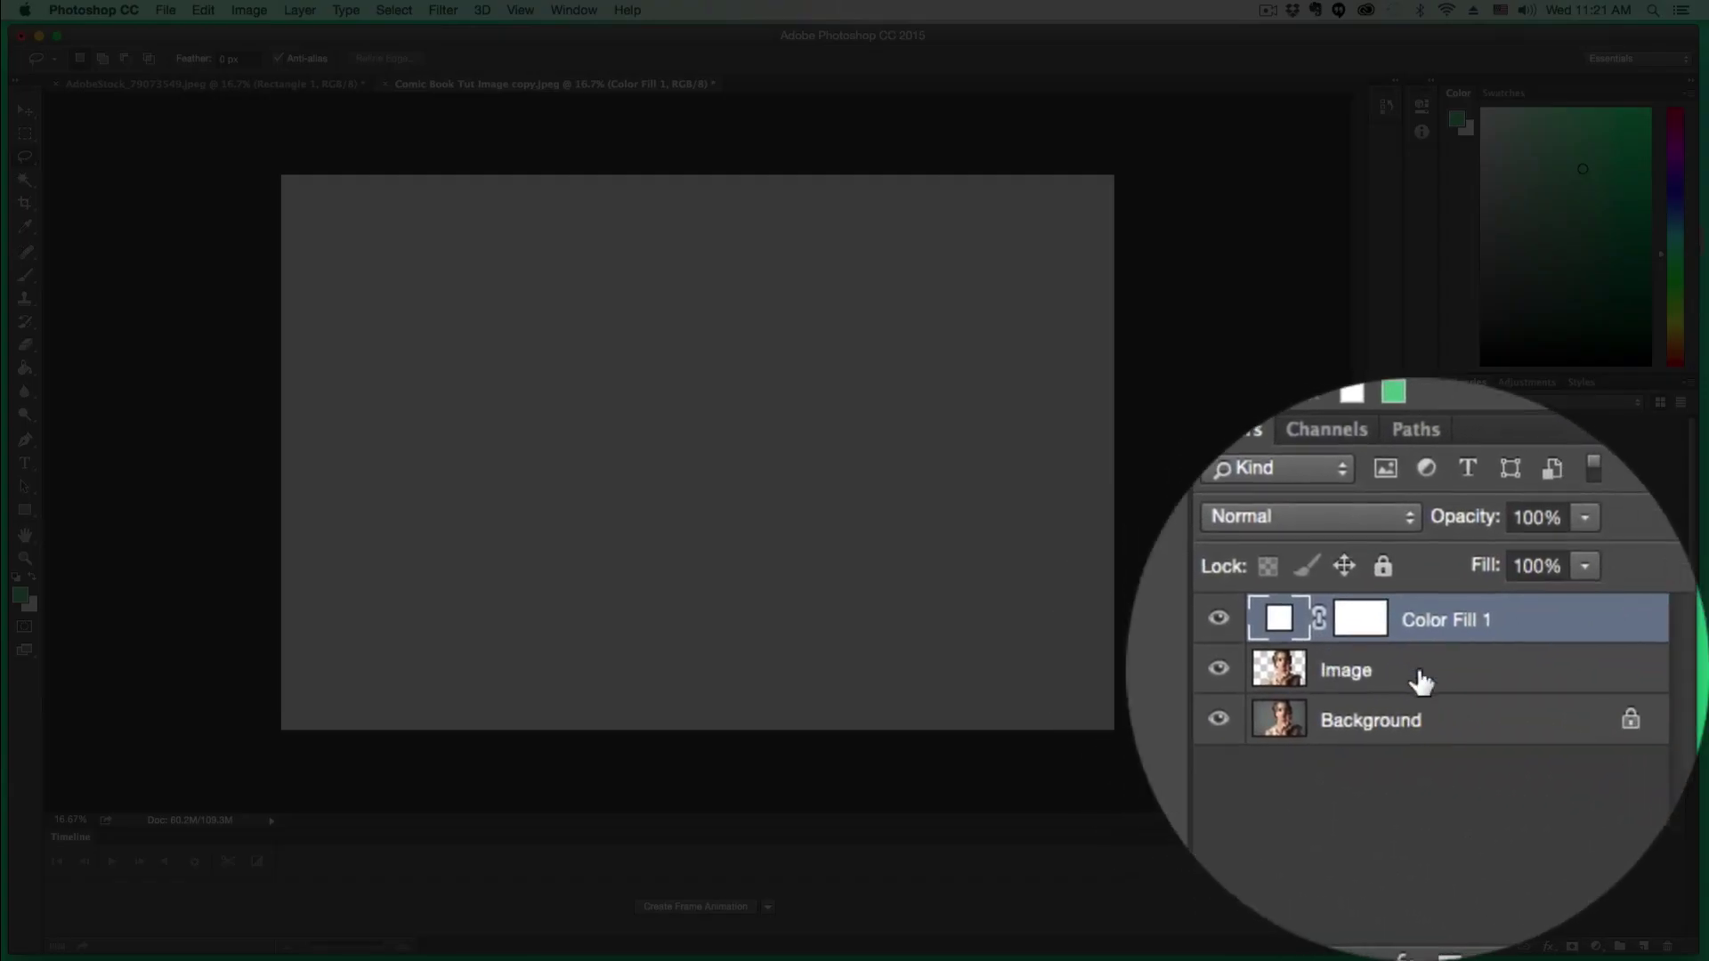
Move the Image layer above the white fill layer and convert it to a Smart Object
left_click_drag(1556, 800, 1557, 758)
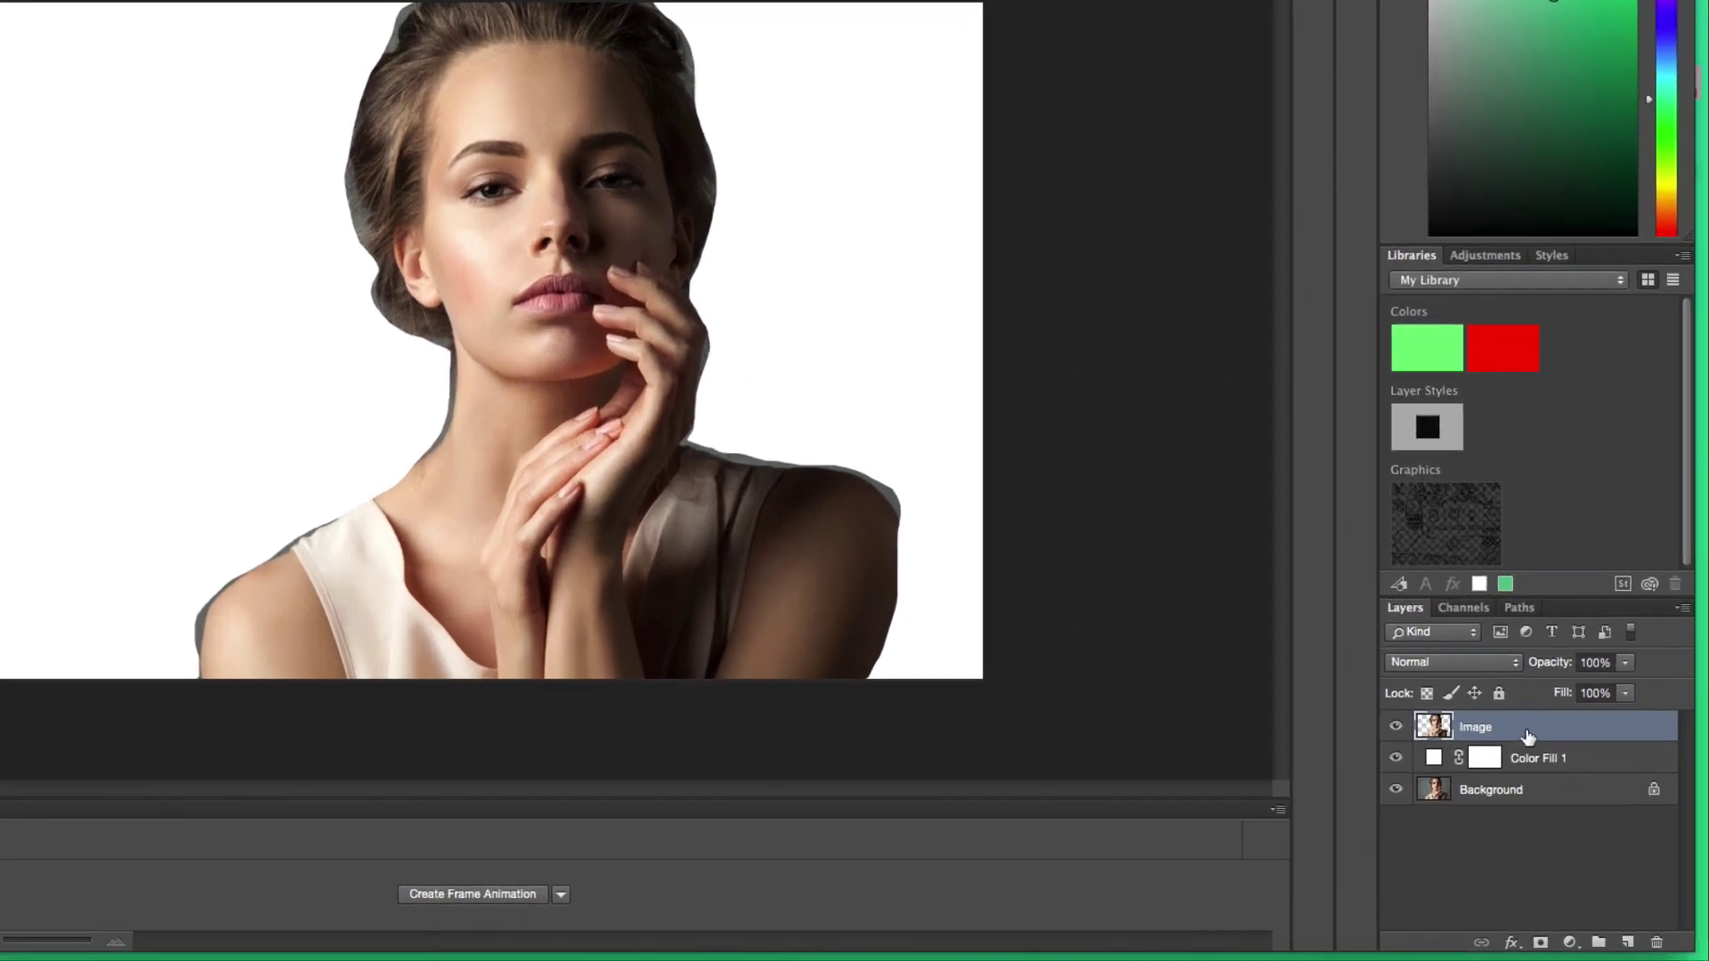
right_click(1525, 737)
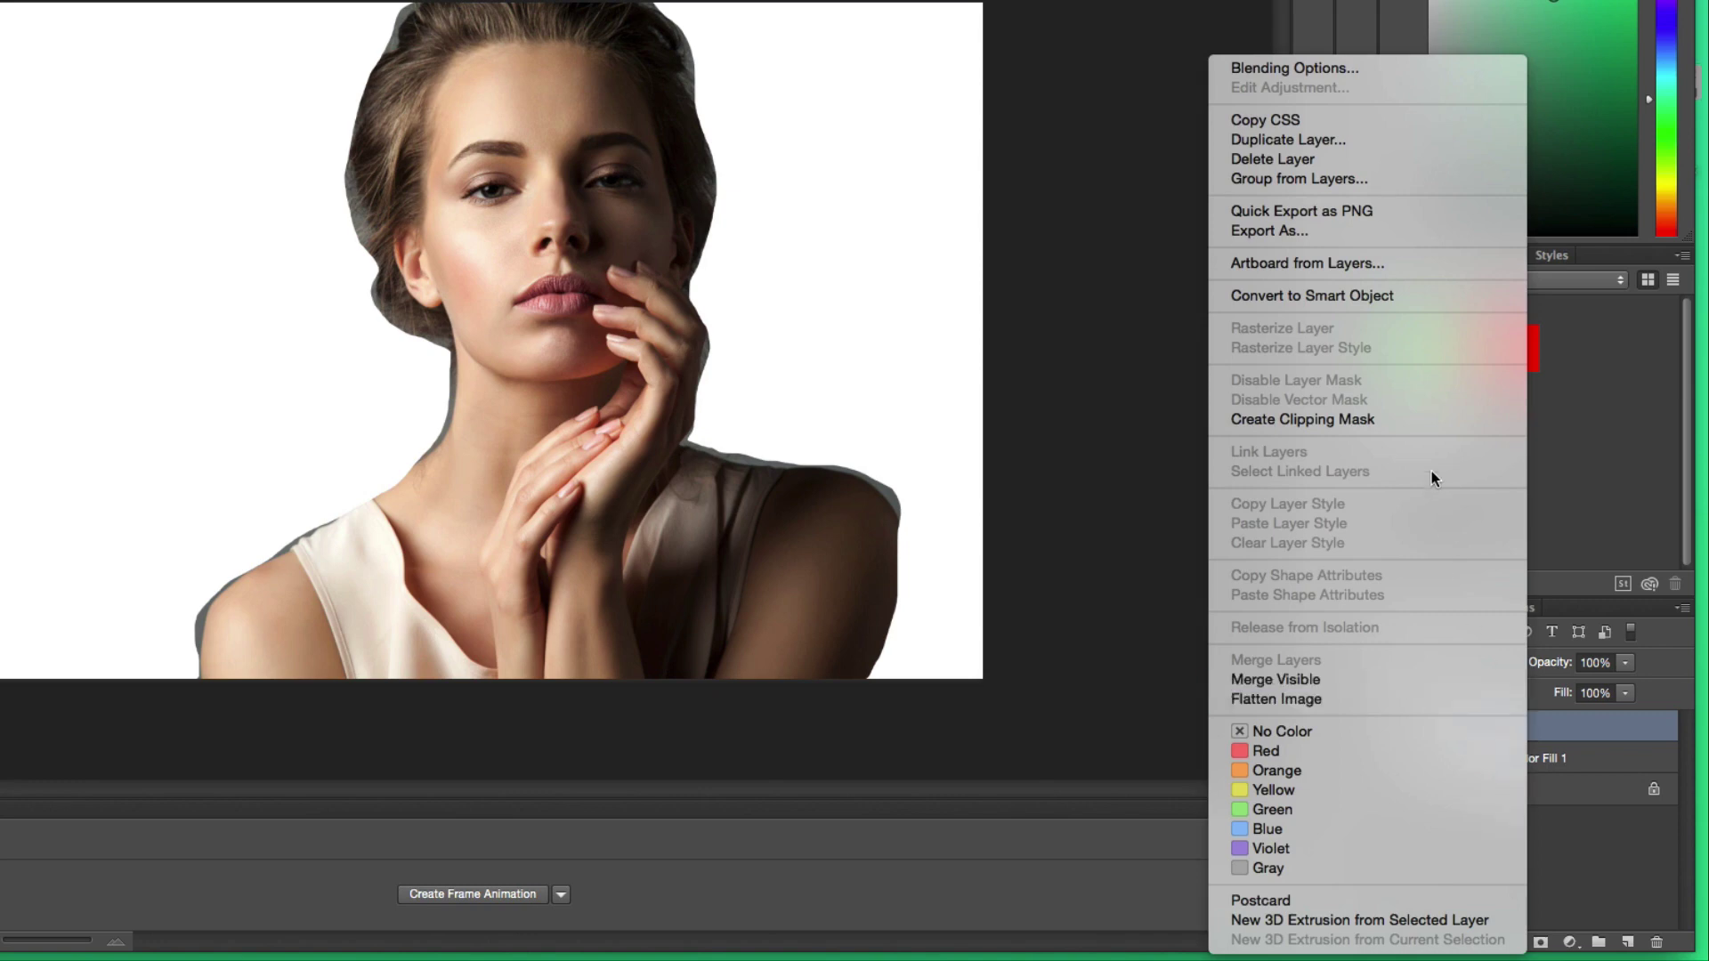
left_click(1334, 298)
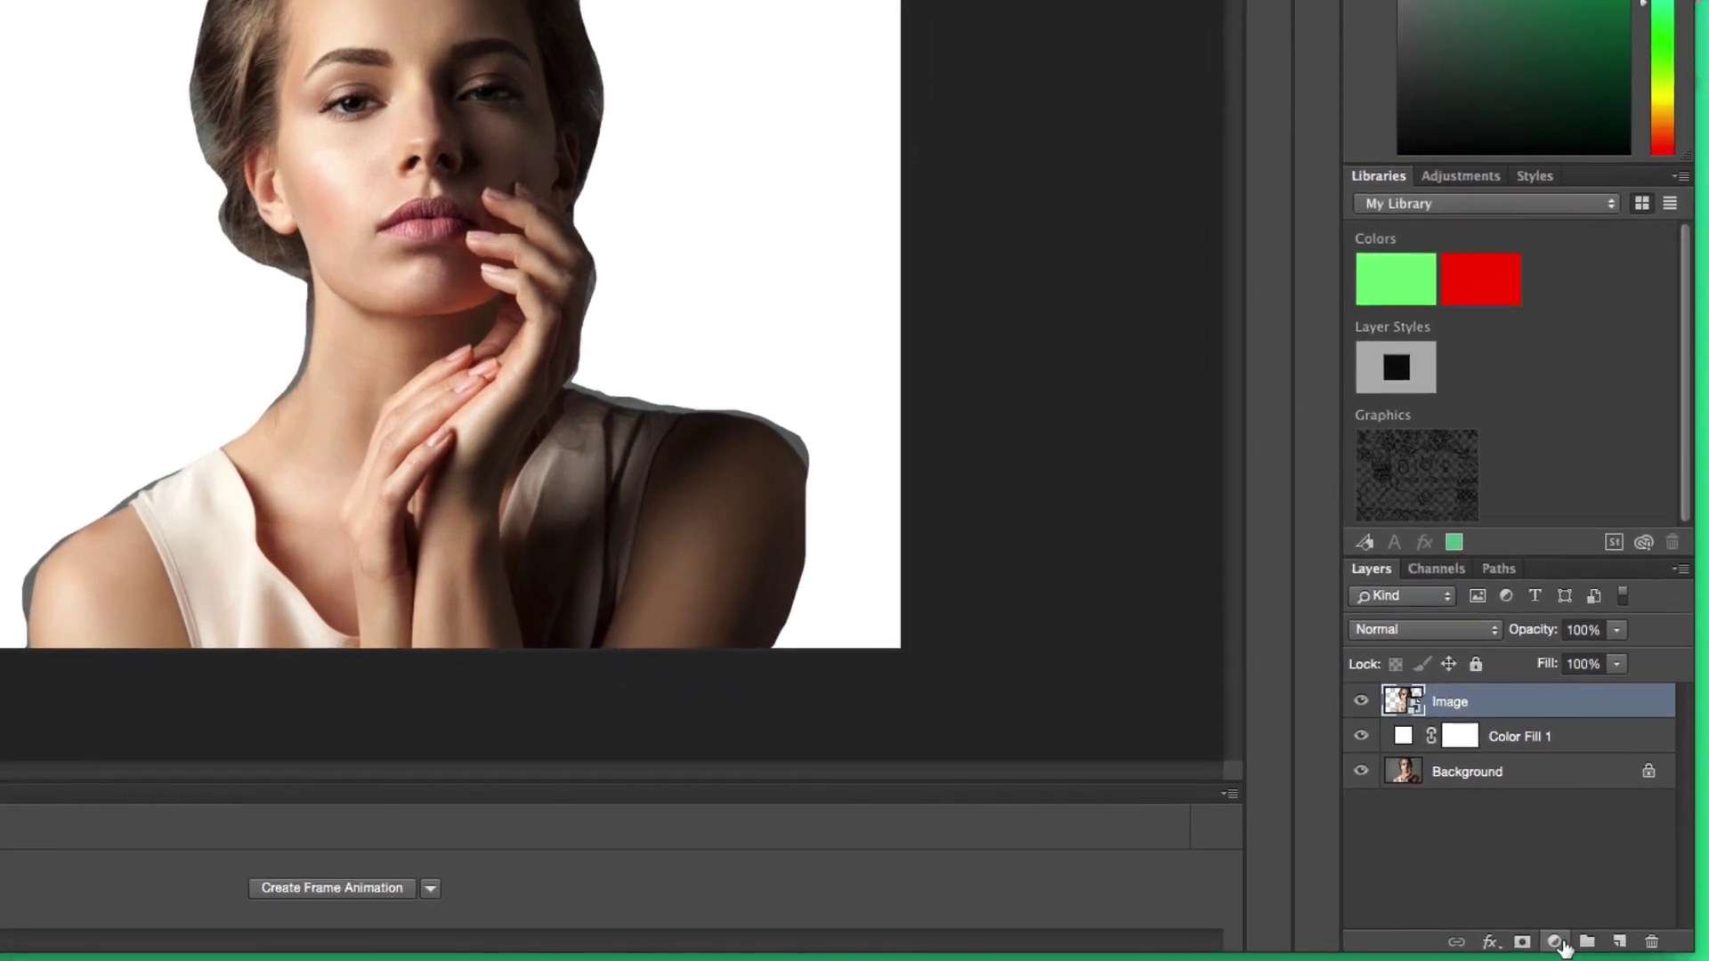
left_click(1602, 960)
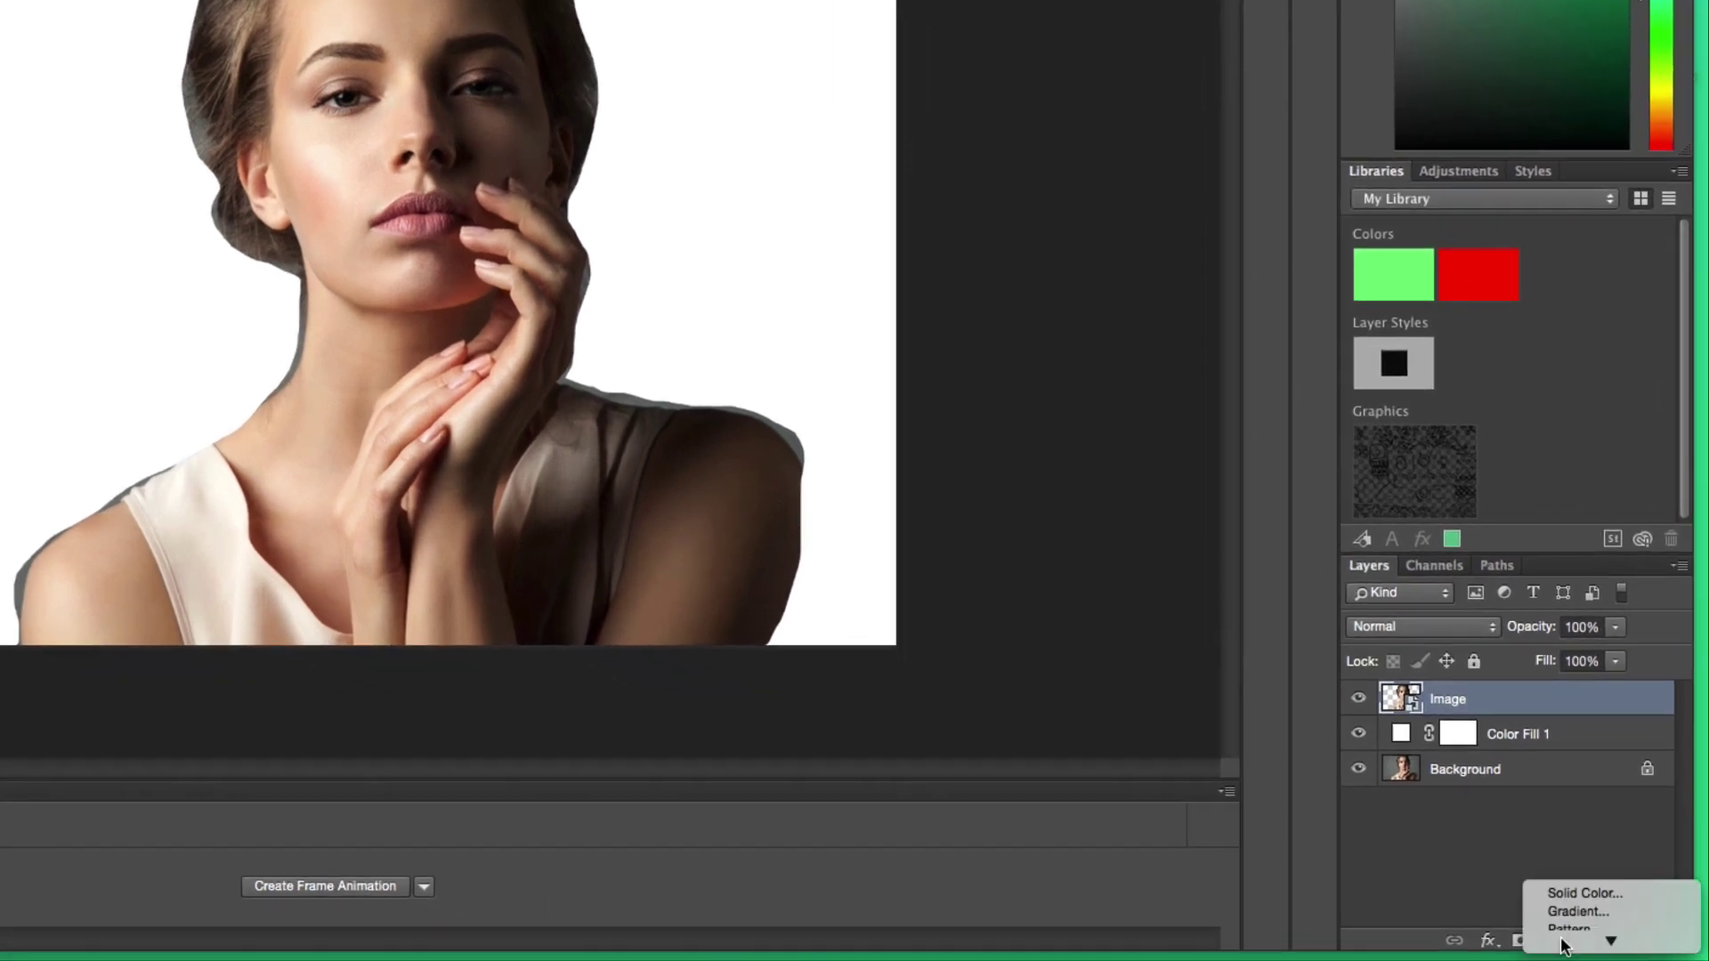
mouse_move(1612, 943)
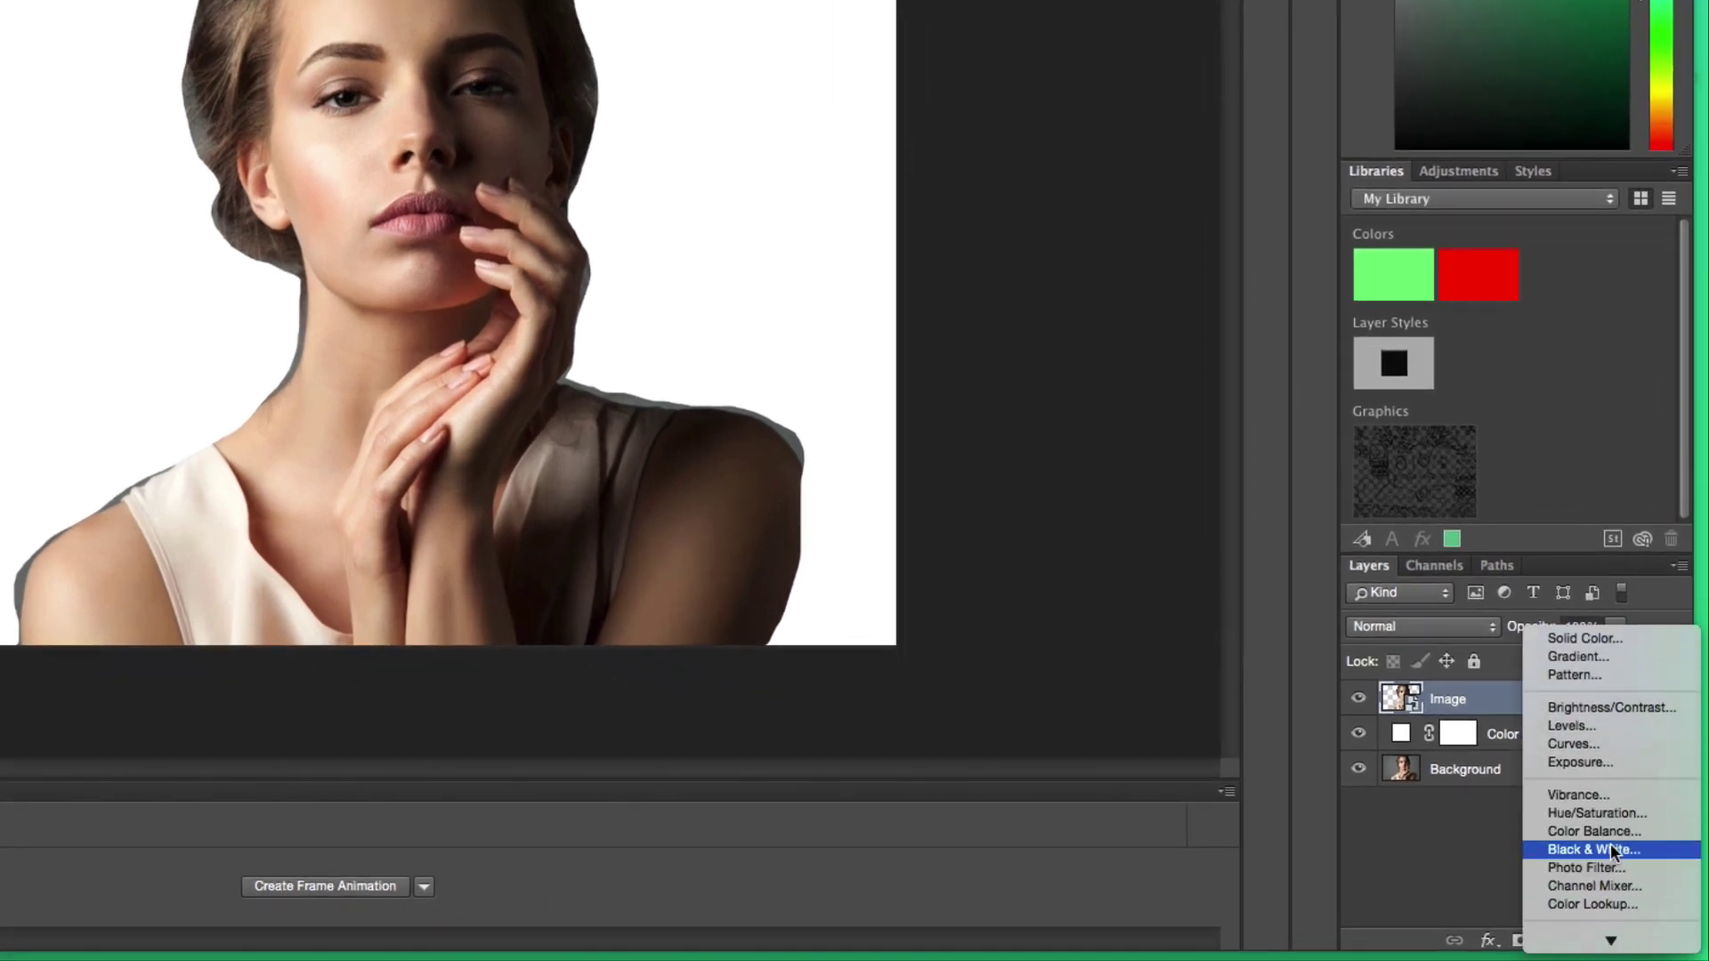
left_click(1460, 813)
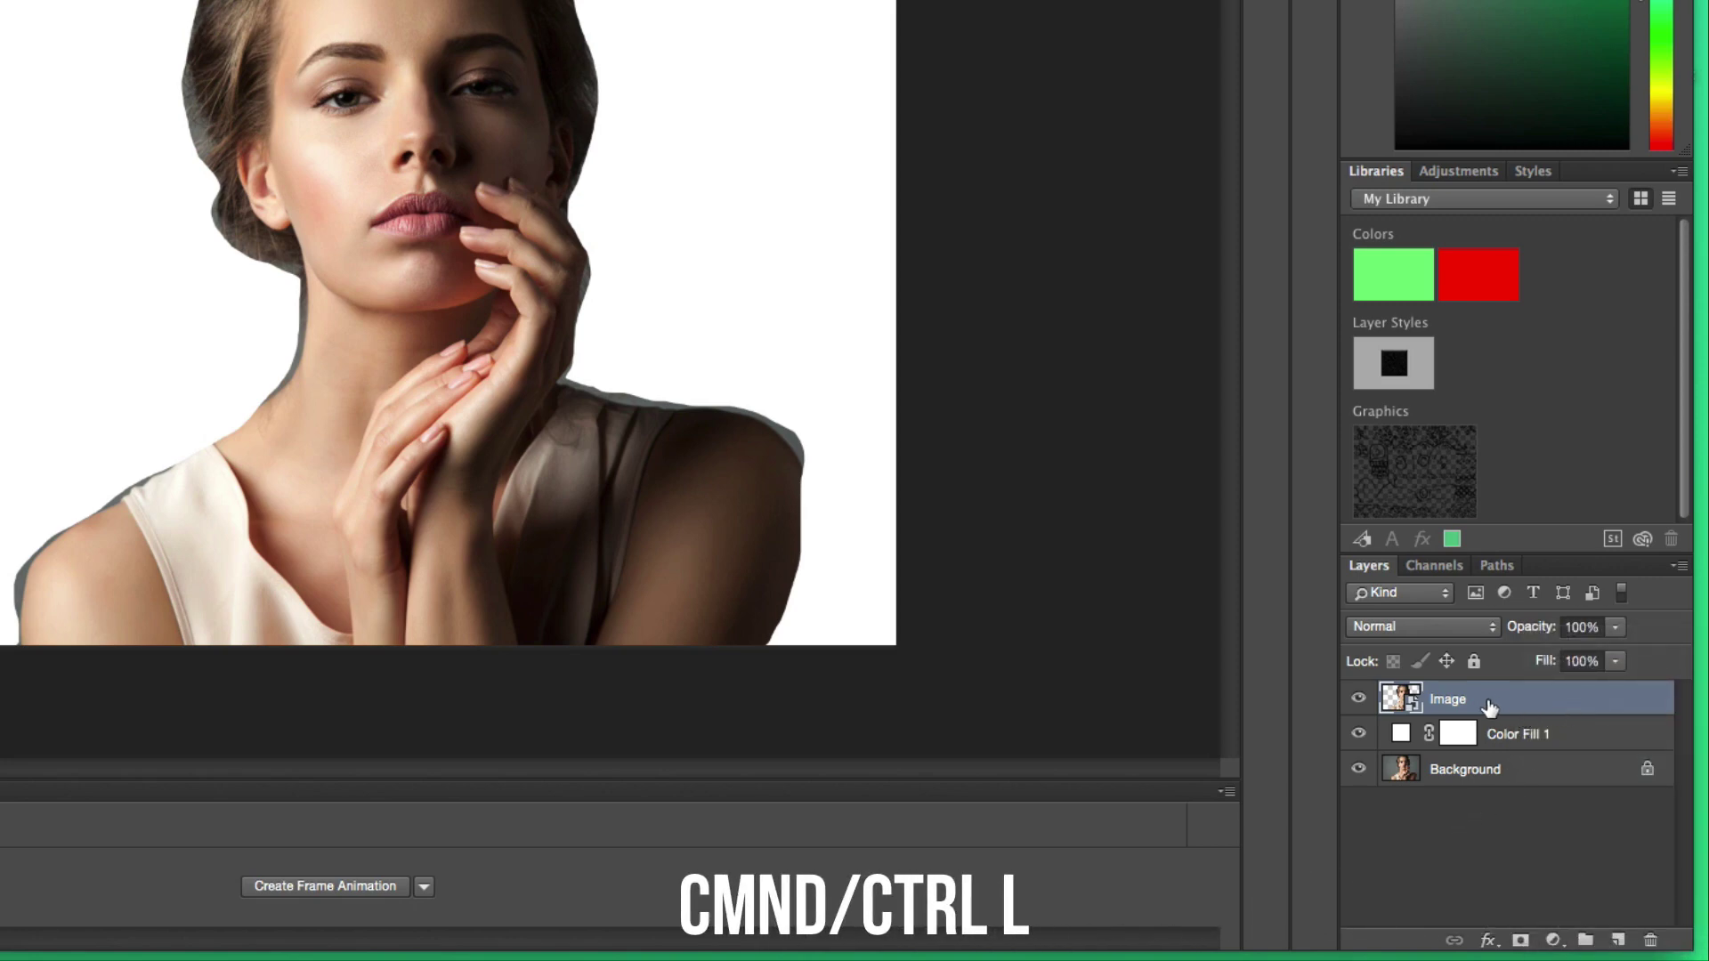
Apply Levels to the Image layer with the white input level set to 130
key("ctrl+l")
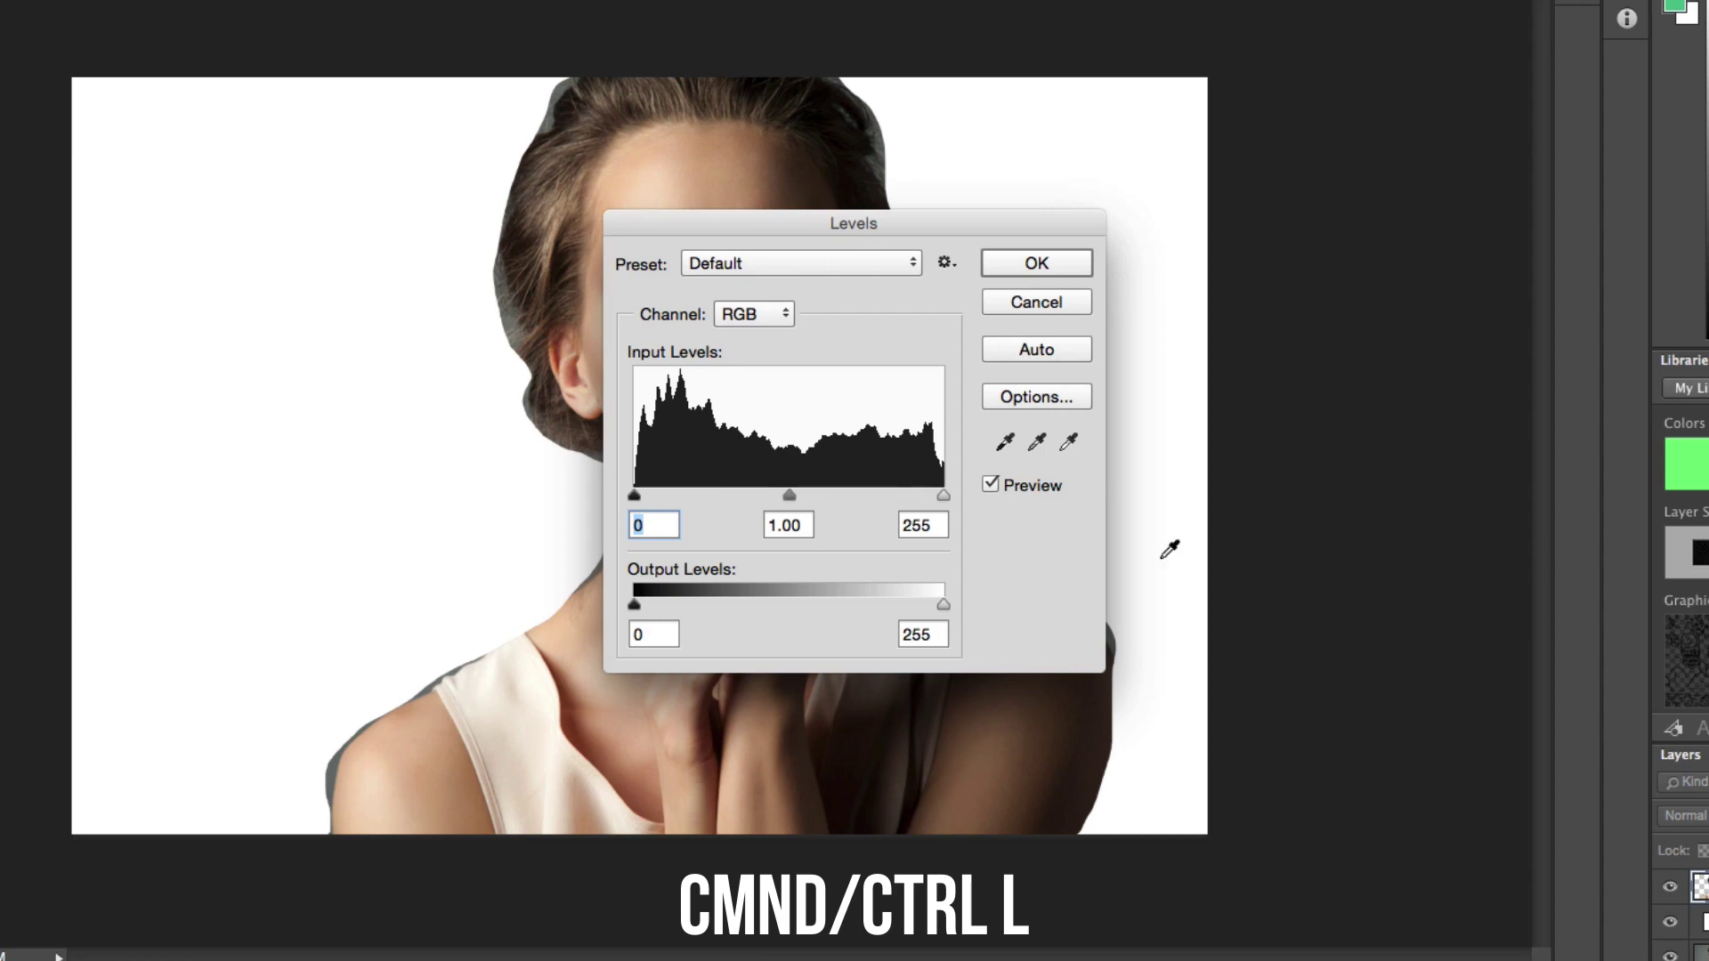
left_click_drag(913, 232, 1408, 174)
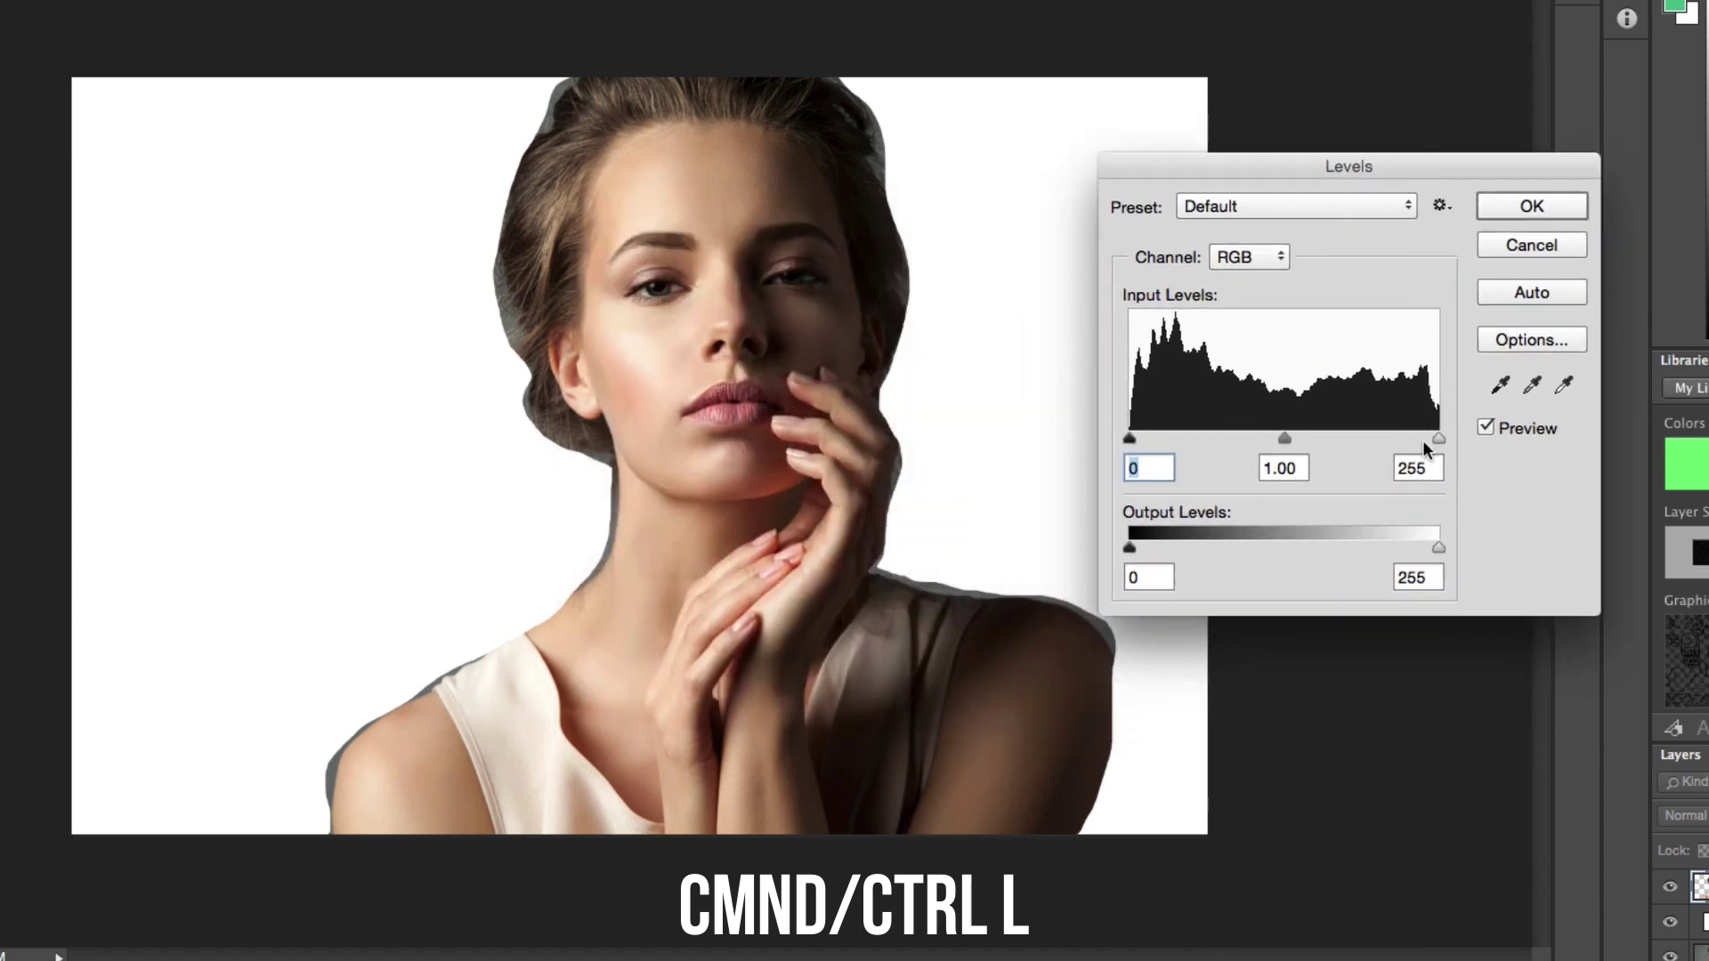
left_click_drag(1438, 435, 1415, 446)
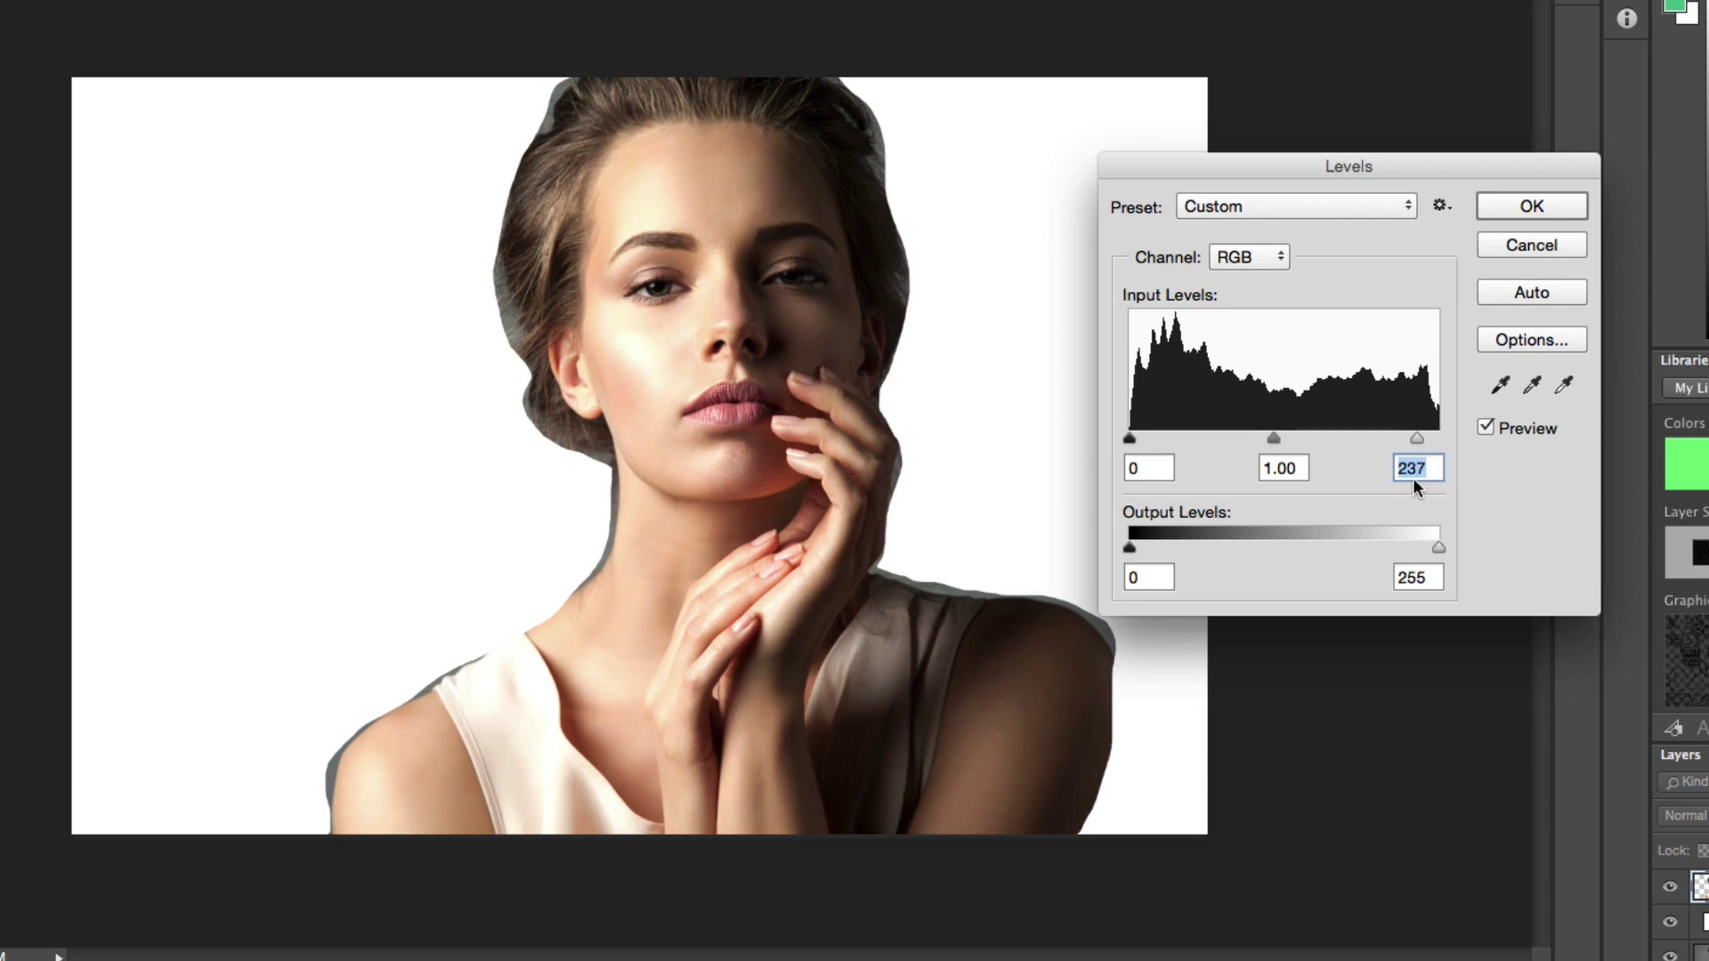
type("180")
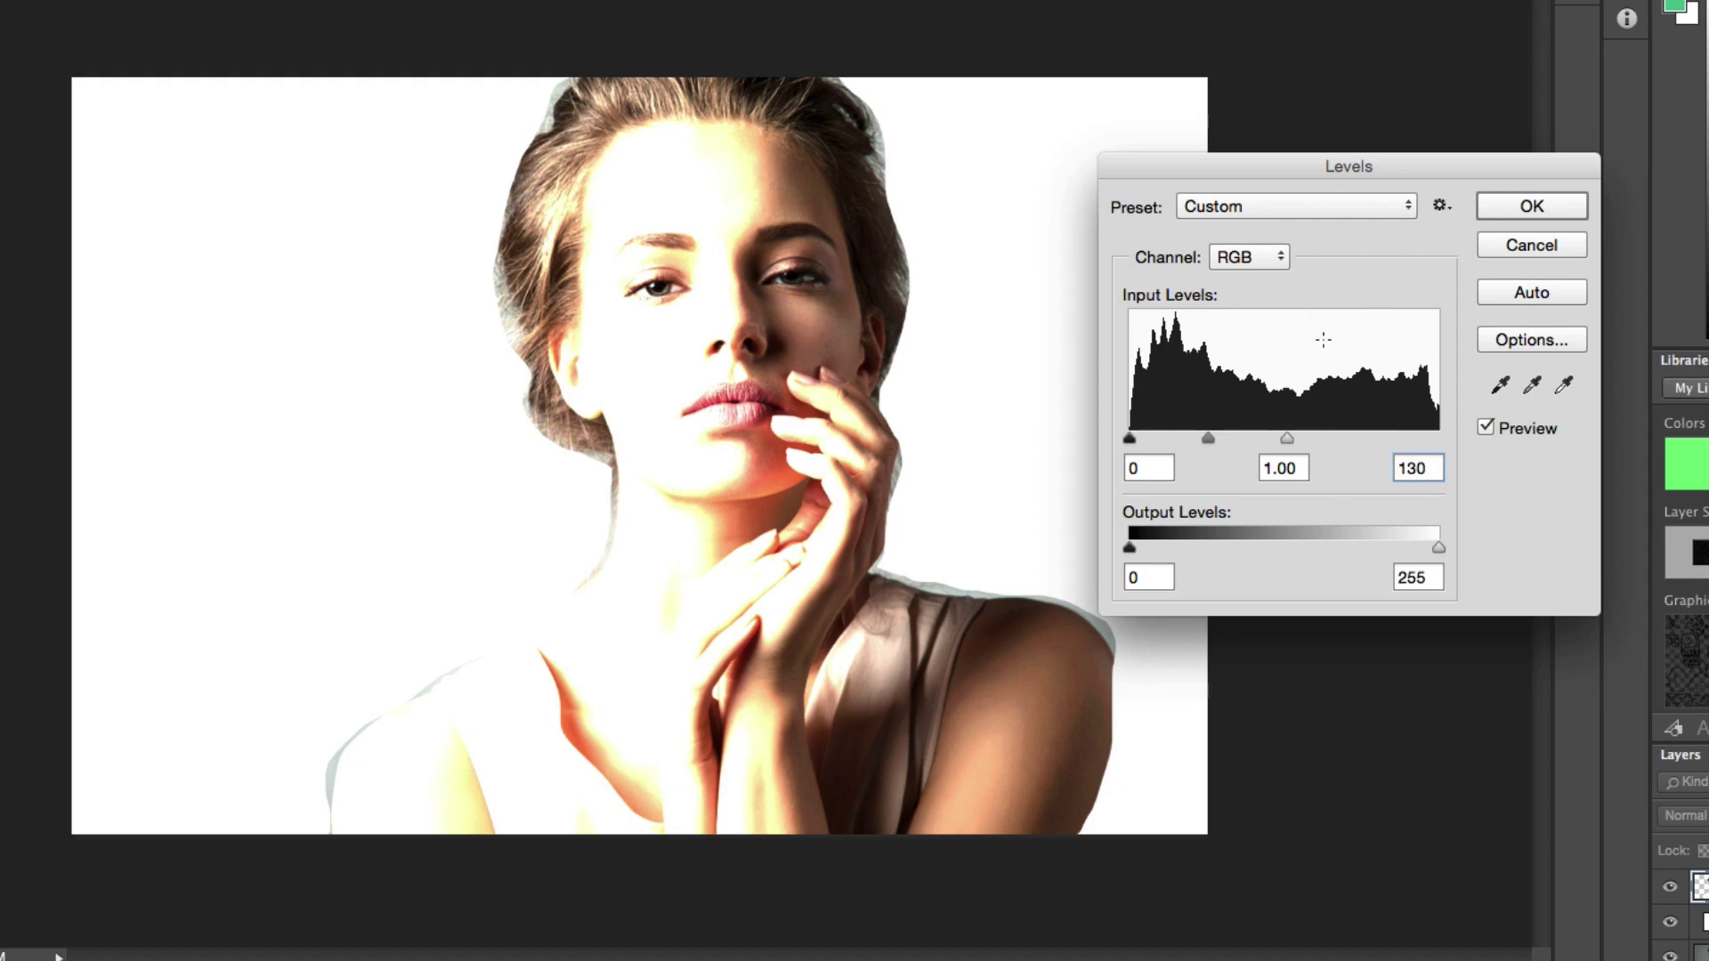
left_click(1546, 210)
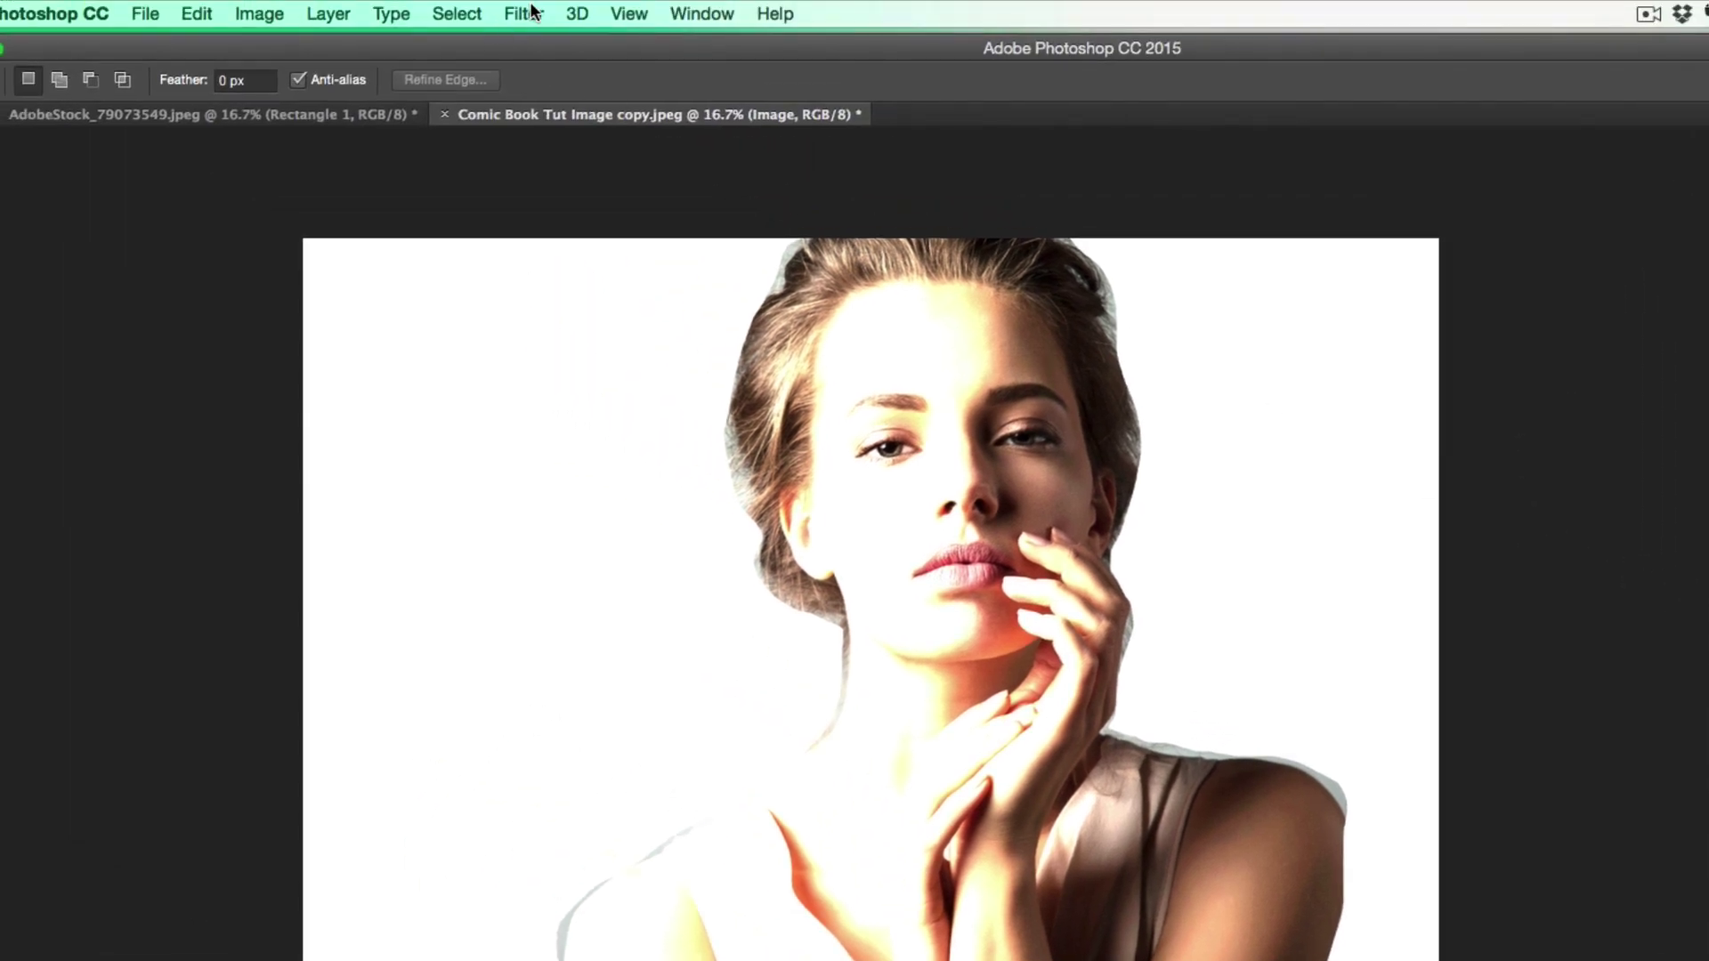
Open the Filter Gallery for the Image layer and choose the artistic Poster Edges filter
left_click(531, 10)
left_click(548, 45)
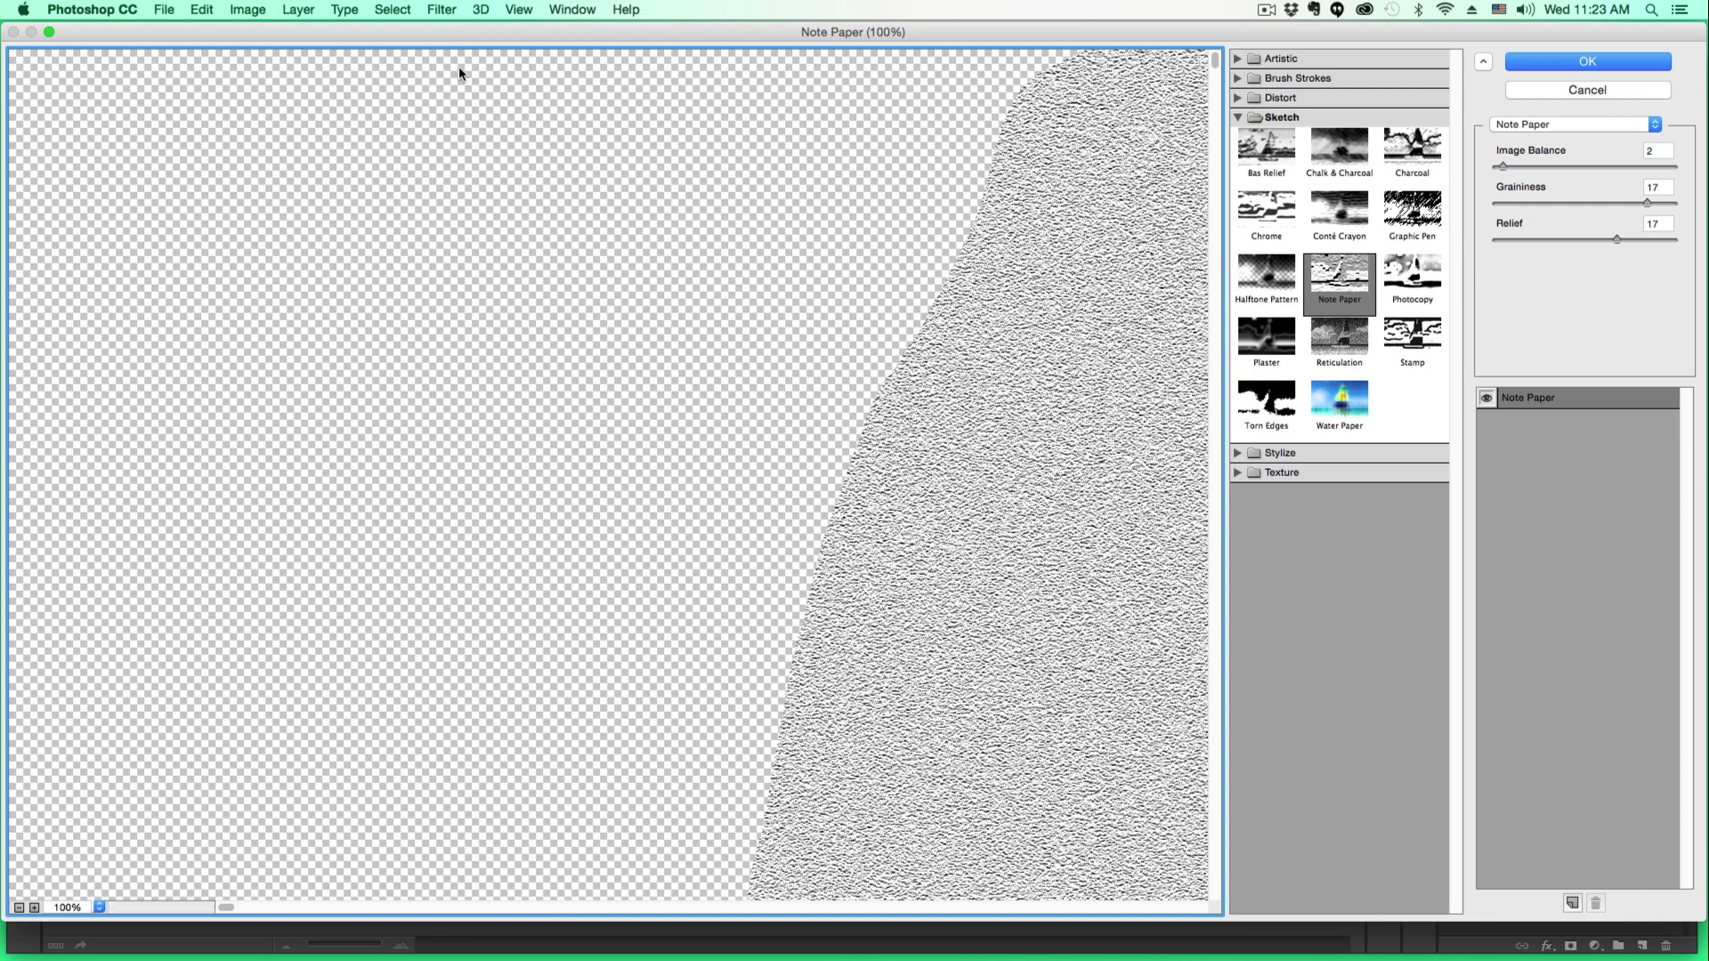
scroll(457, 73, "down", 4)
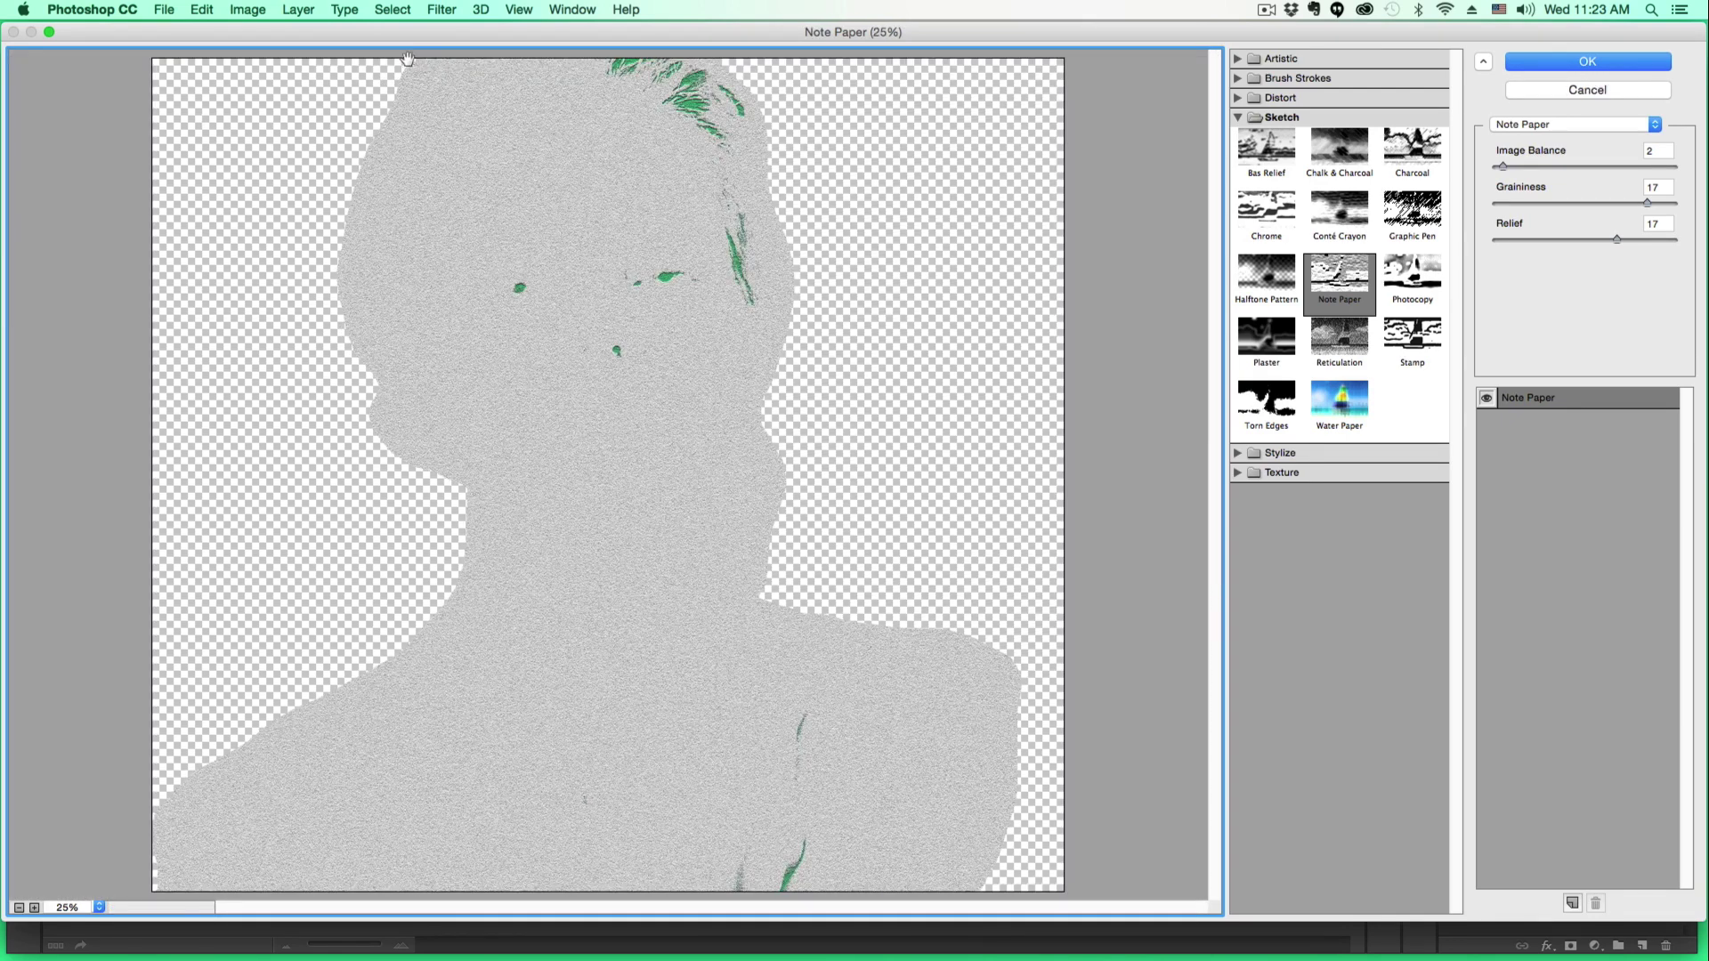
left_click(1237, 59)
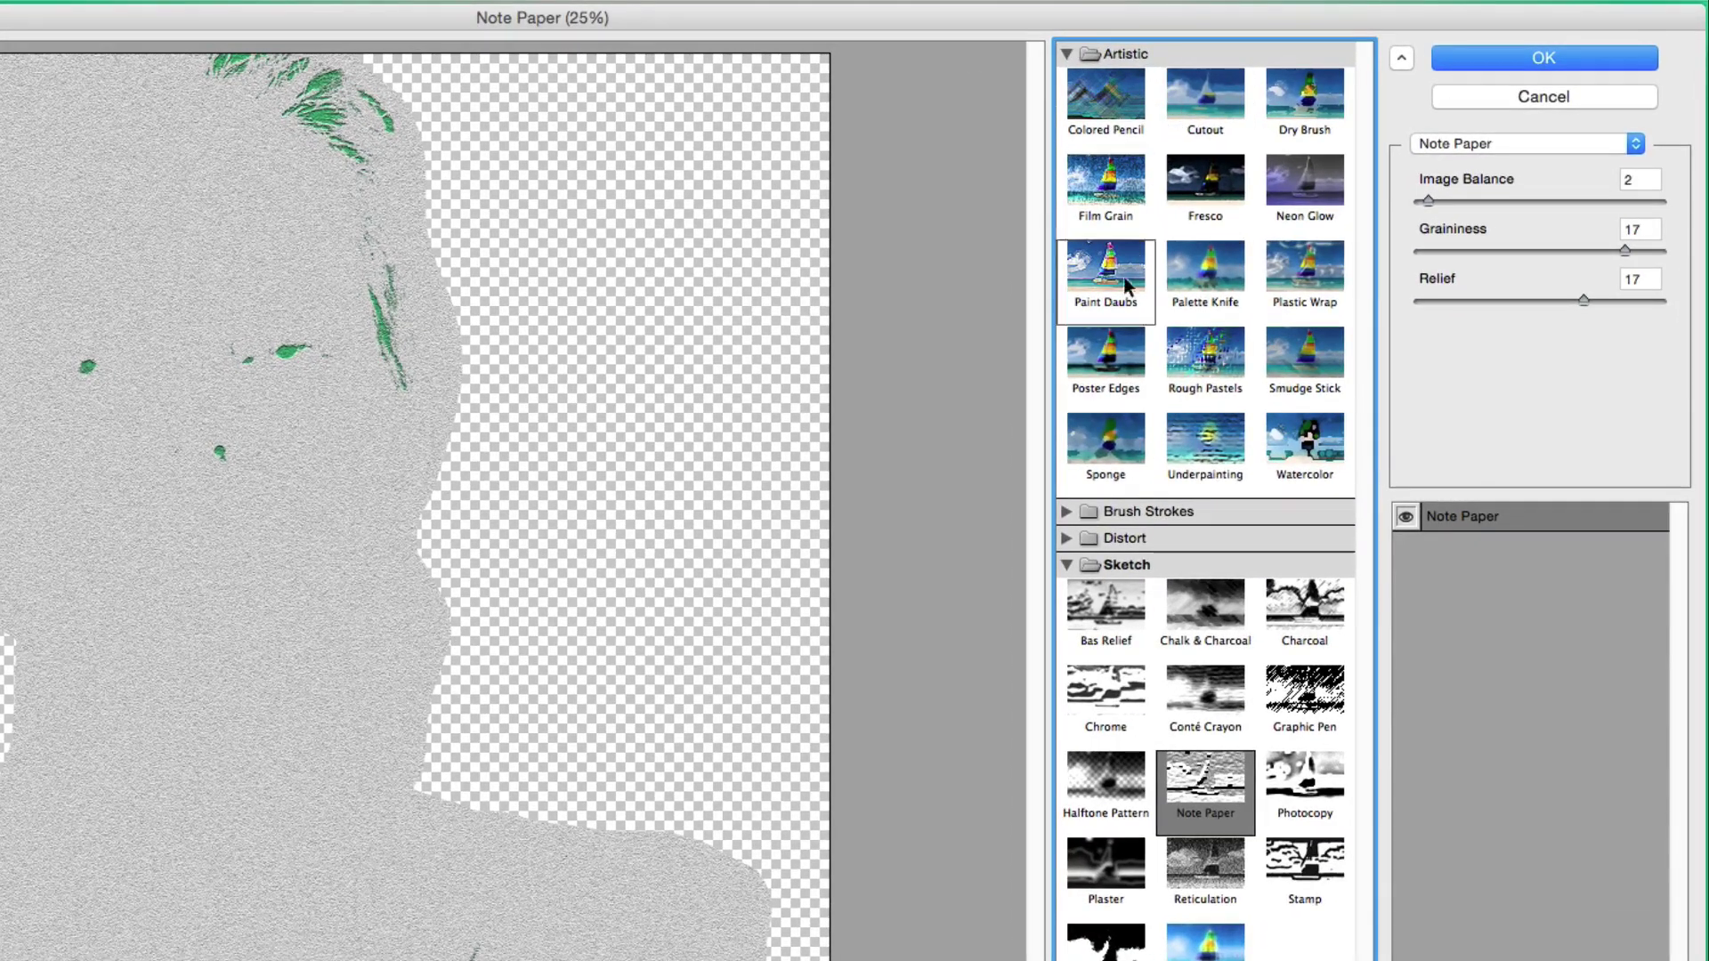
left_click(1108, 359)
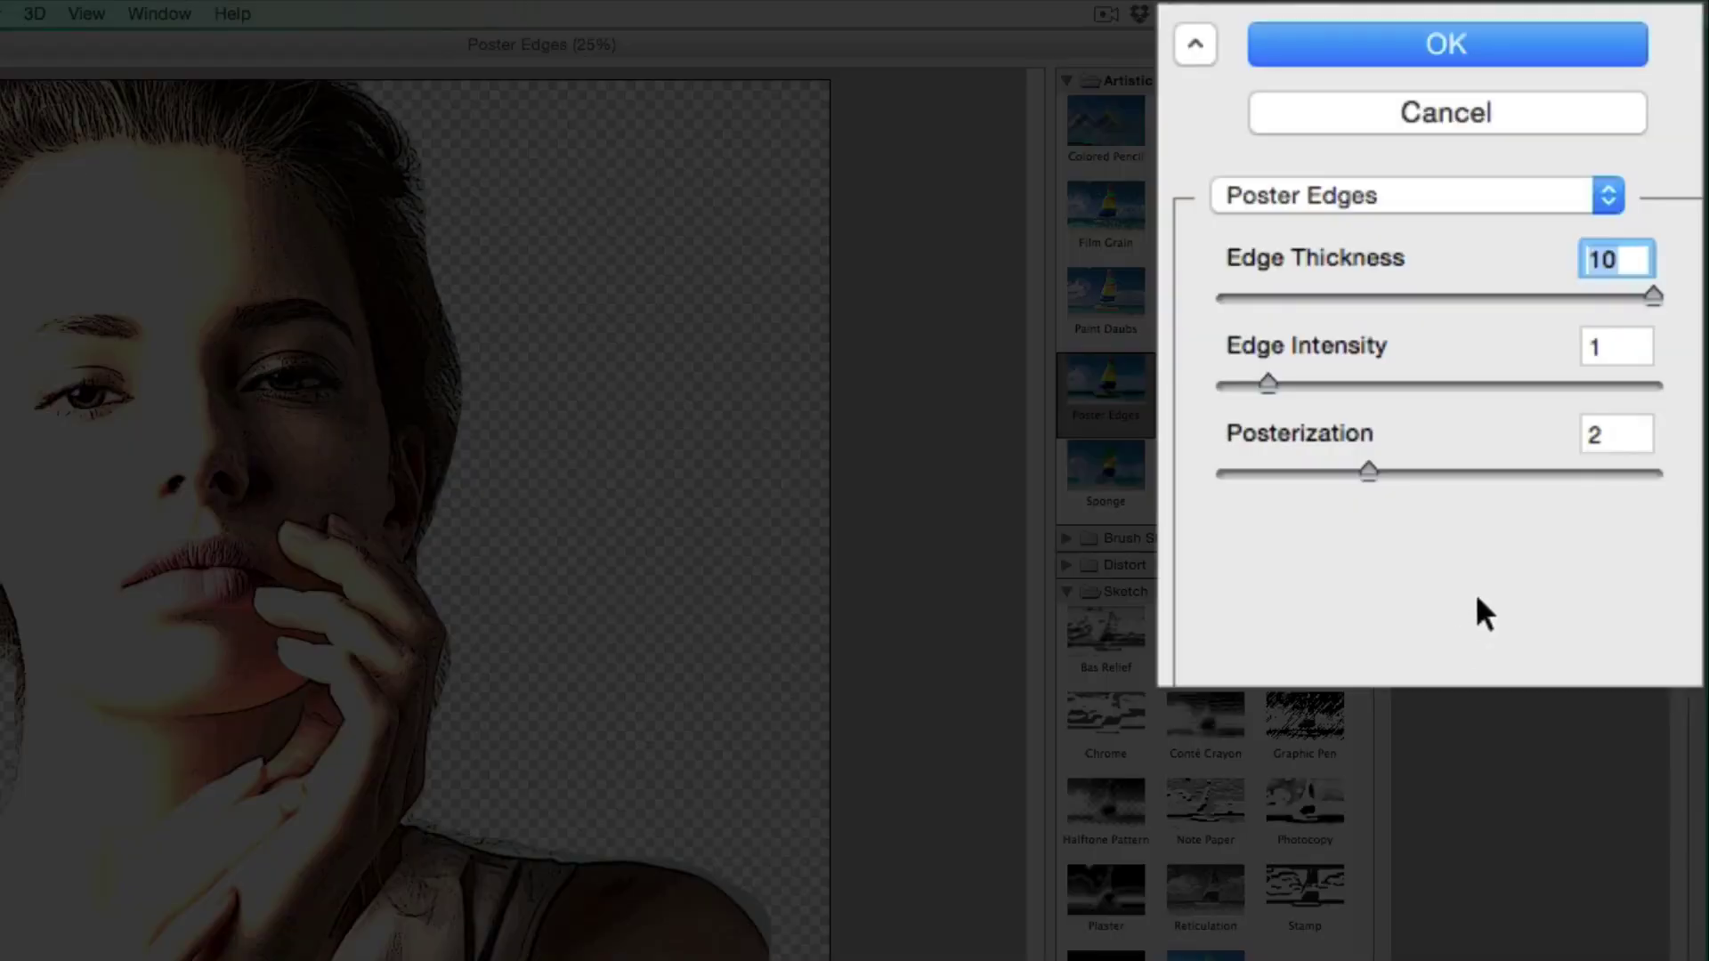
Set Poster Edges to Edge Thickness 8, Edge Intensity 2 and Posterization 2, and apply the filter
type("8")
left_click(1629, 343)
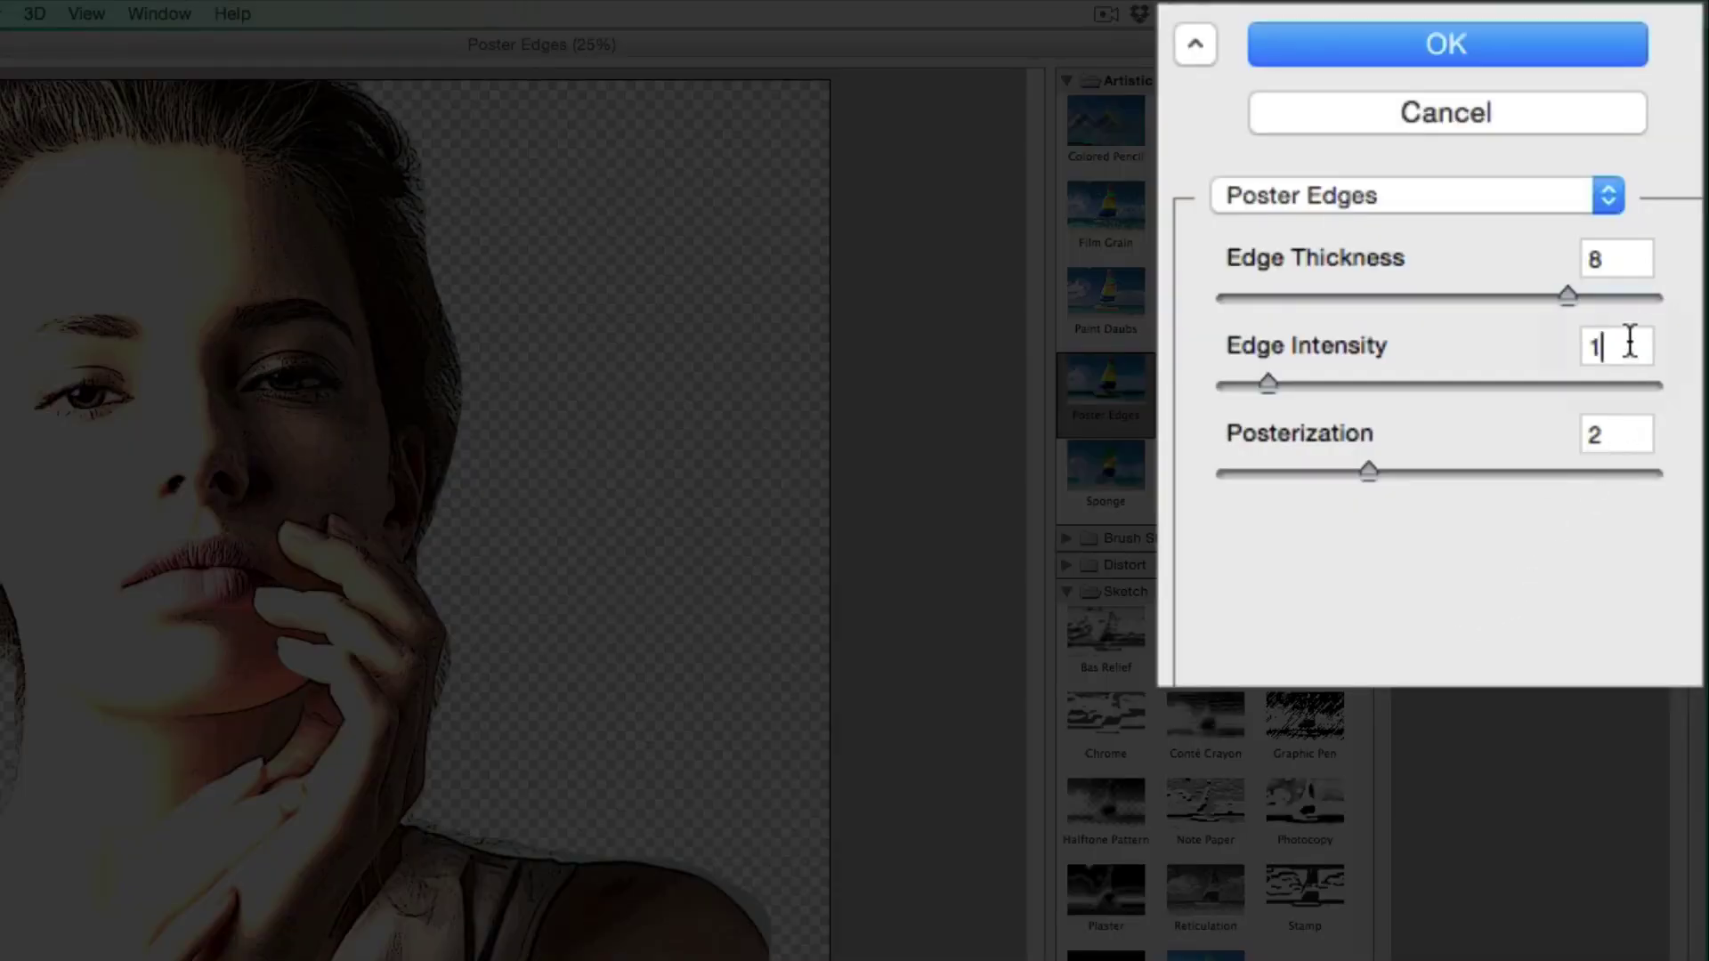
double_click(1629, 342)
type("2")
double_click(1625, 434)
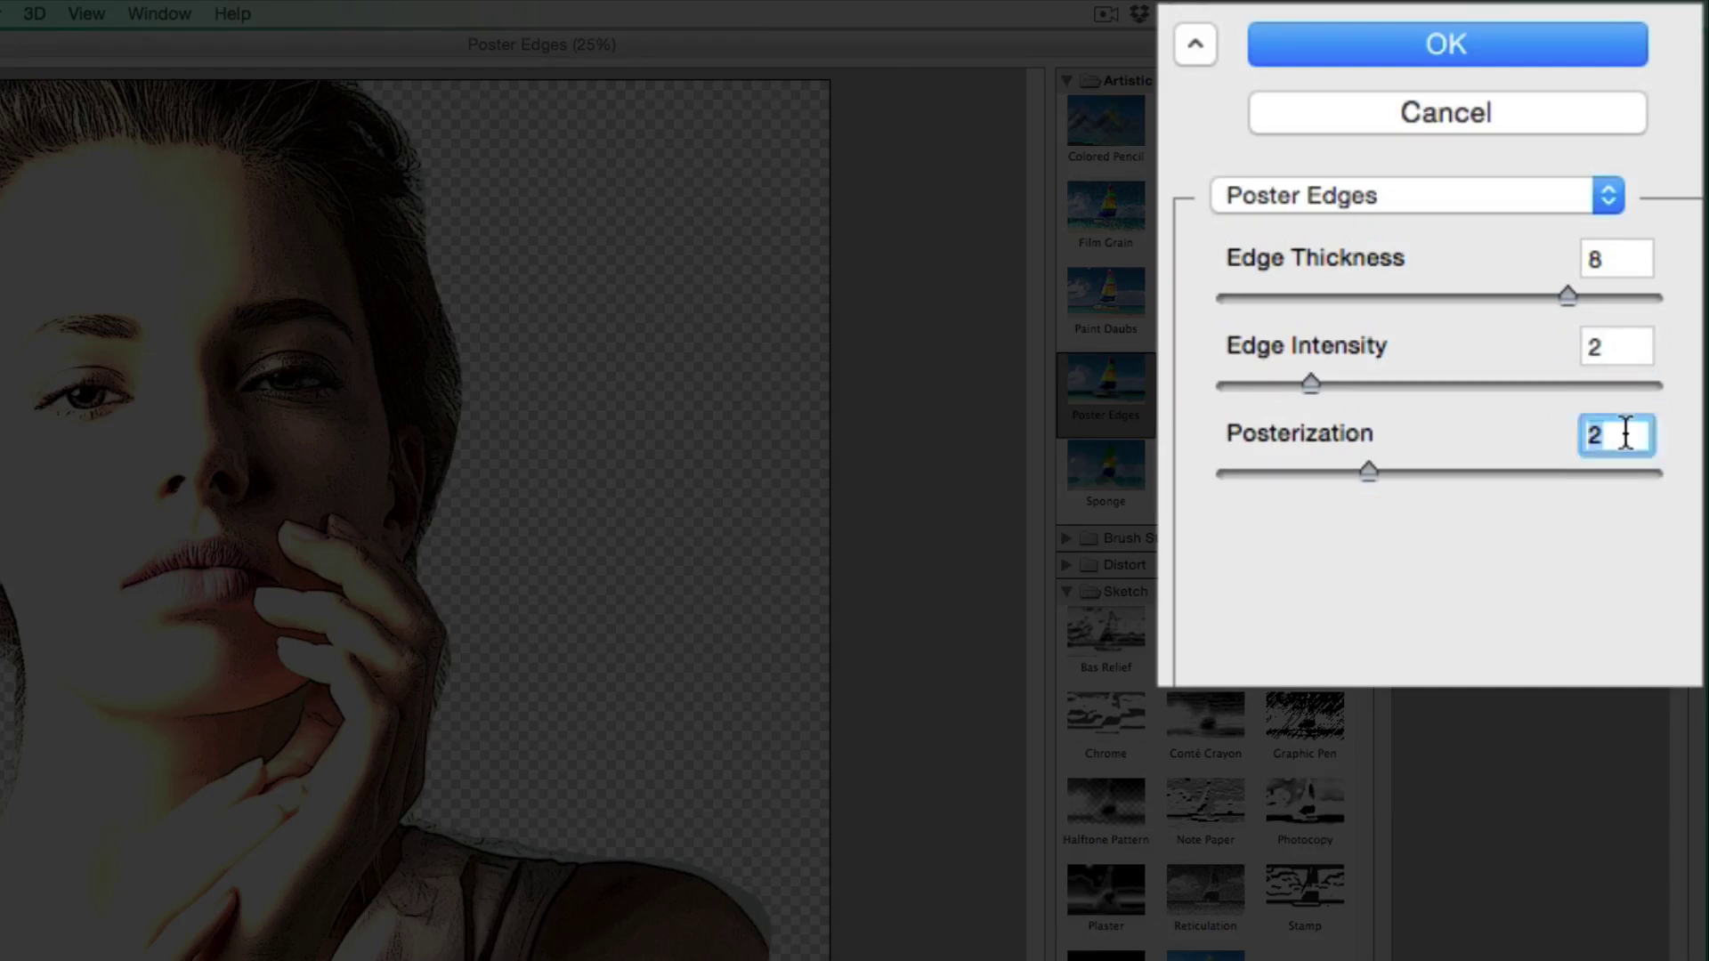
type("2")
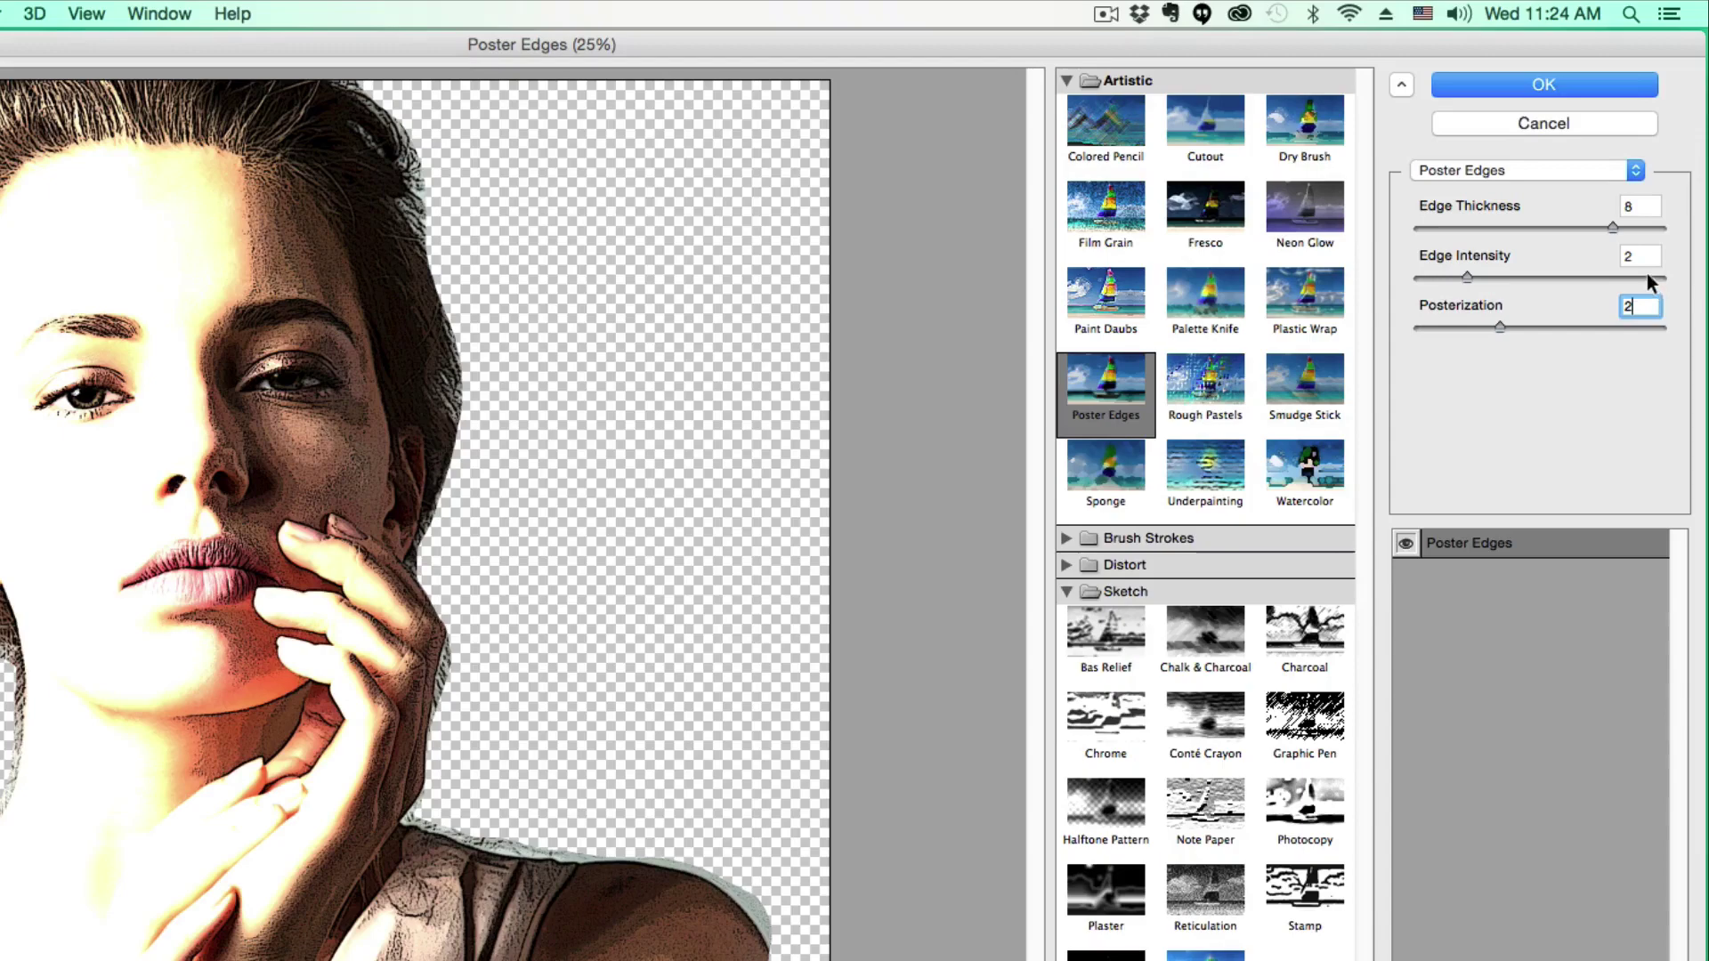
left_click(1510, 83)
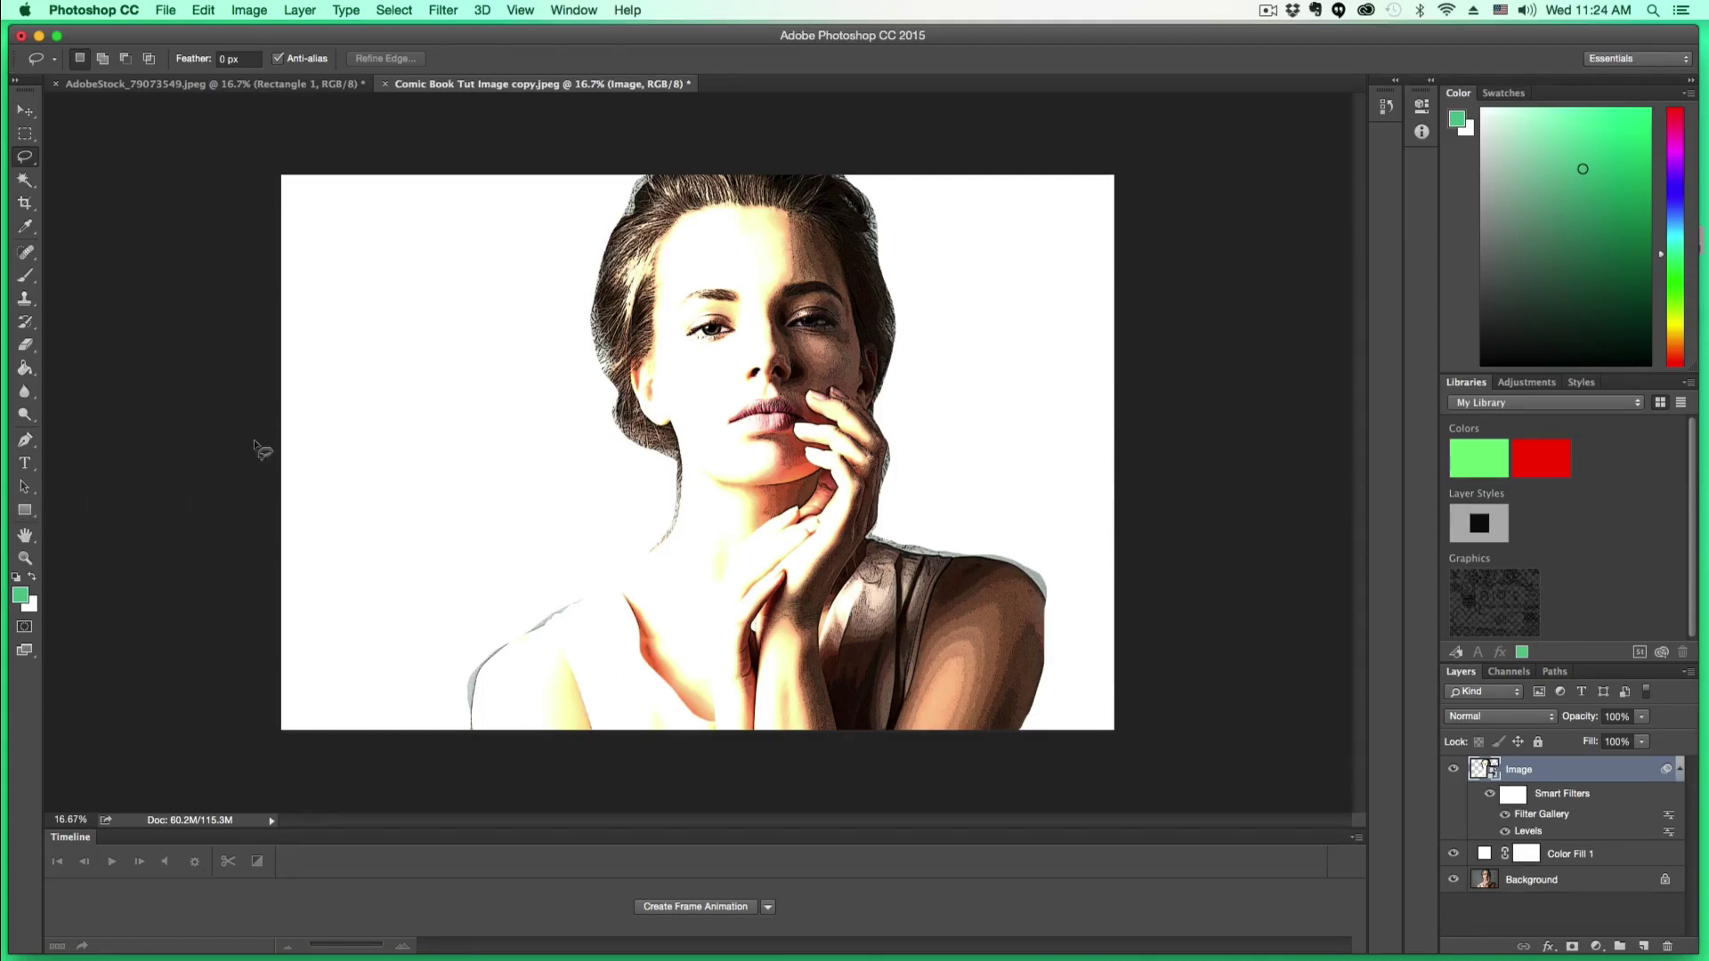
Activate the Custom Shape tool and open its shape presets
left_click(25, 510)
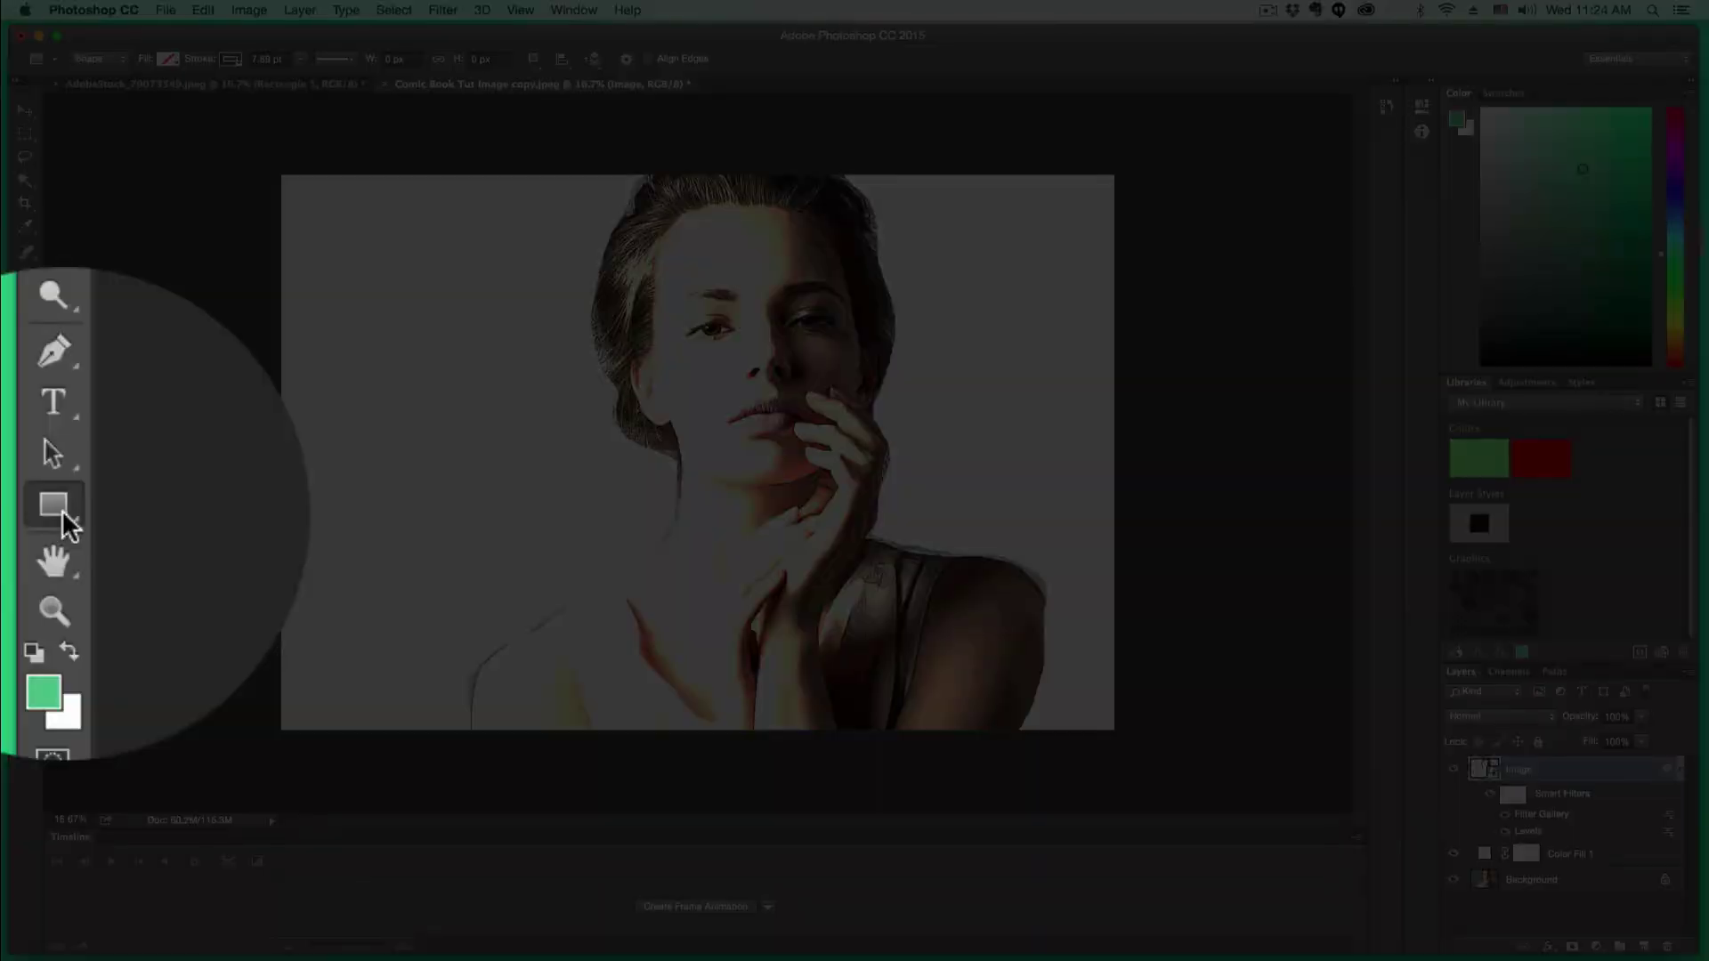
right_click(28, 514)
left_click(84, 608)
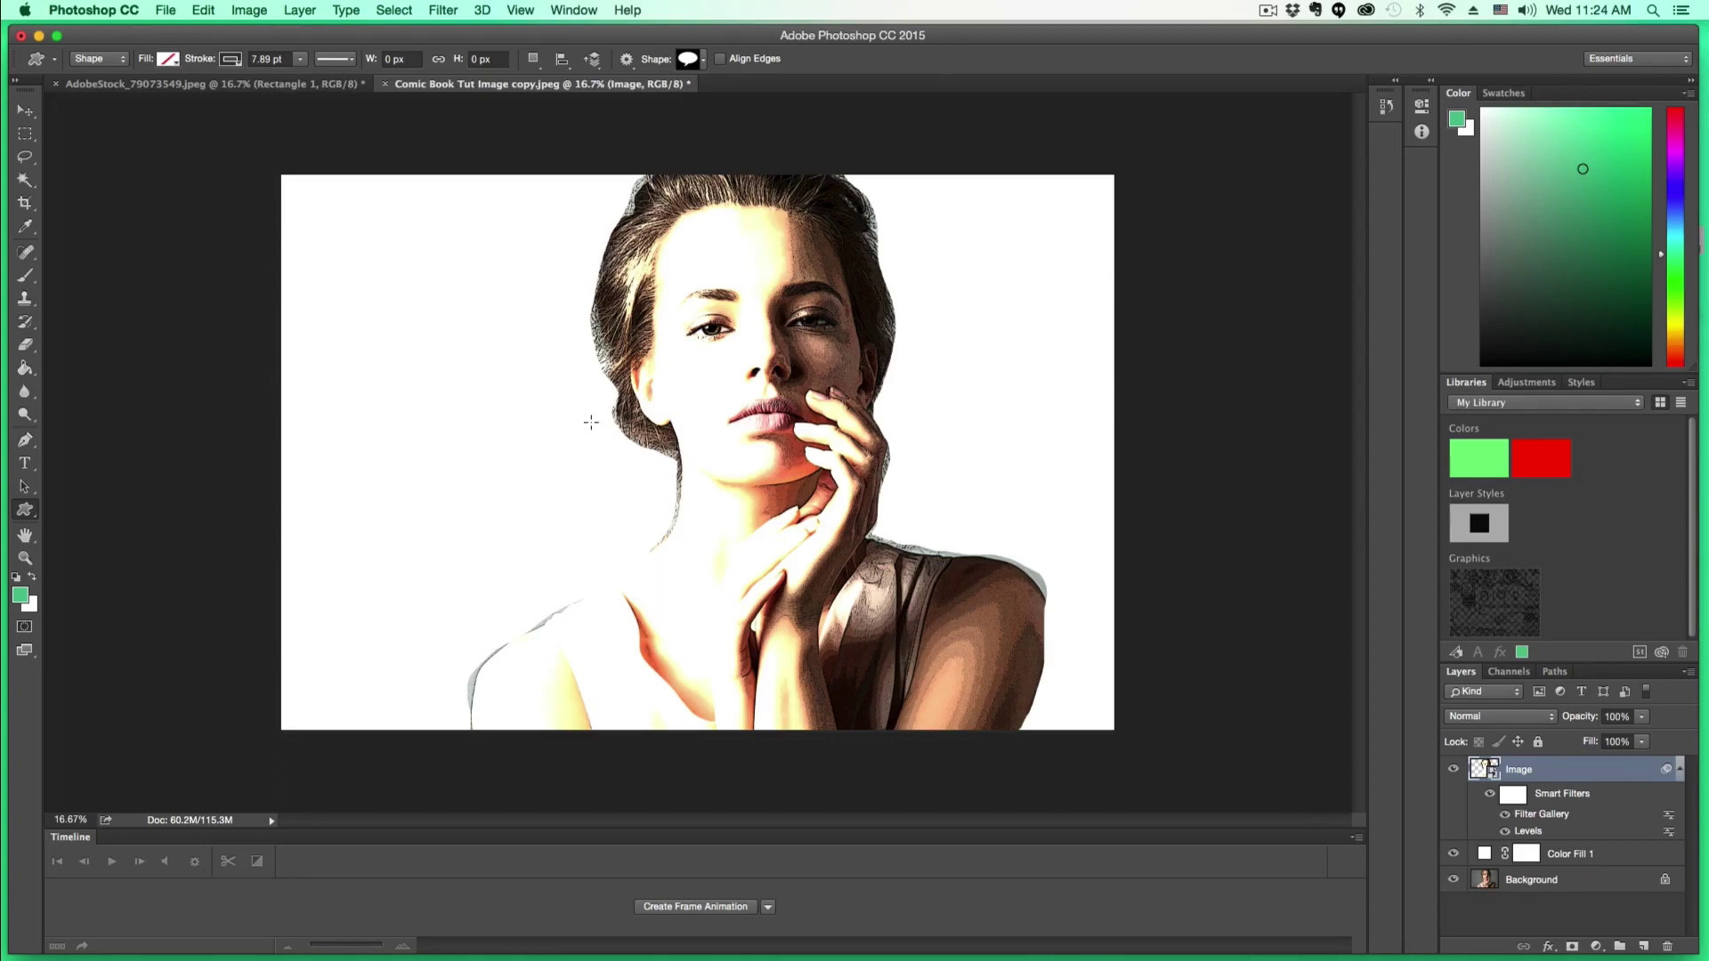
left_click(688, 59)
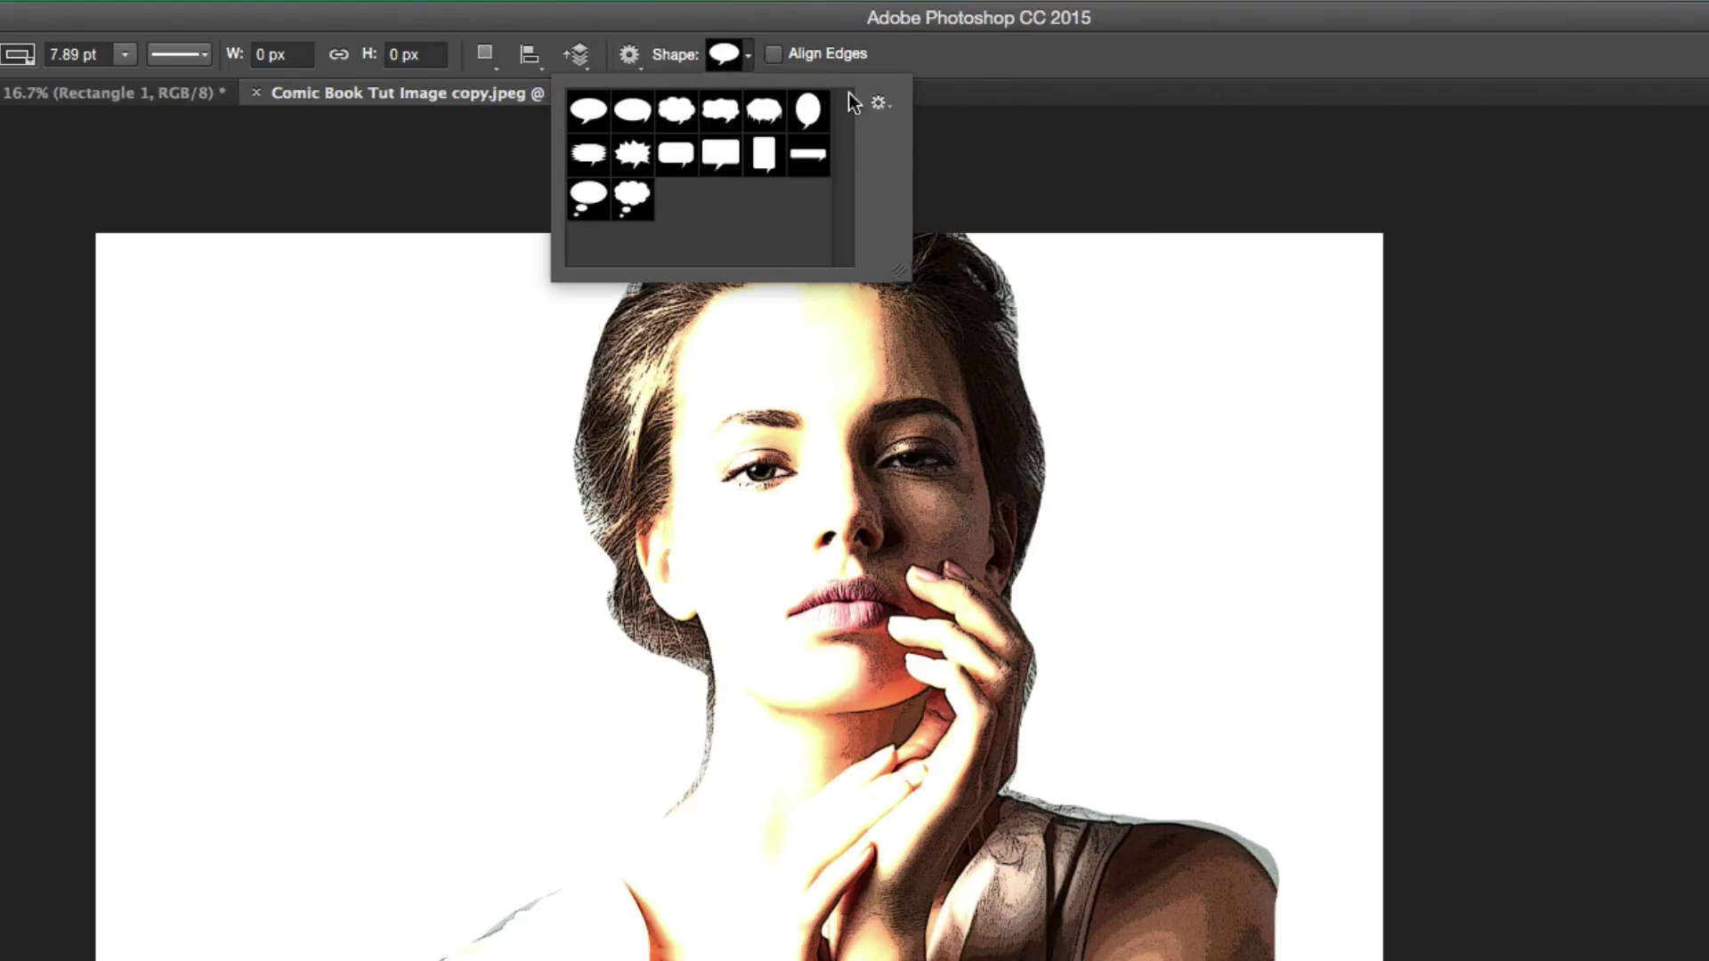
left_click(892, 103)
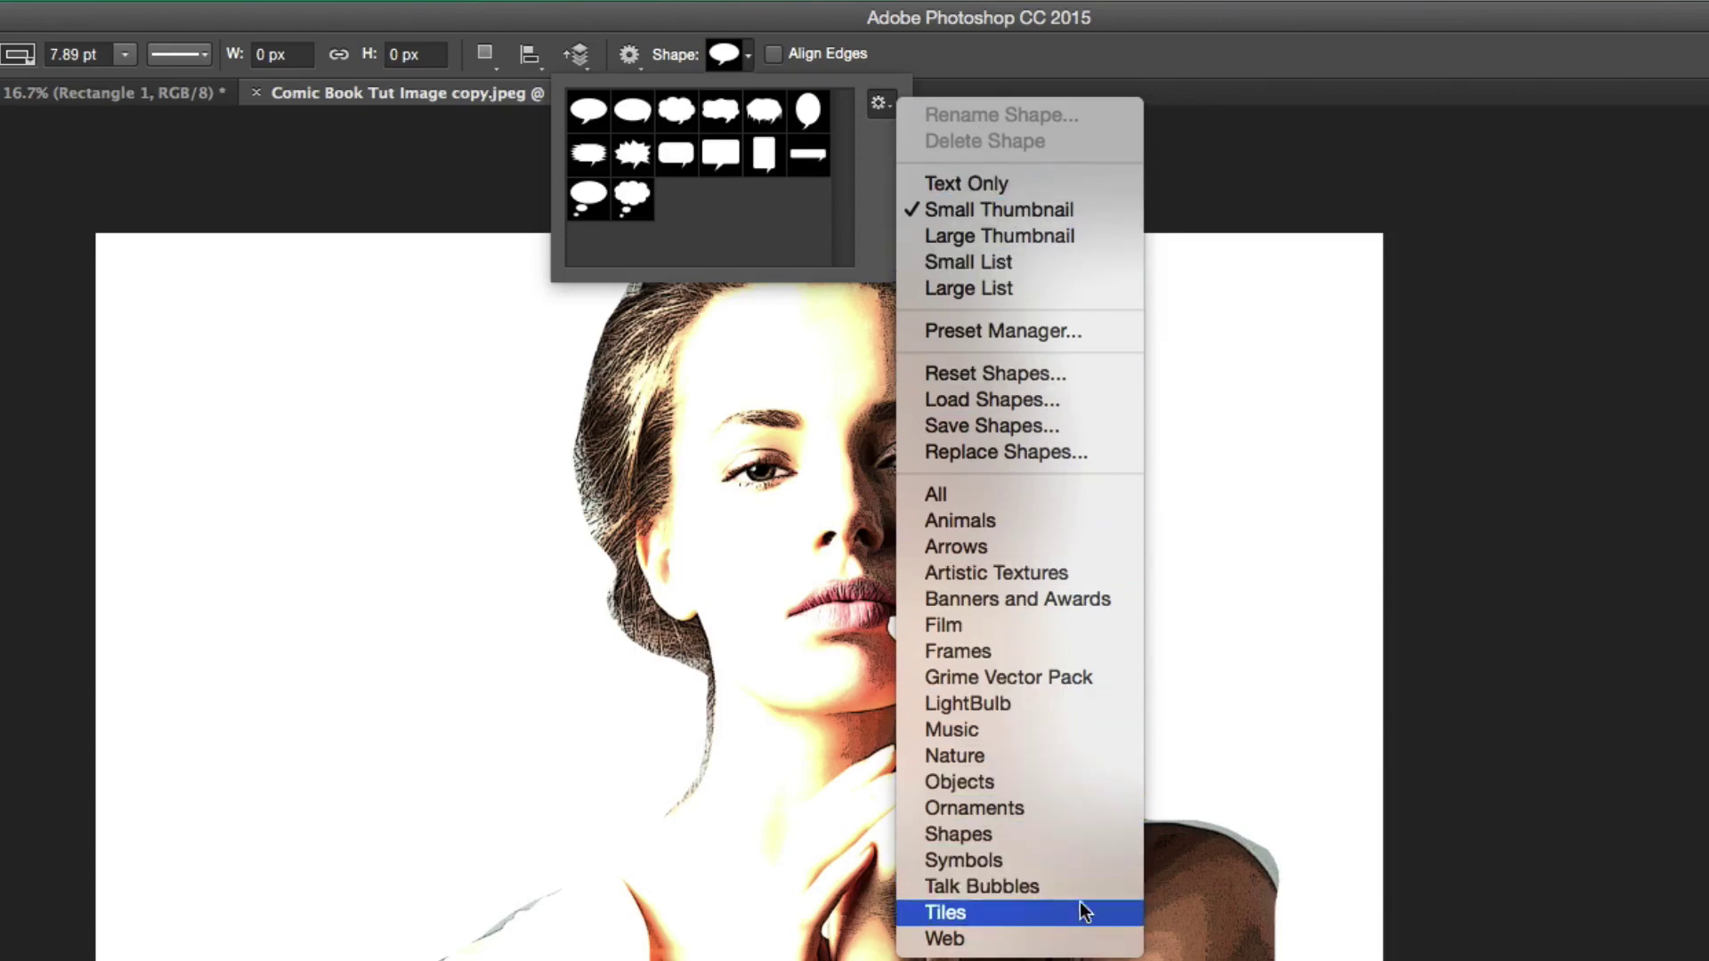
left_click(1054, 884)
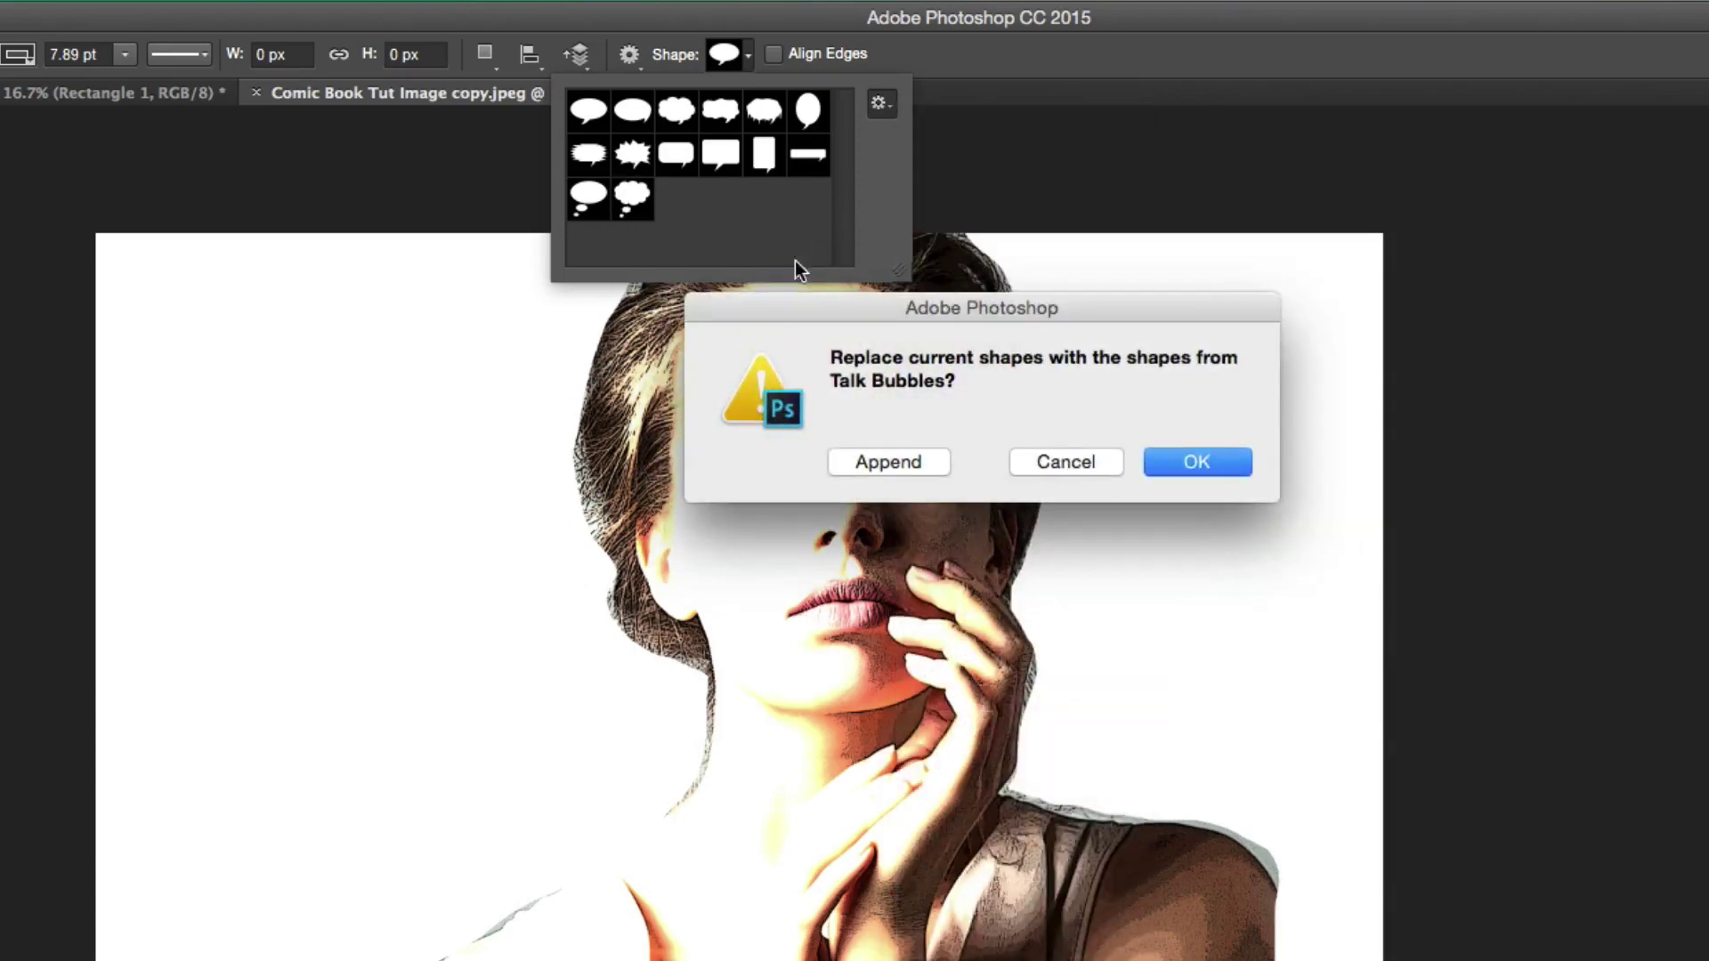
left_click(1039, 461)
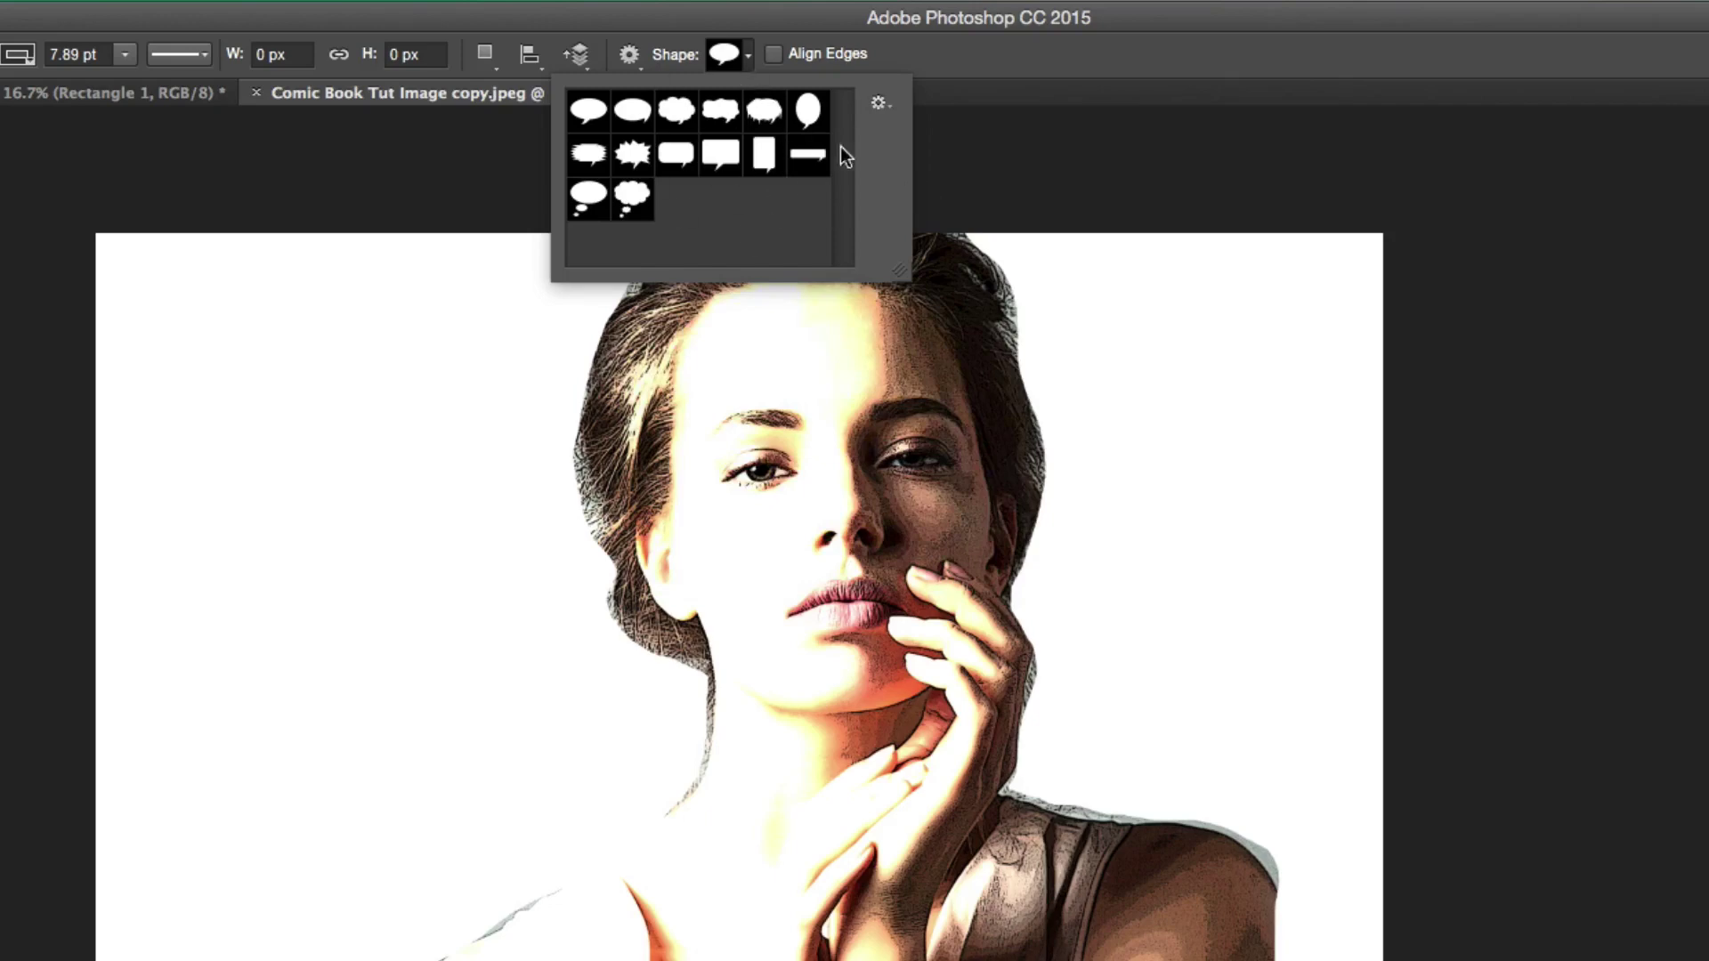
Load the Talk Bubbles shapes and draw a cloud thought bubble about 1308 × 1122 px in the blank area beside the woman's head
left_click(890, 103)
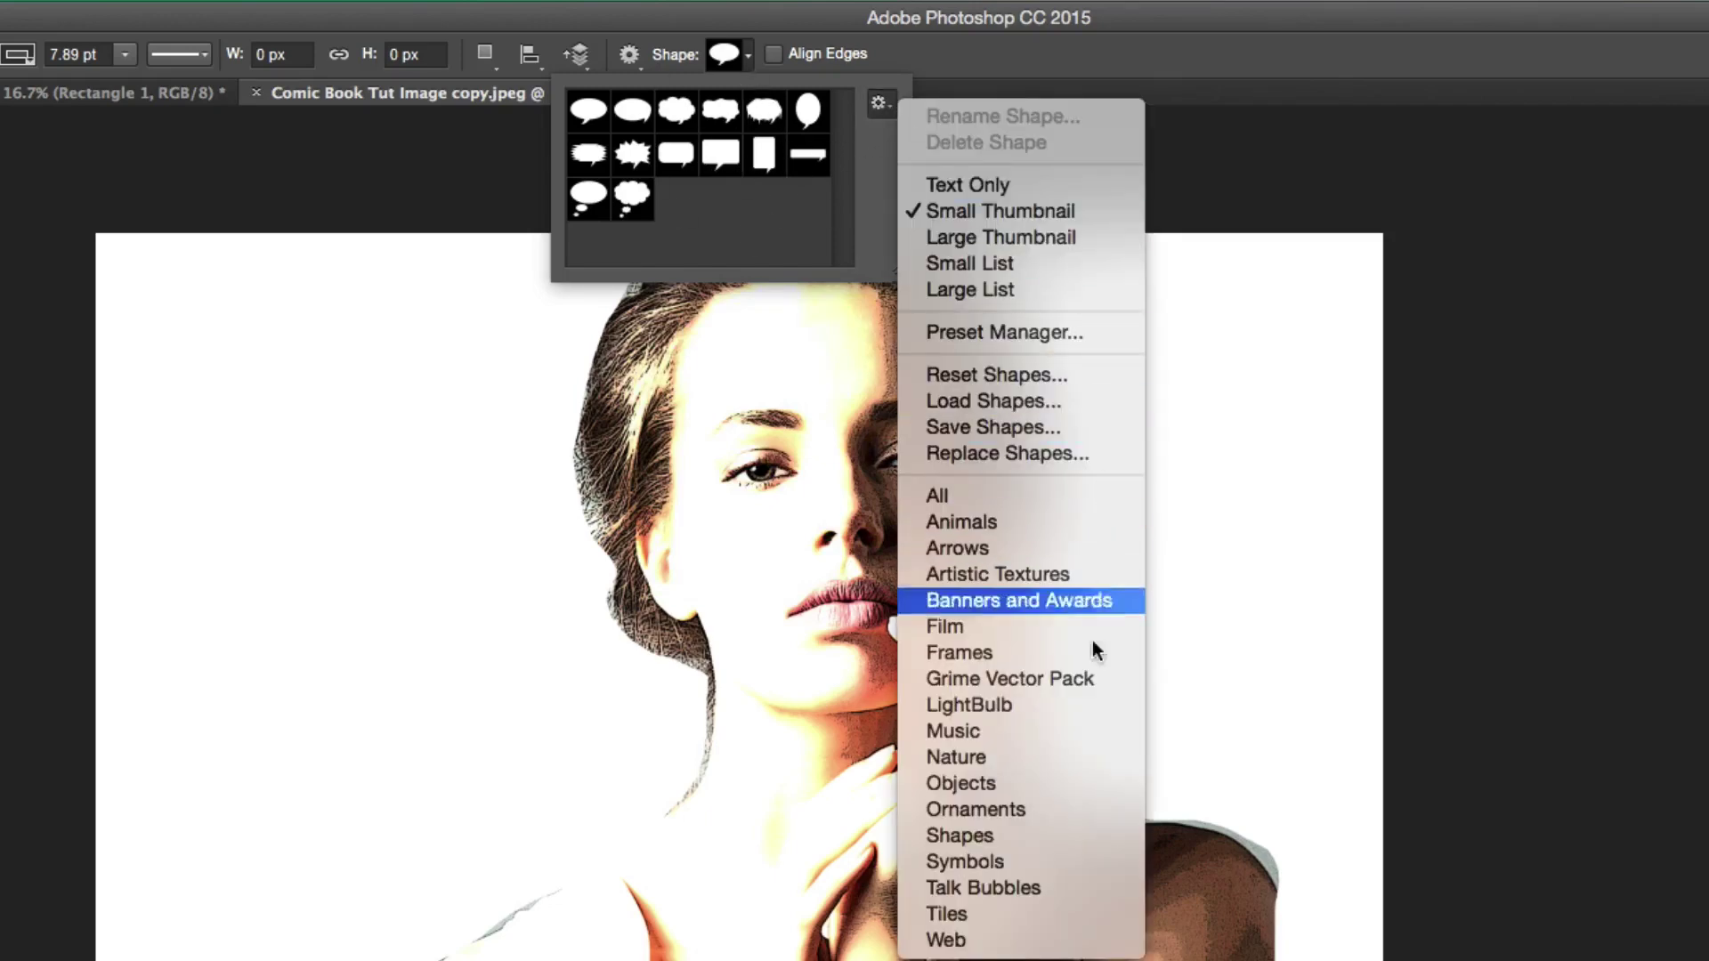
left_click(1013, 888)
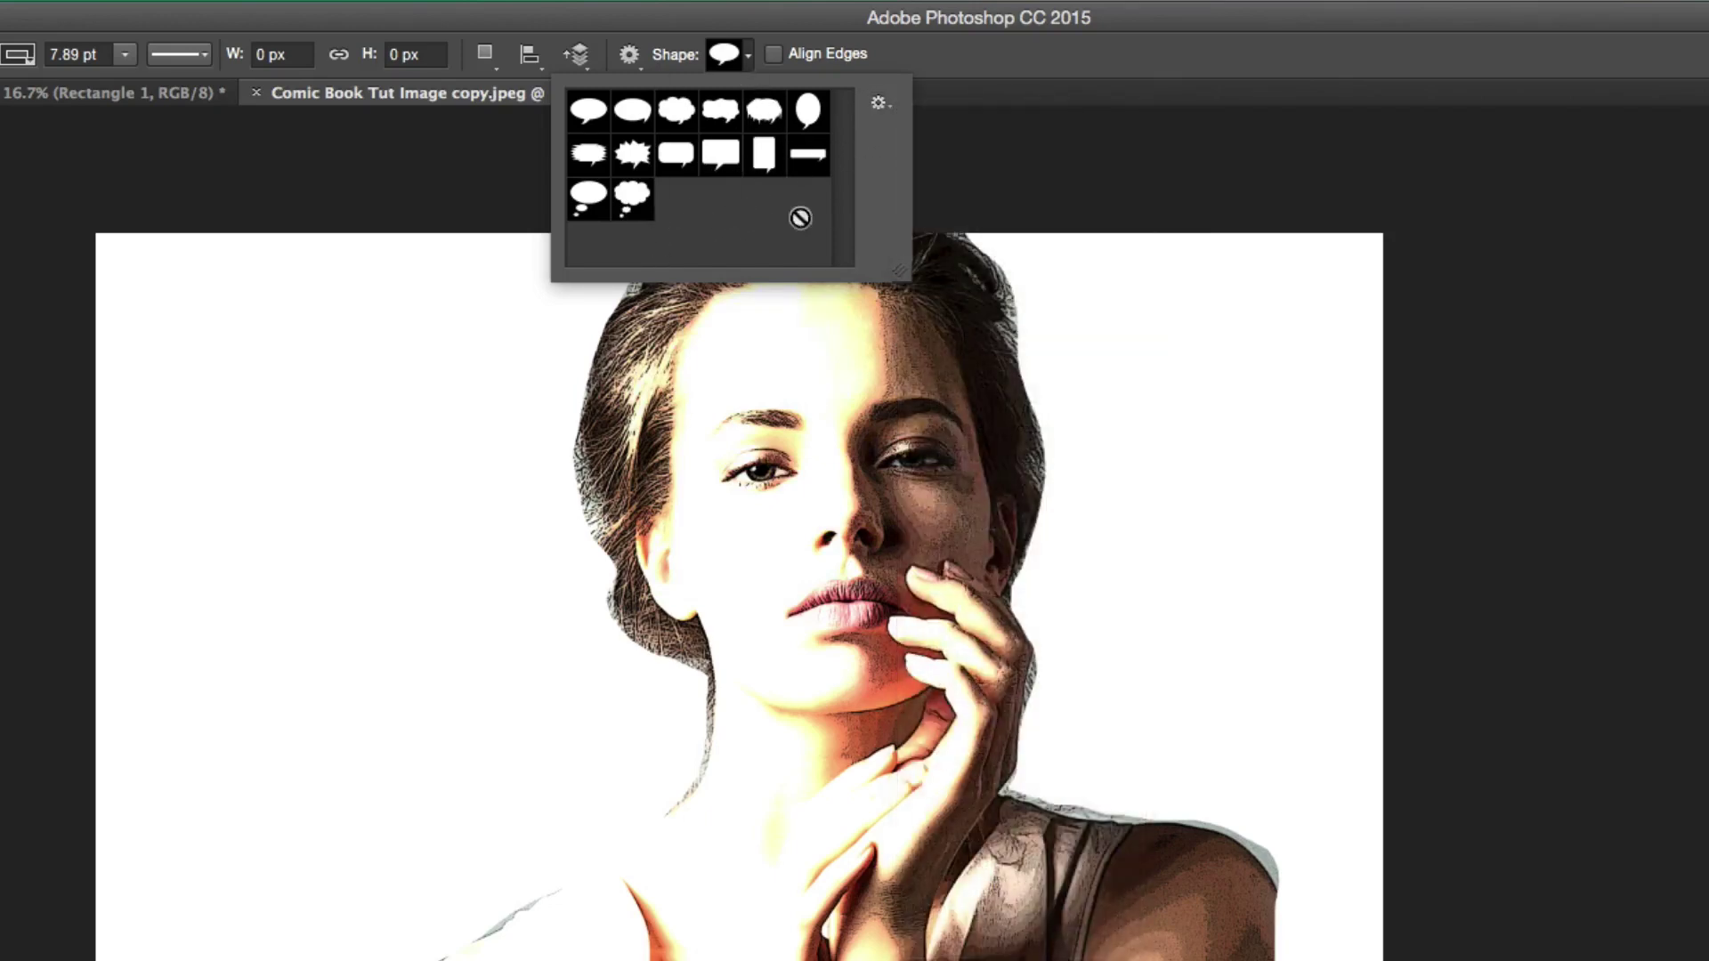
left_click(633, 197)
left_click_drag(1063, 528, 1351, 260)
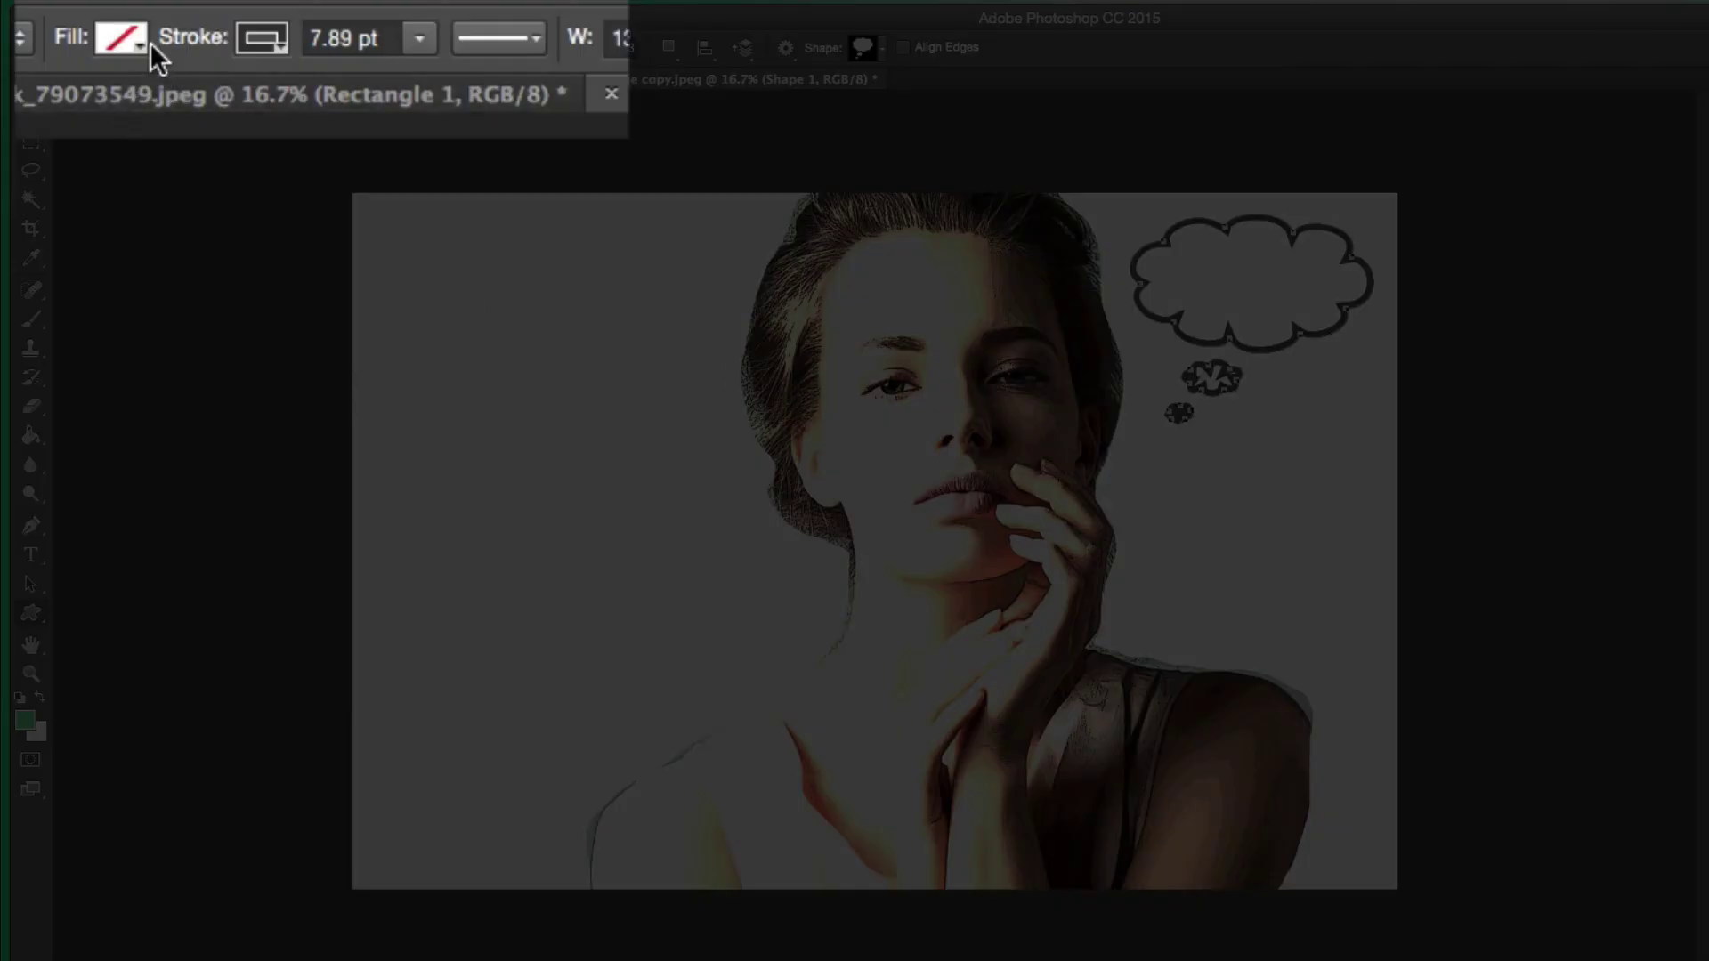
Give the thought bubble a dark blue fill and a black stroke
left_click(210, 49)
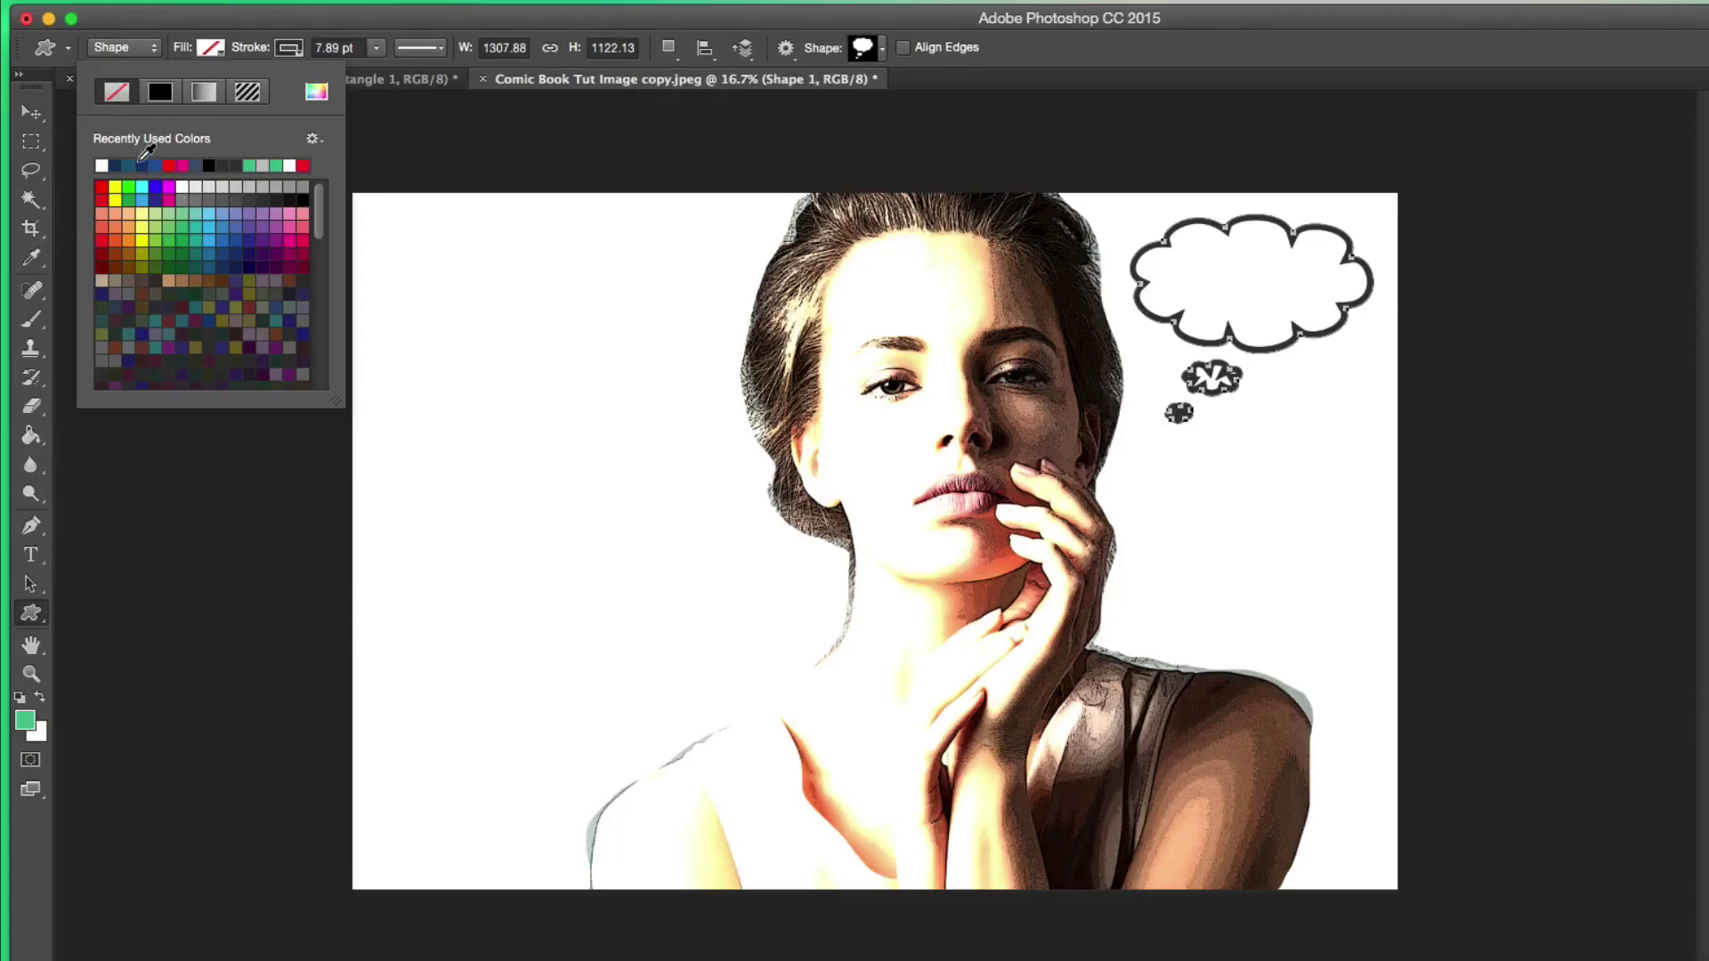
left_click(134, 165)
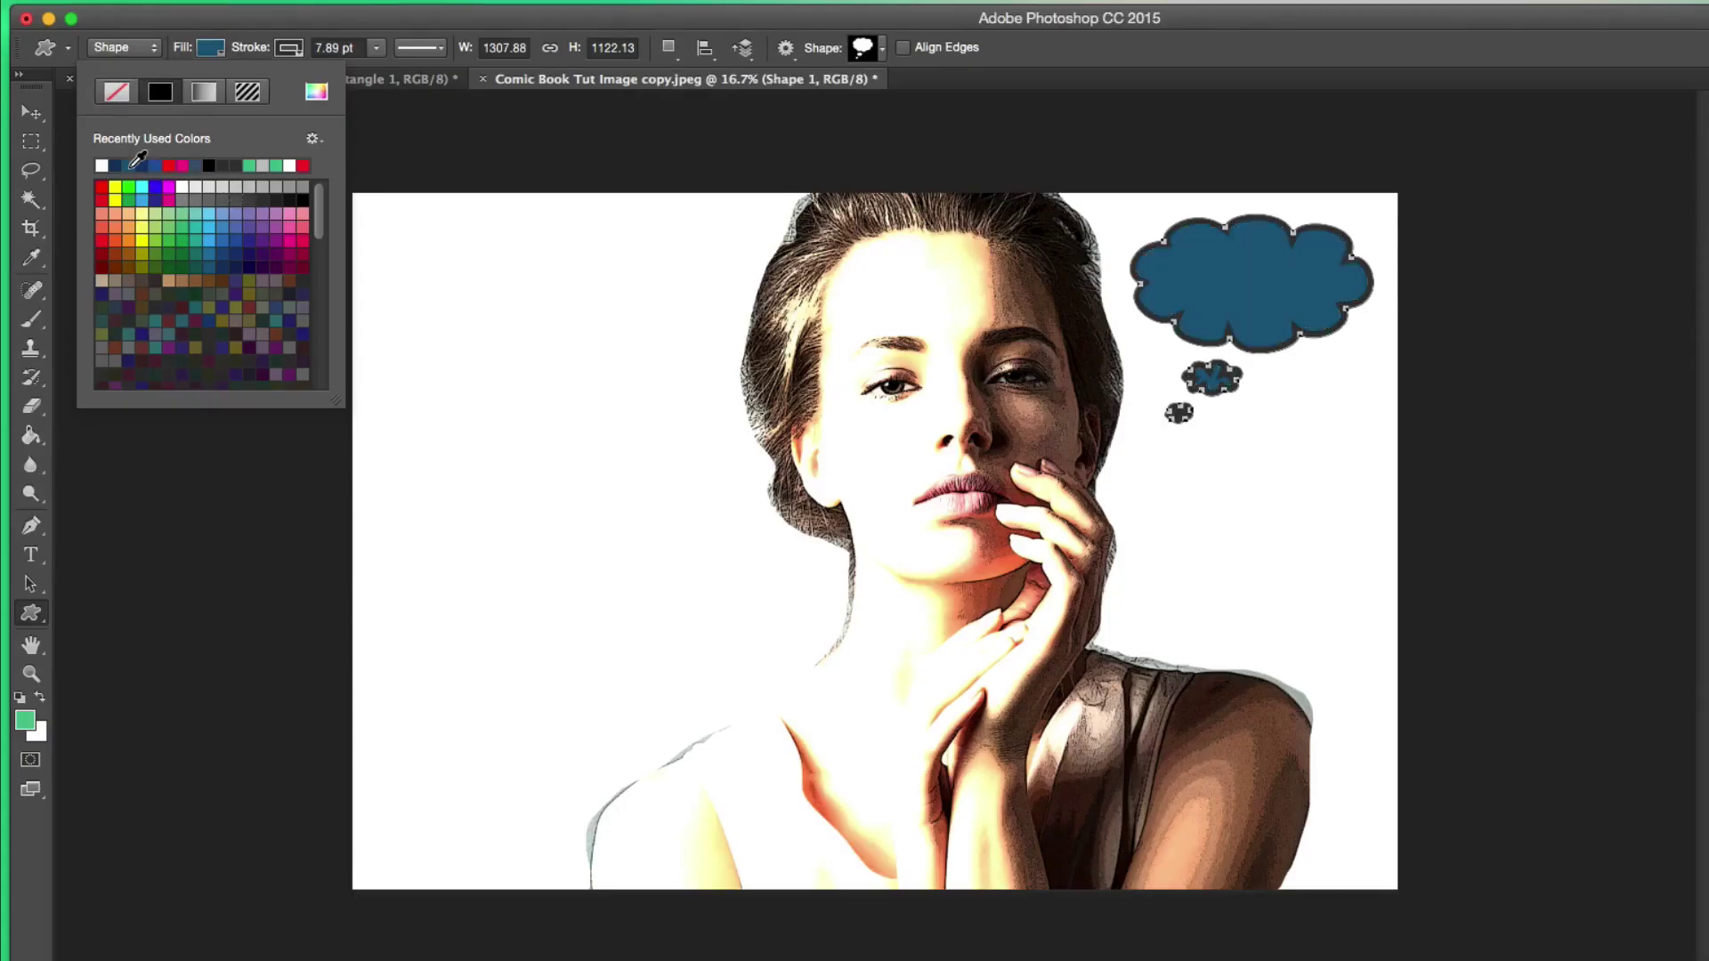
left_click(301, 55)
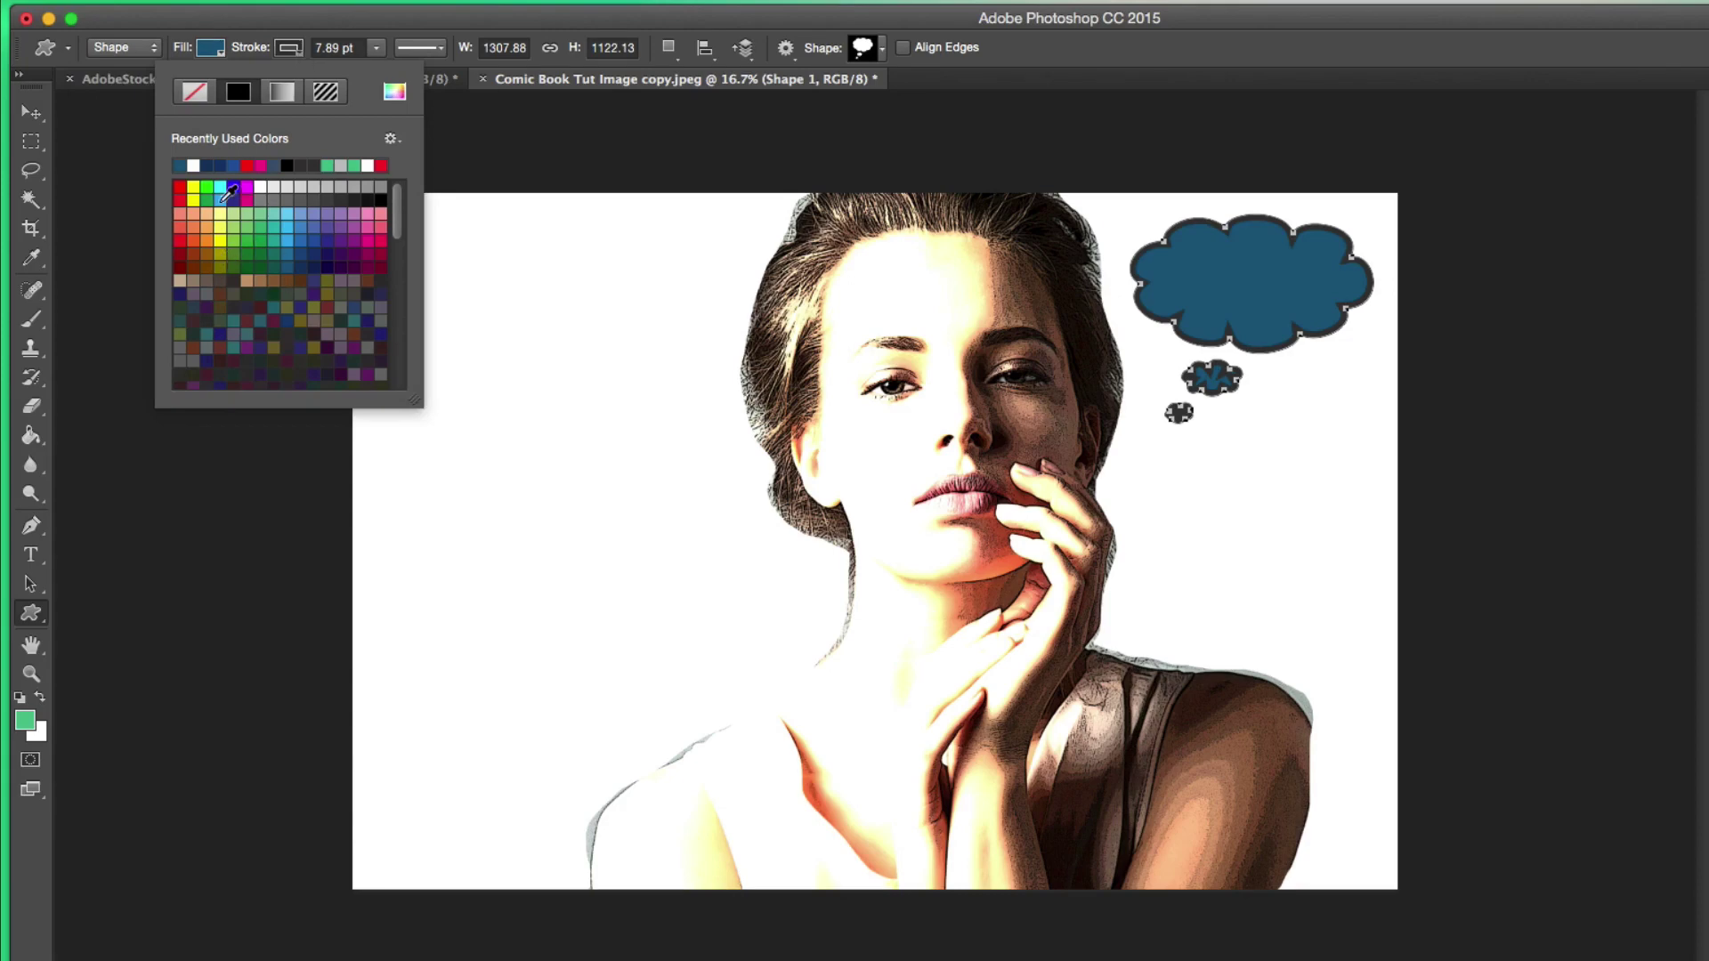
left_click(287, 166)
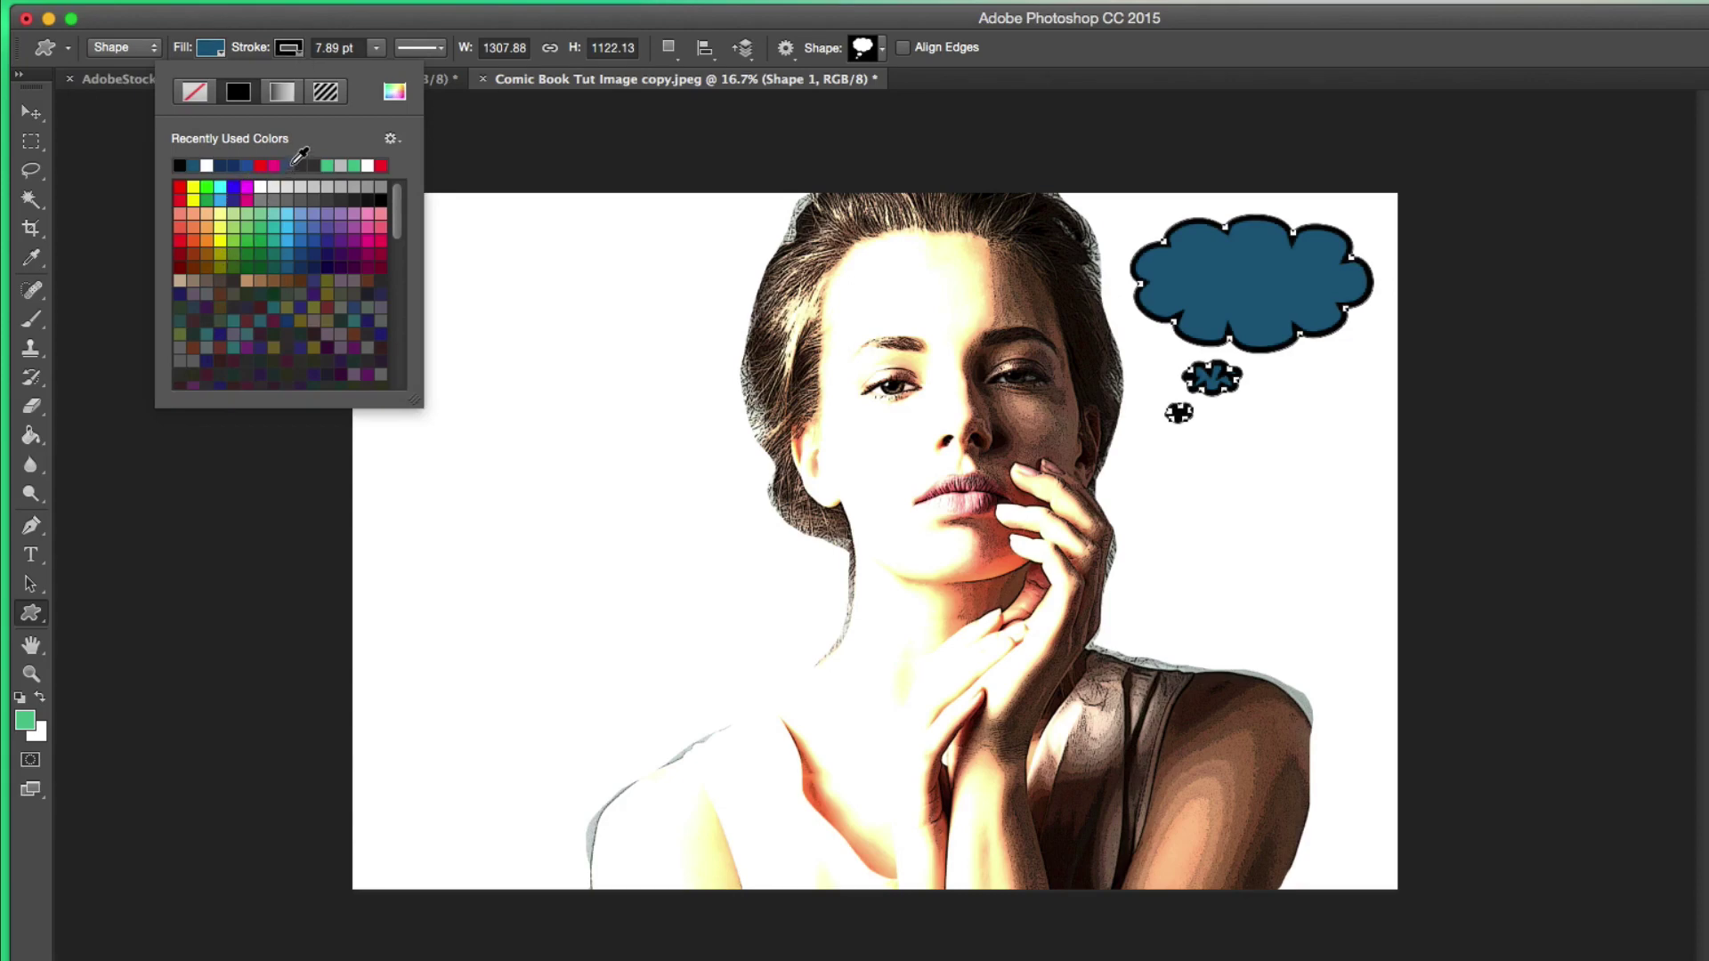
Try the thought bubble without a stroke and with a white stroke
left_click(197, 92)
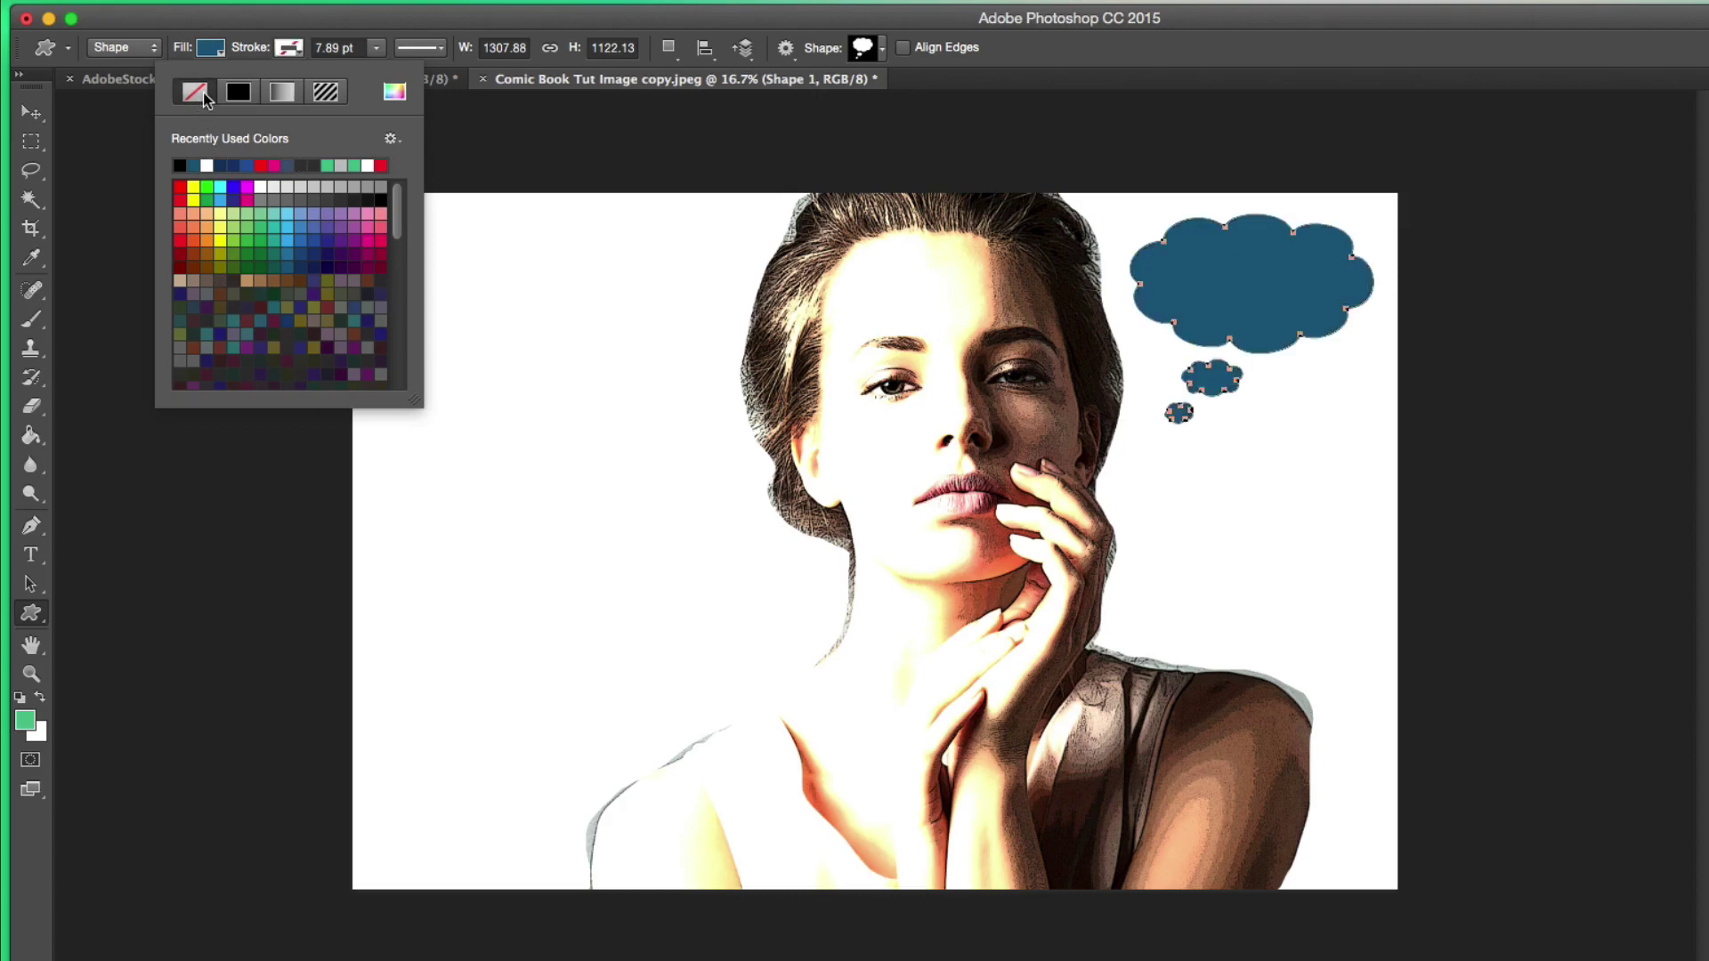
left_click(206, 166)
Set the thought bubble's stroke to 3.59 pt wide and solid black
left_click(376, 47)
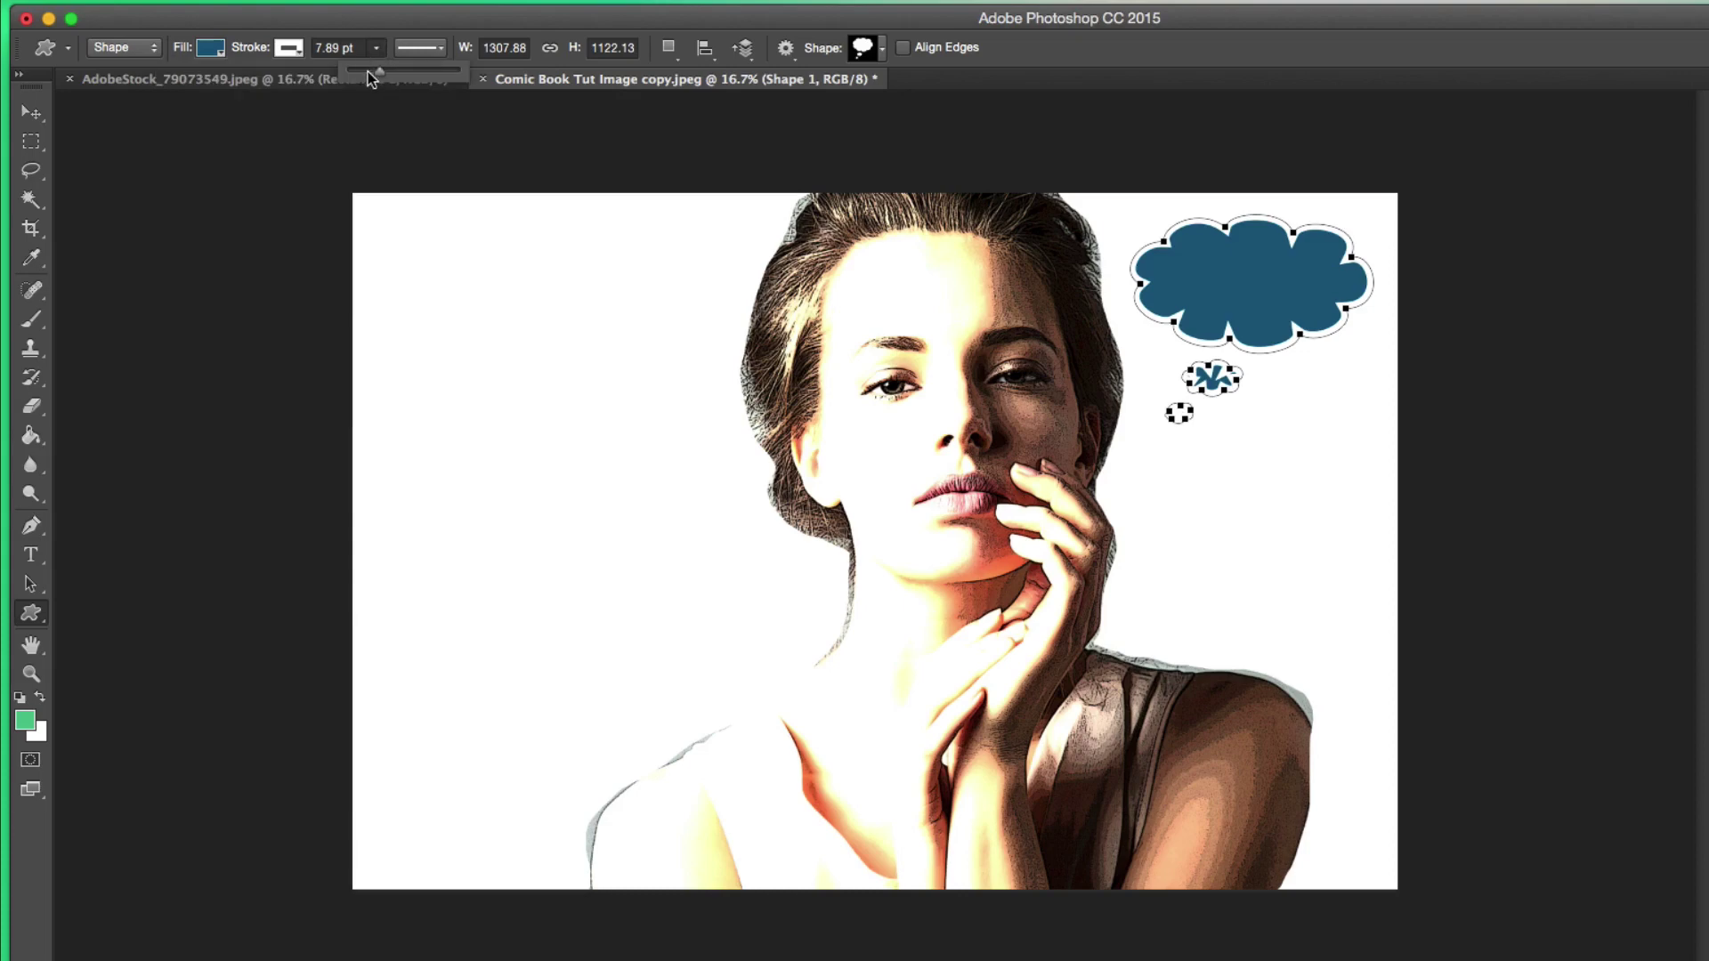
left_click_drag(365, 77, 372, 72)
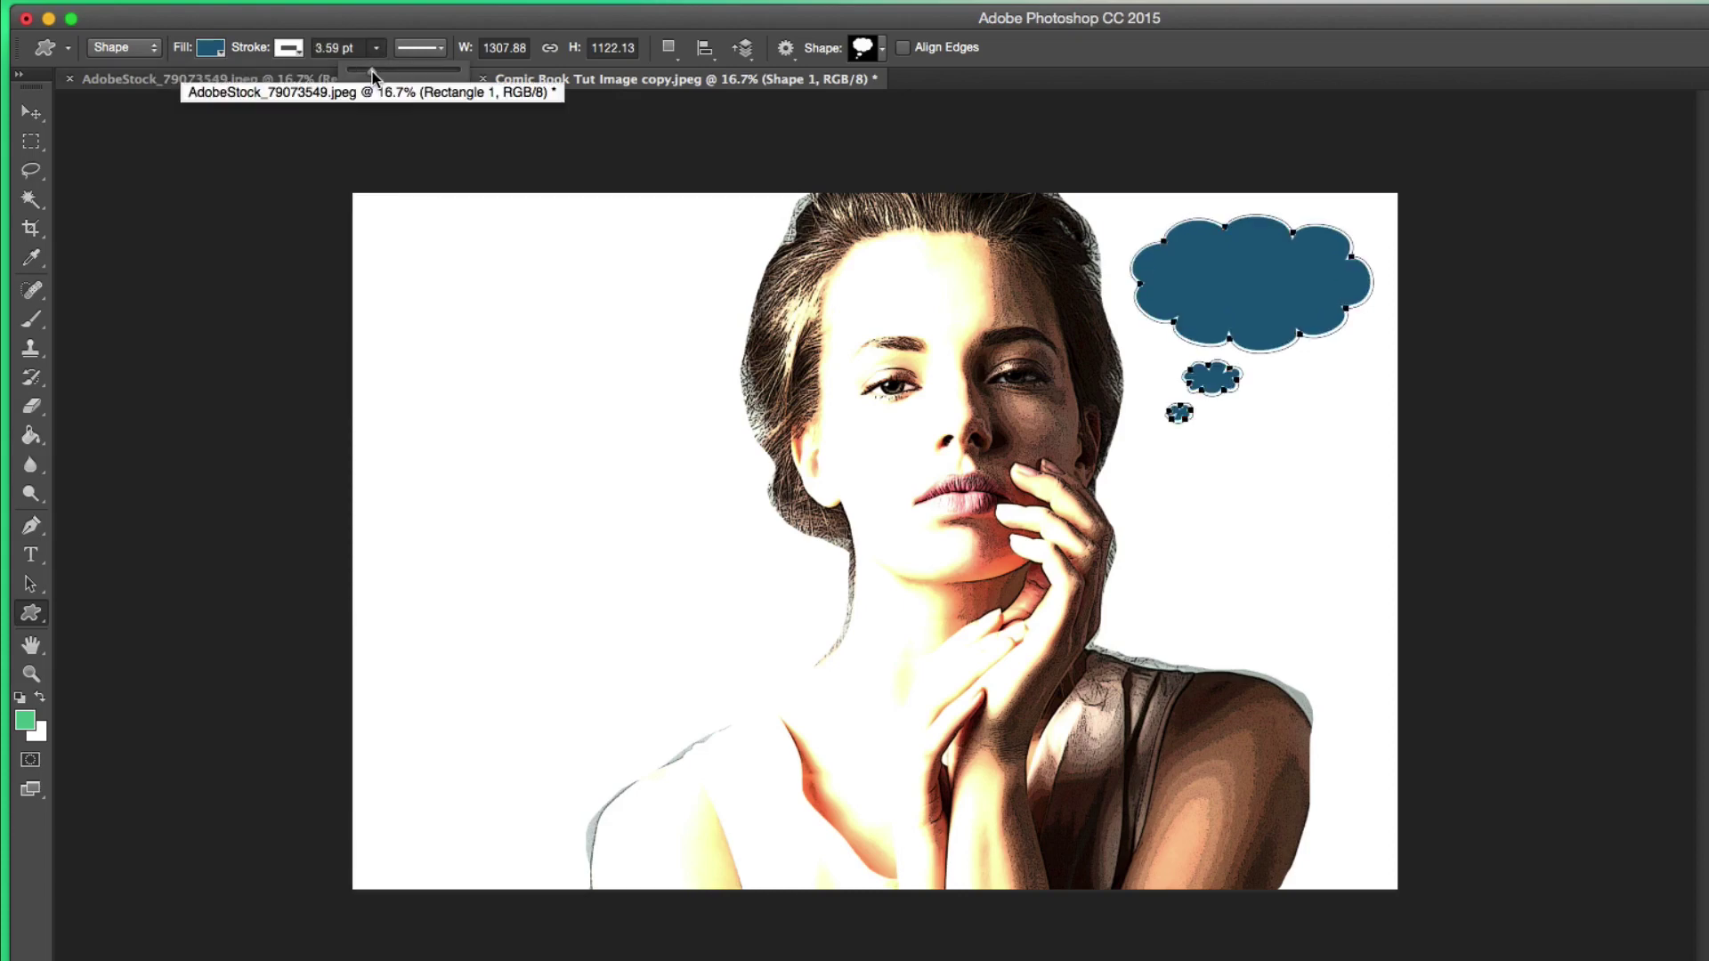
left_click(290, 48)
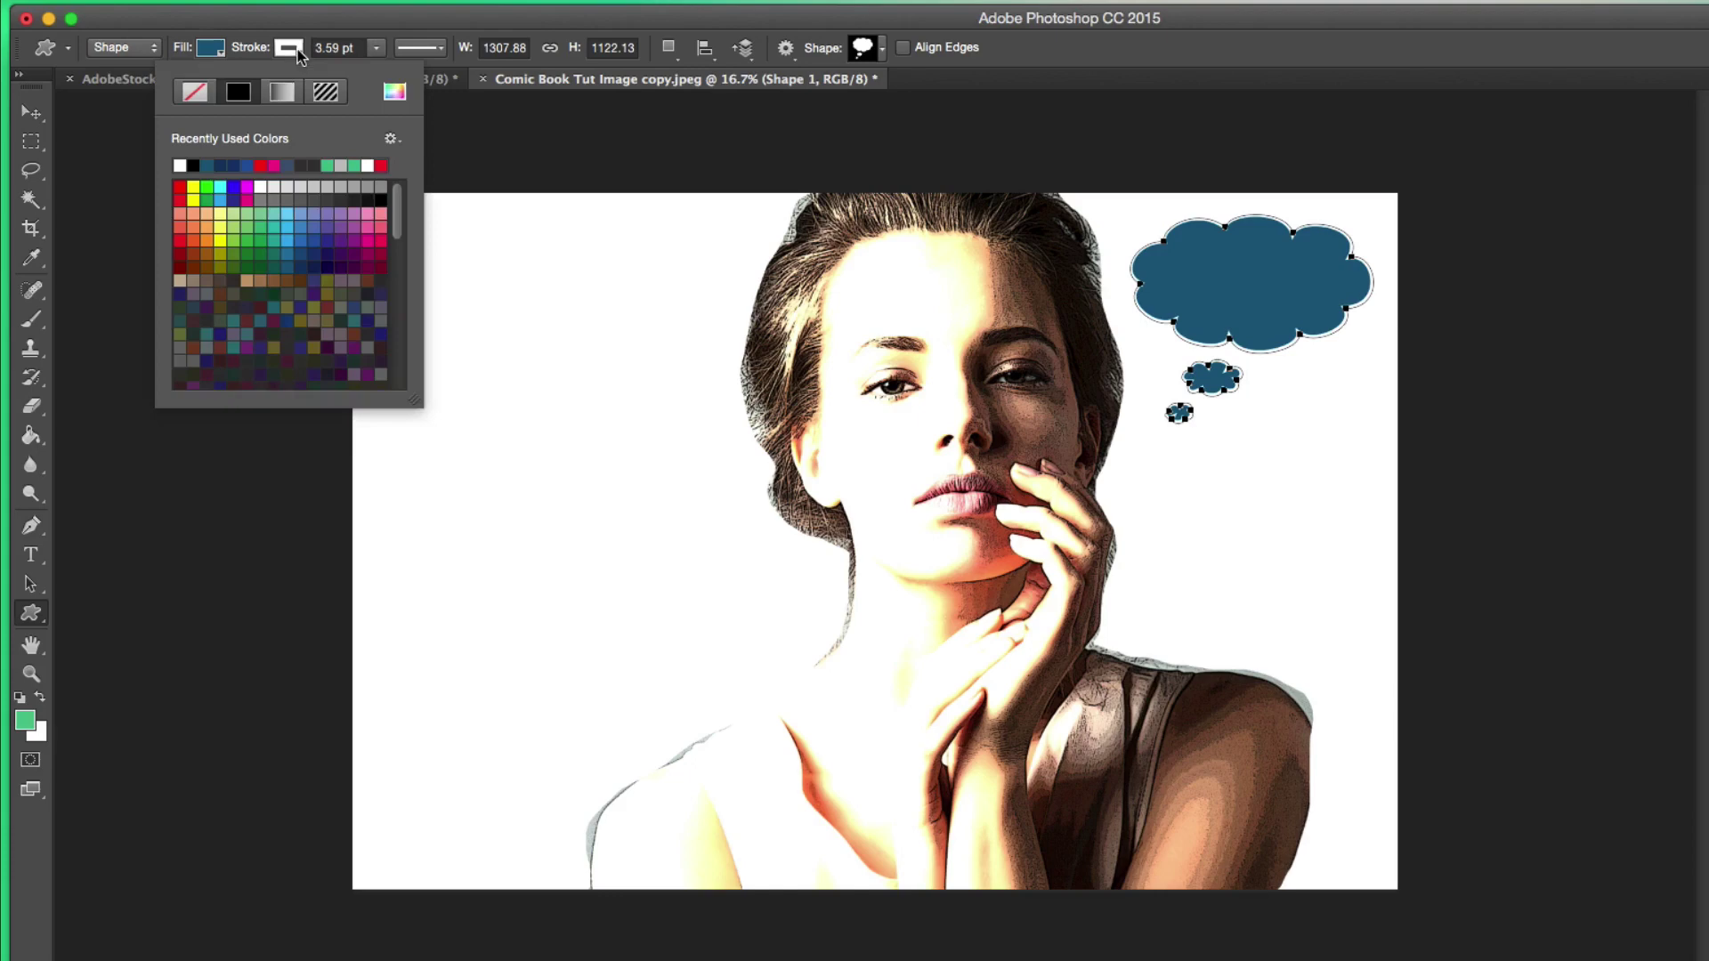
left_click(249, 92)
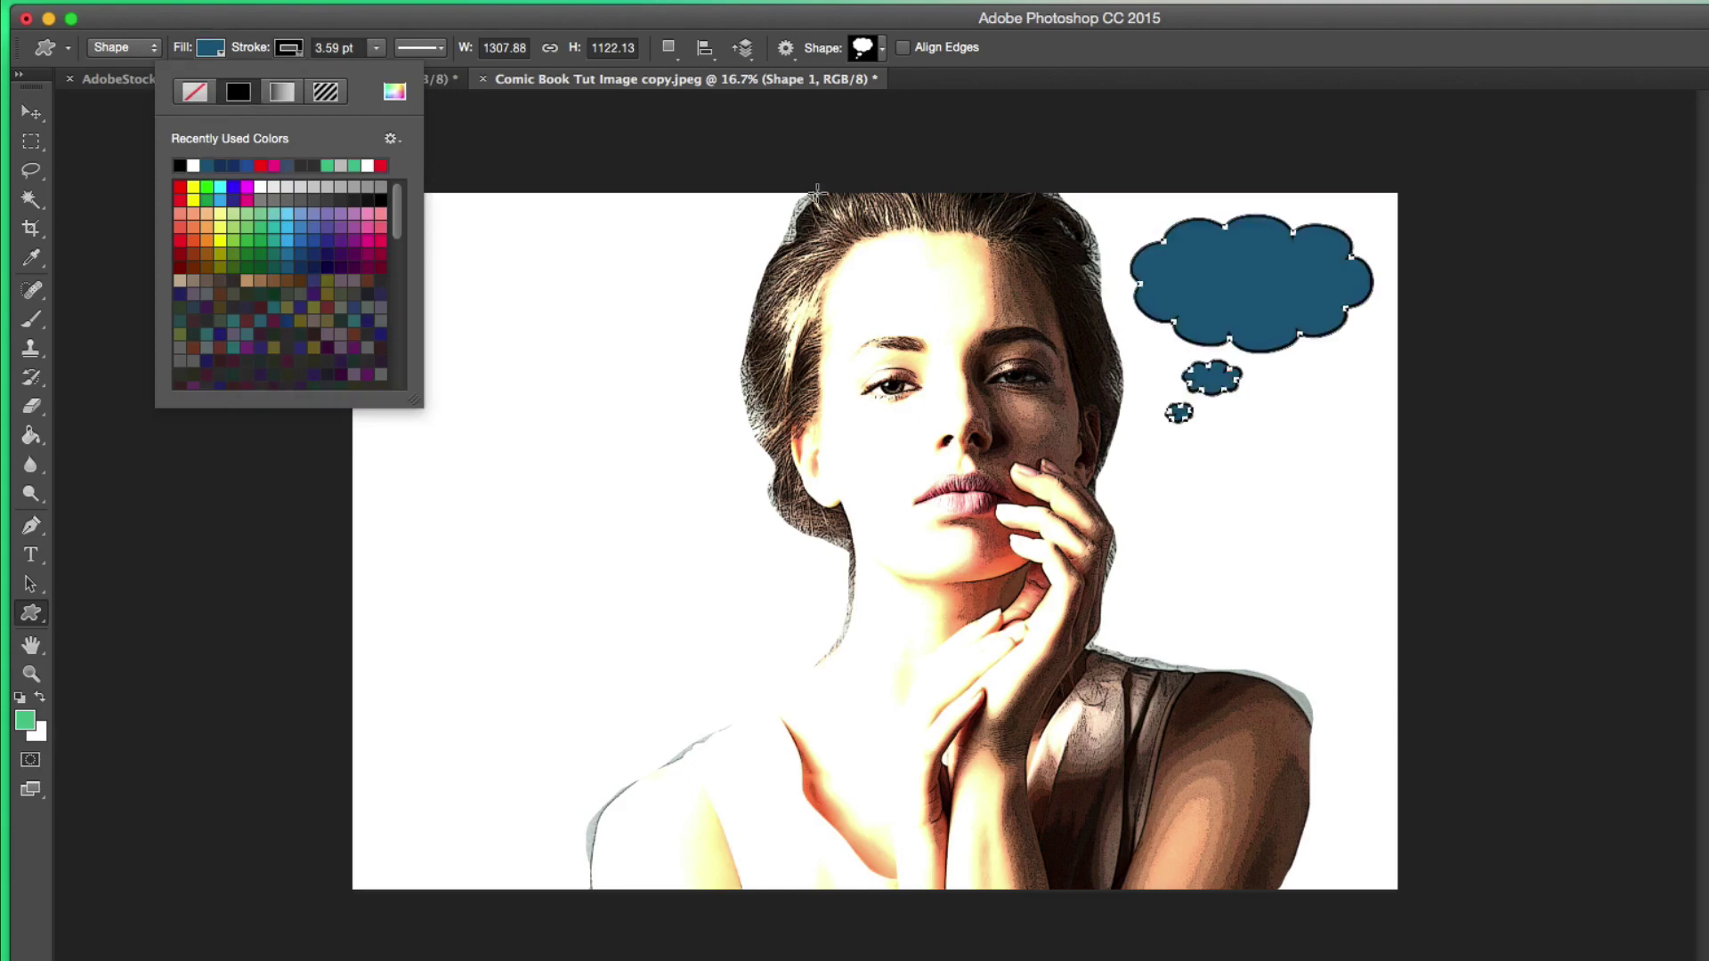
key("v")
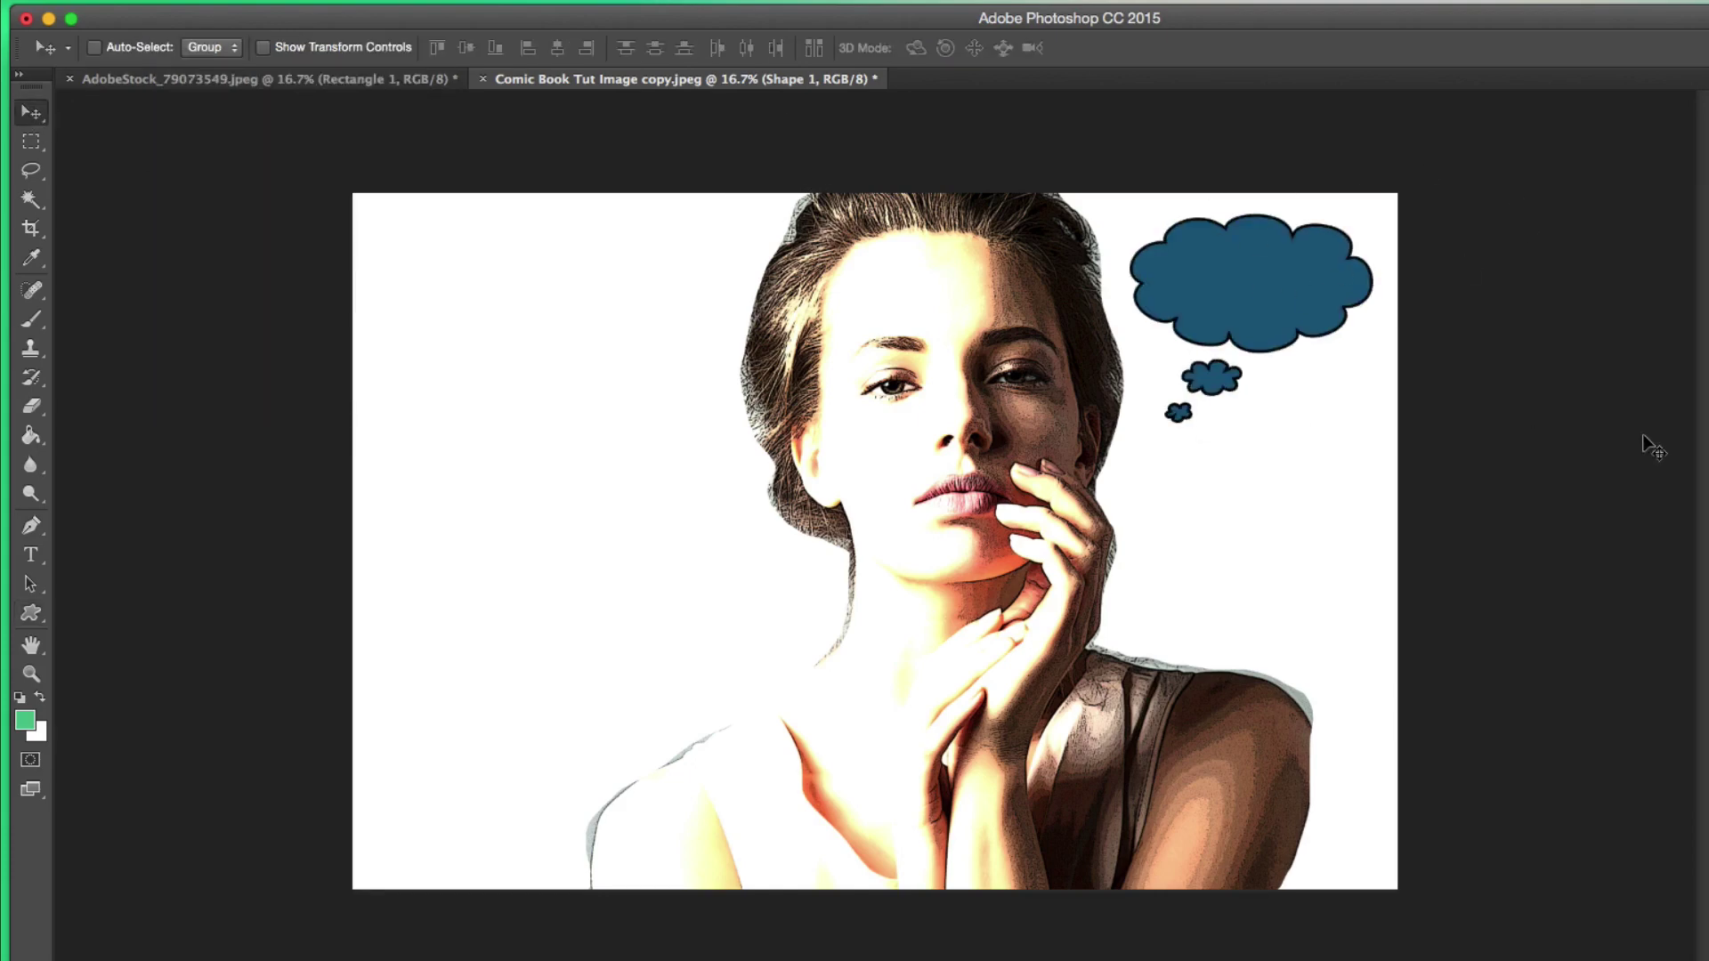
Add the white text "Comic Book" in Papyrus Condensed and place it in the middle of the thought bubble
key("t")
left_click(479, 538)
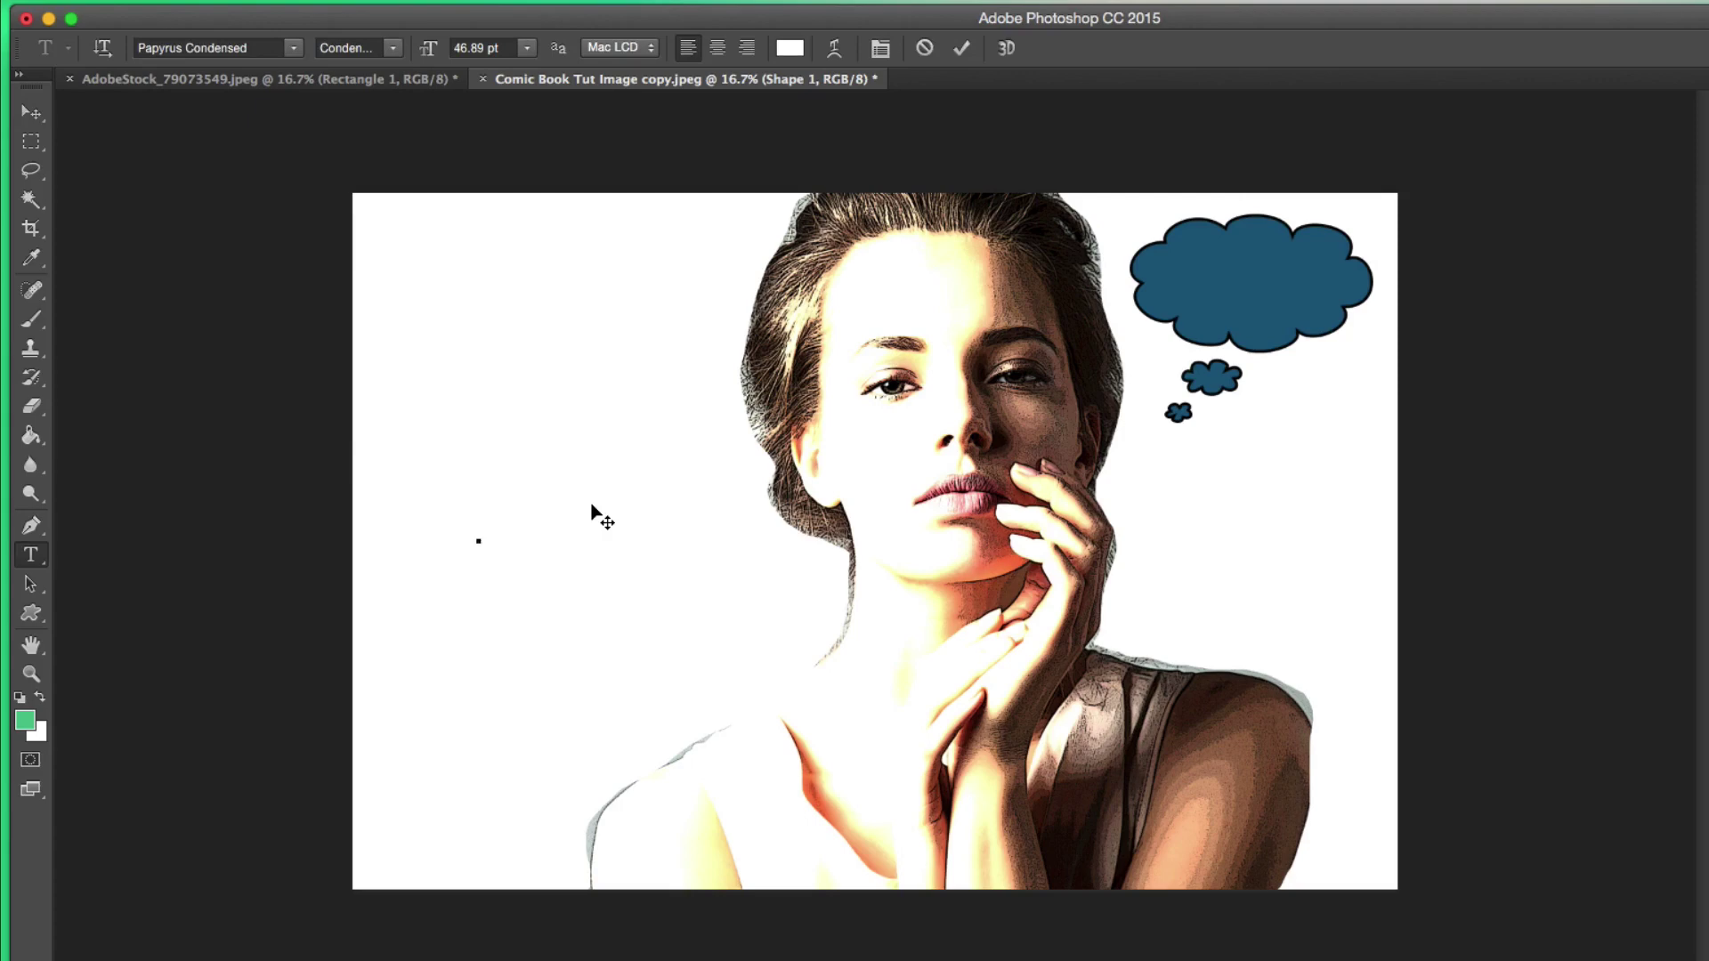
type("Hmm.")
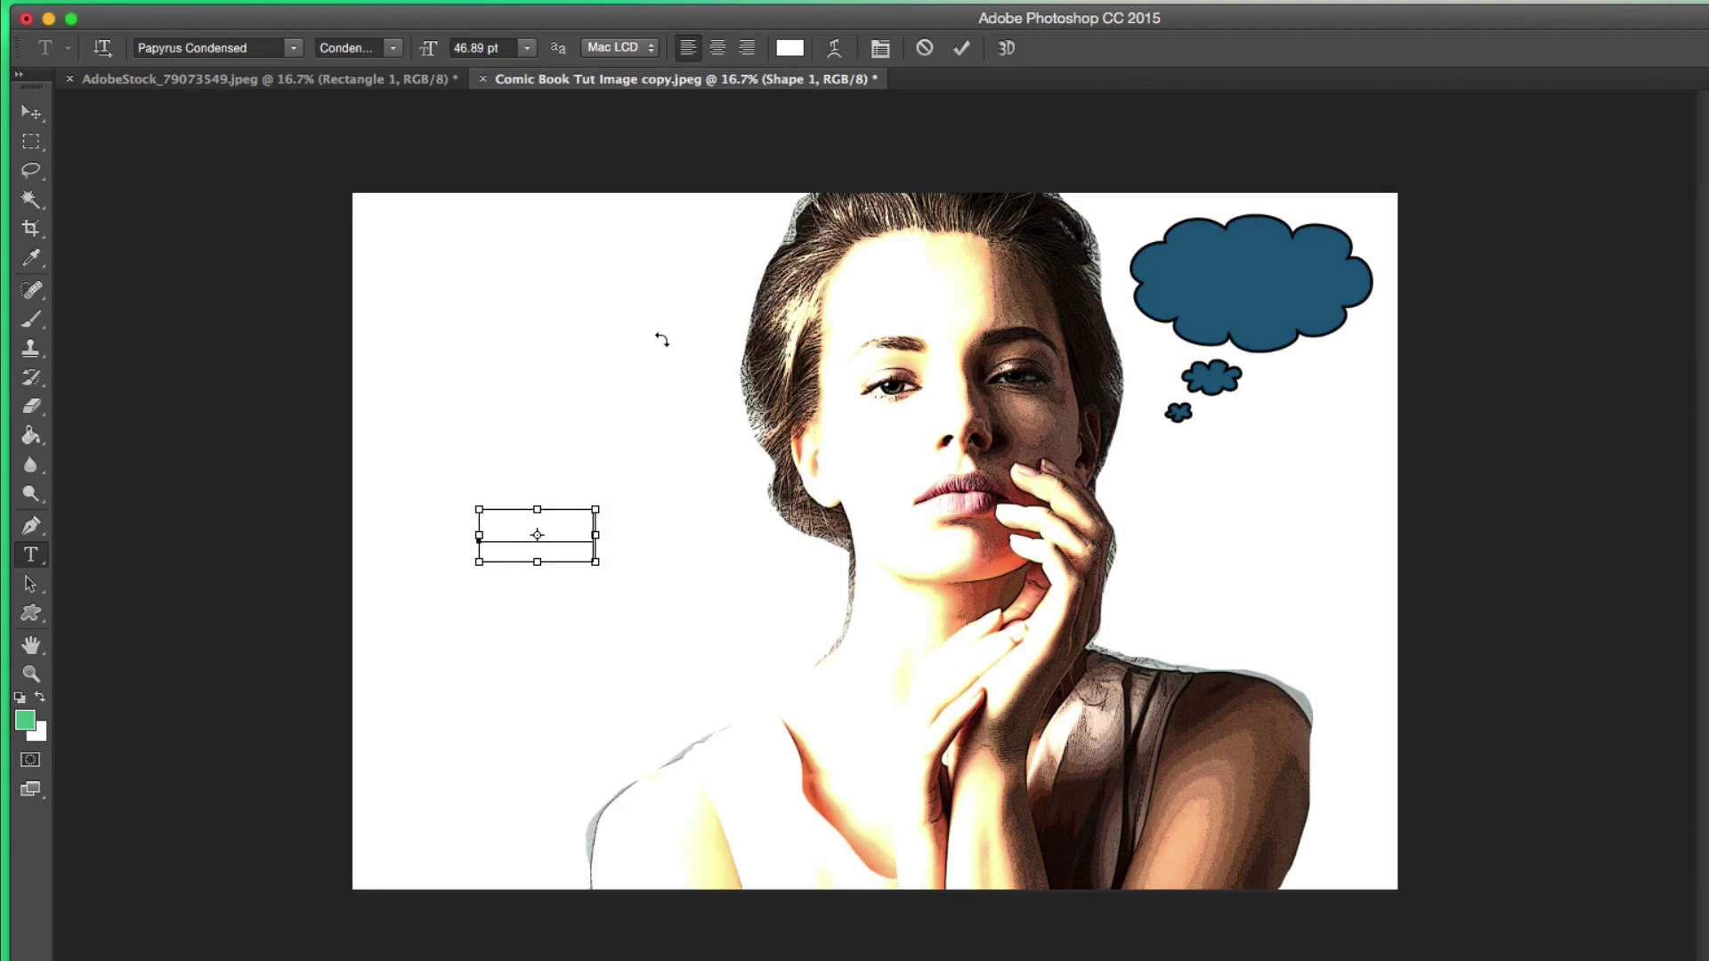
left_click(31, 112)
left_click_drag(472, 452, 1222, 285)
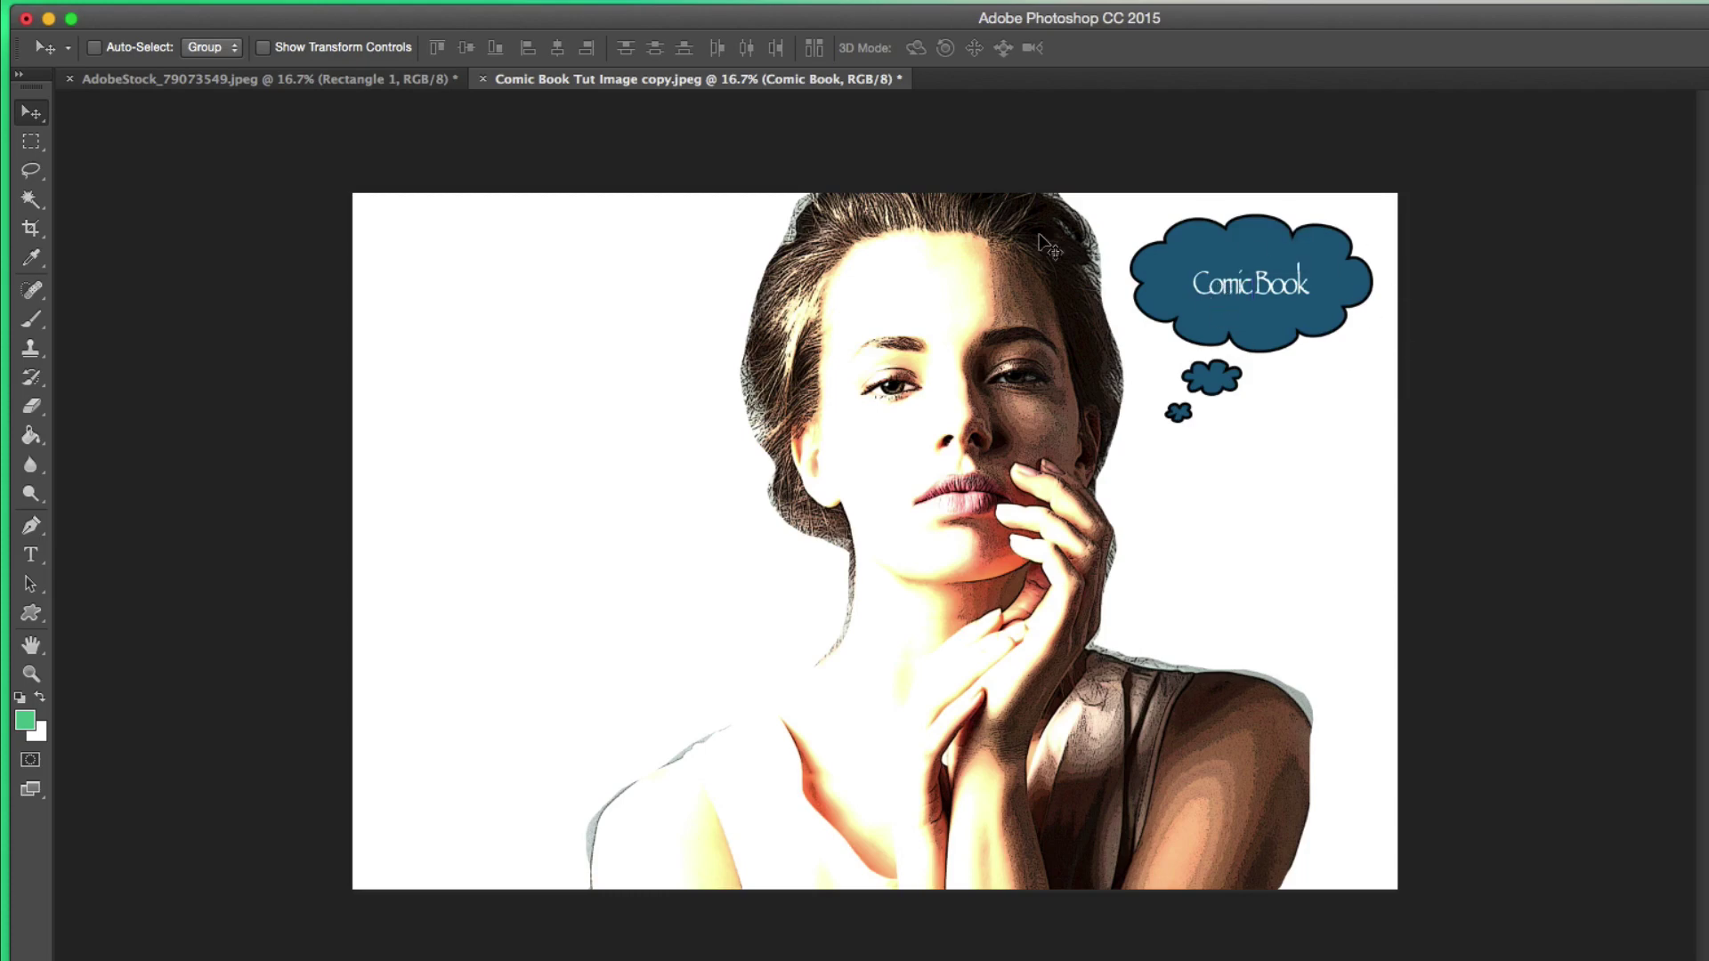
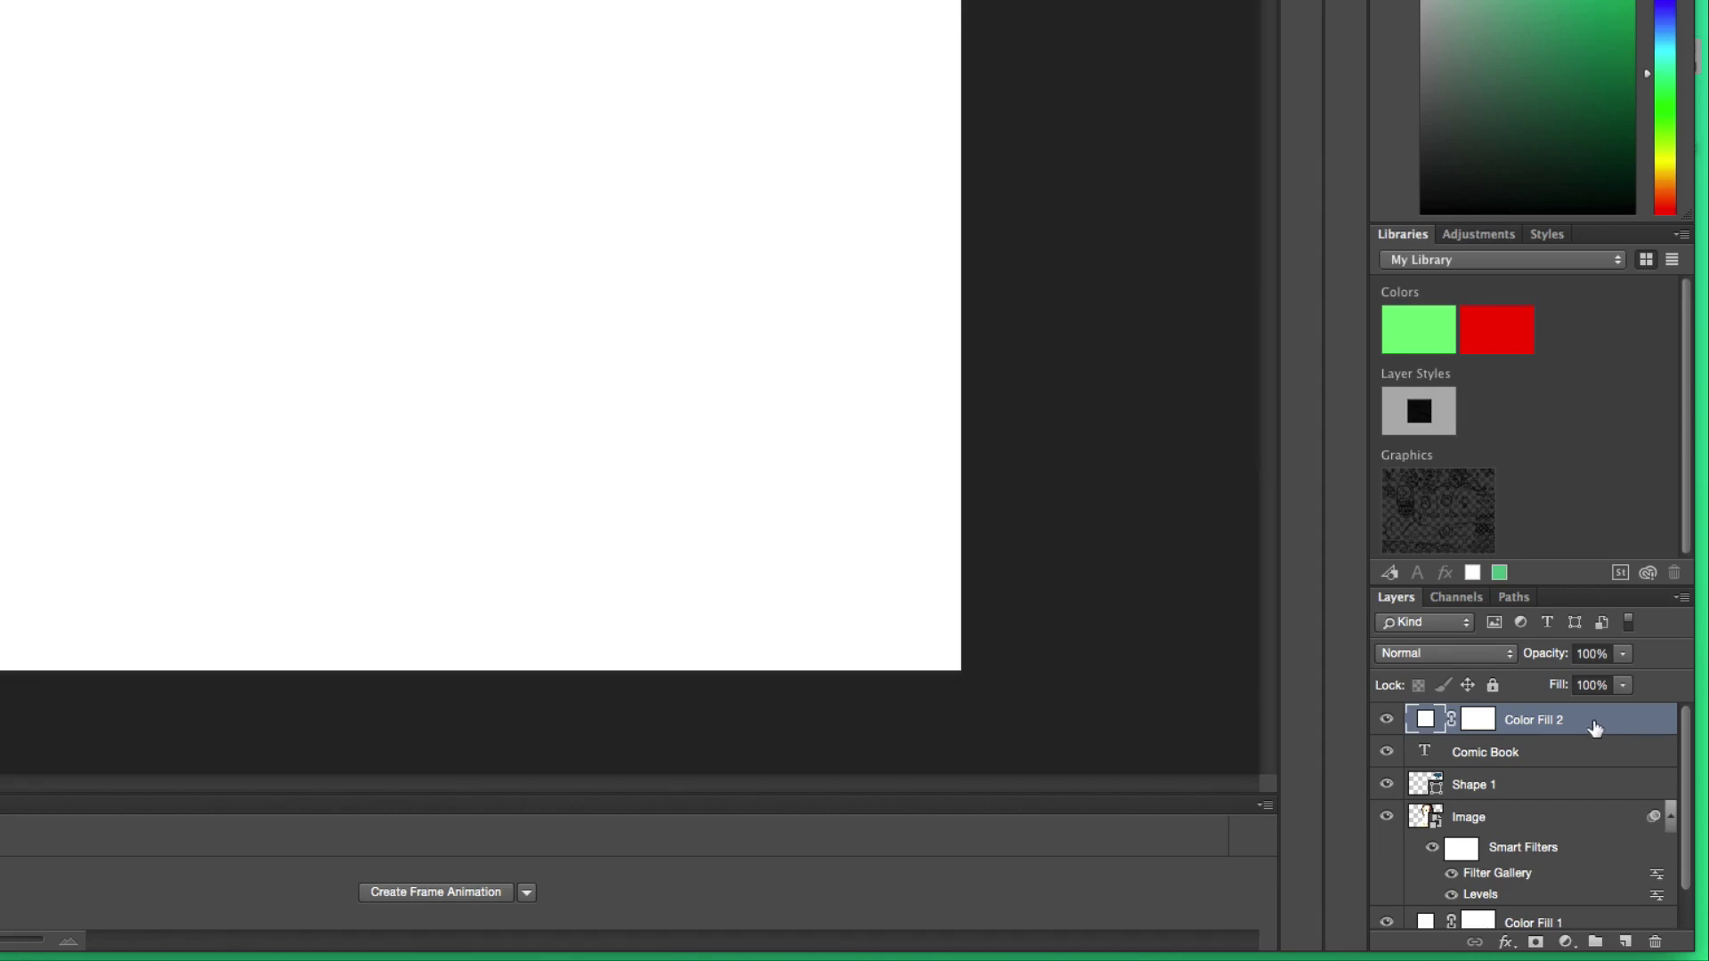
Convert the Color Fill 2 layer to a Smart Object and apply the Note Paper filter with Image Balance 2, Graininess 17 and Relief 17
right_click(1593, 728)
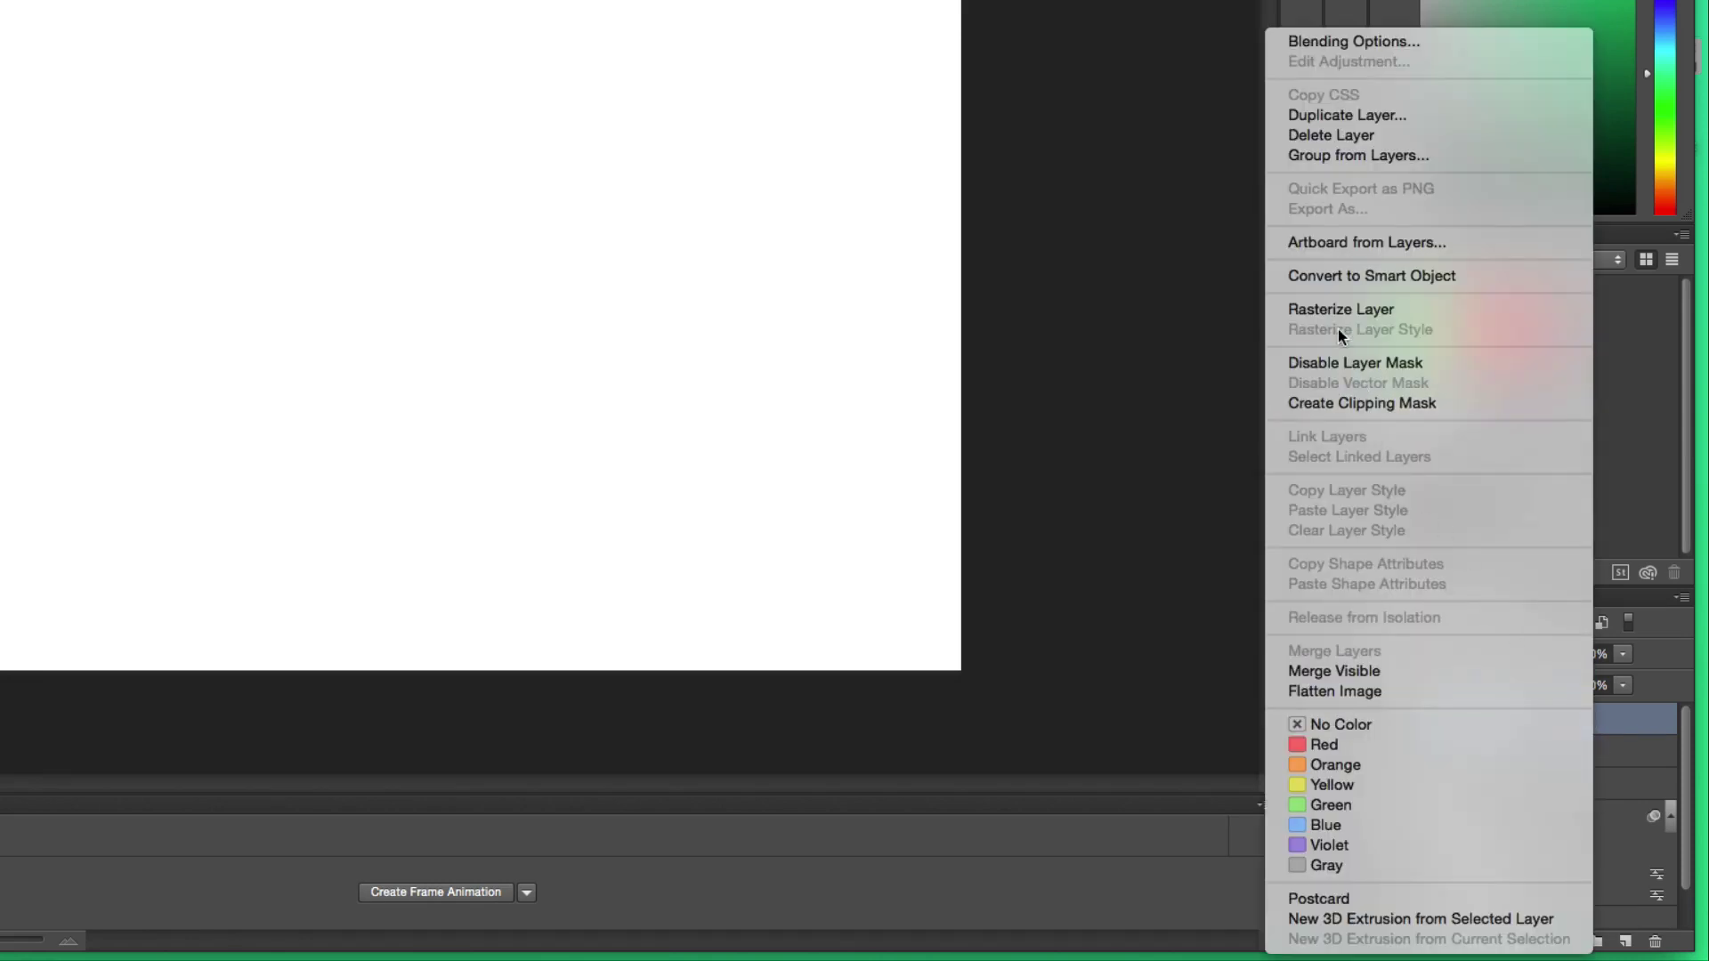
left_click(1384, 276)
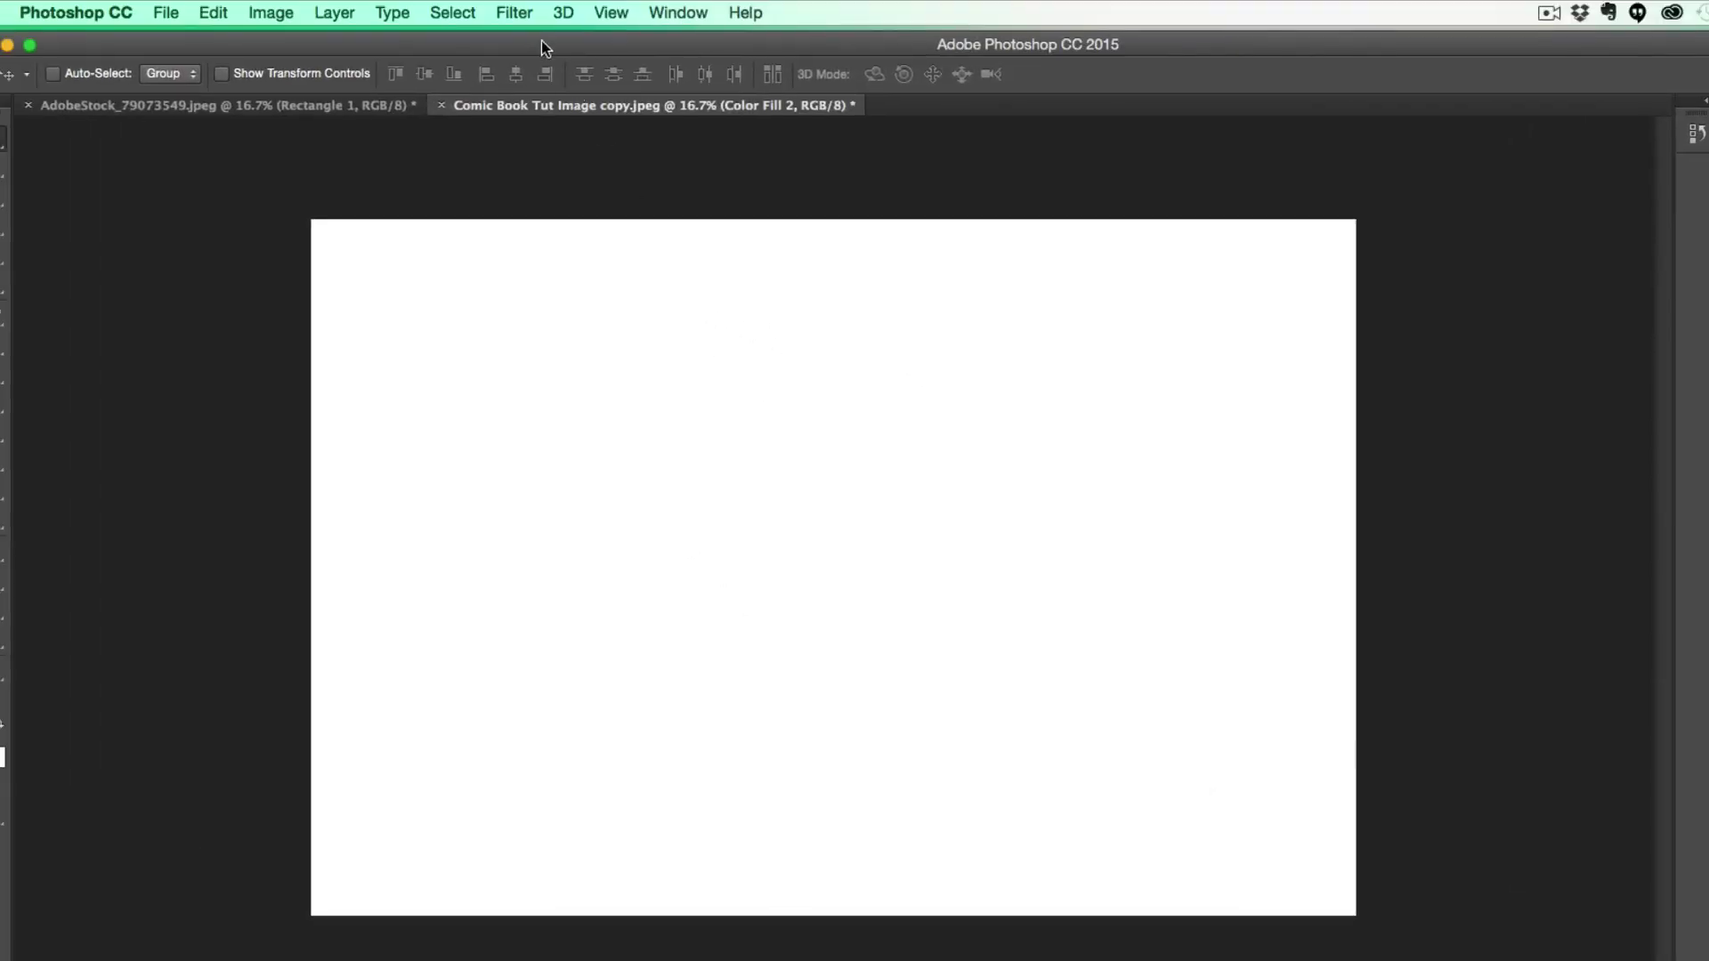
left_click(532, 20)
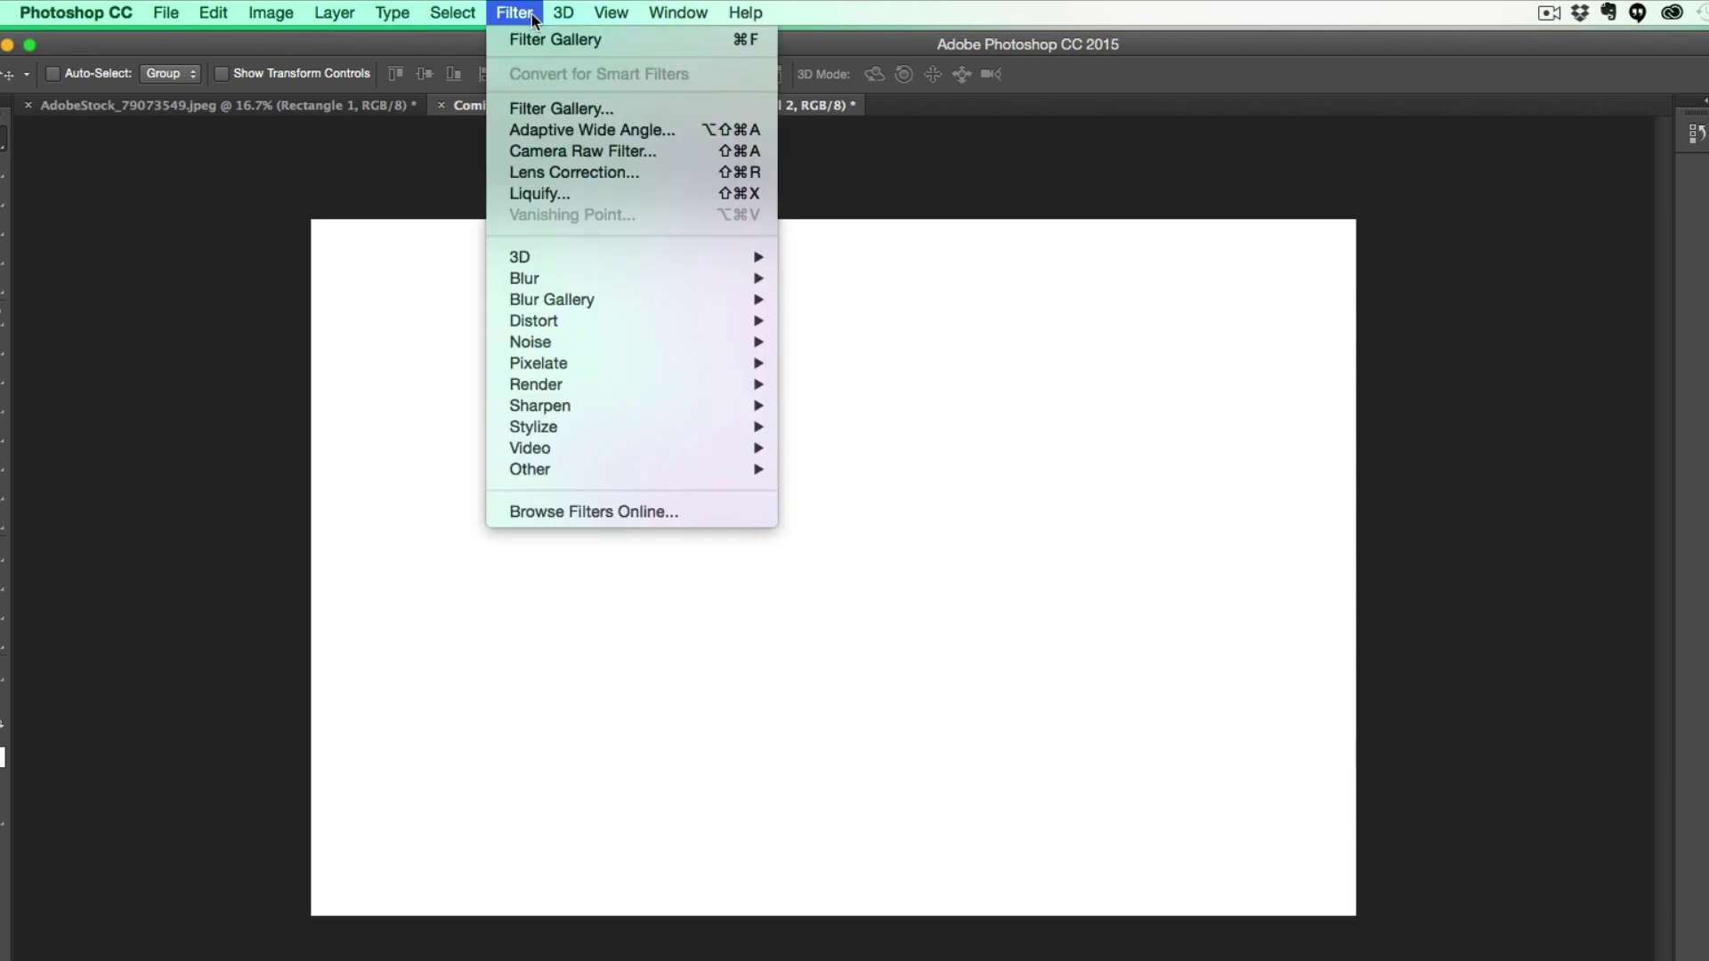
left_click(559, 38)
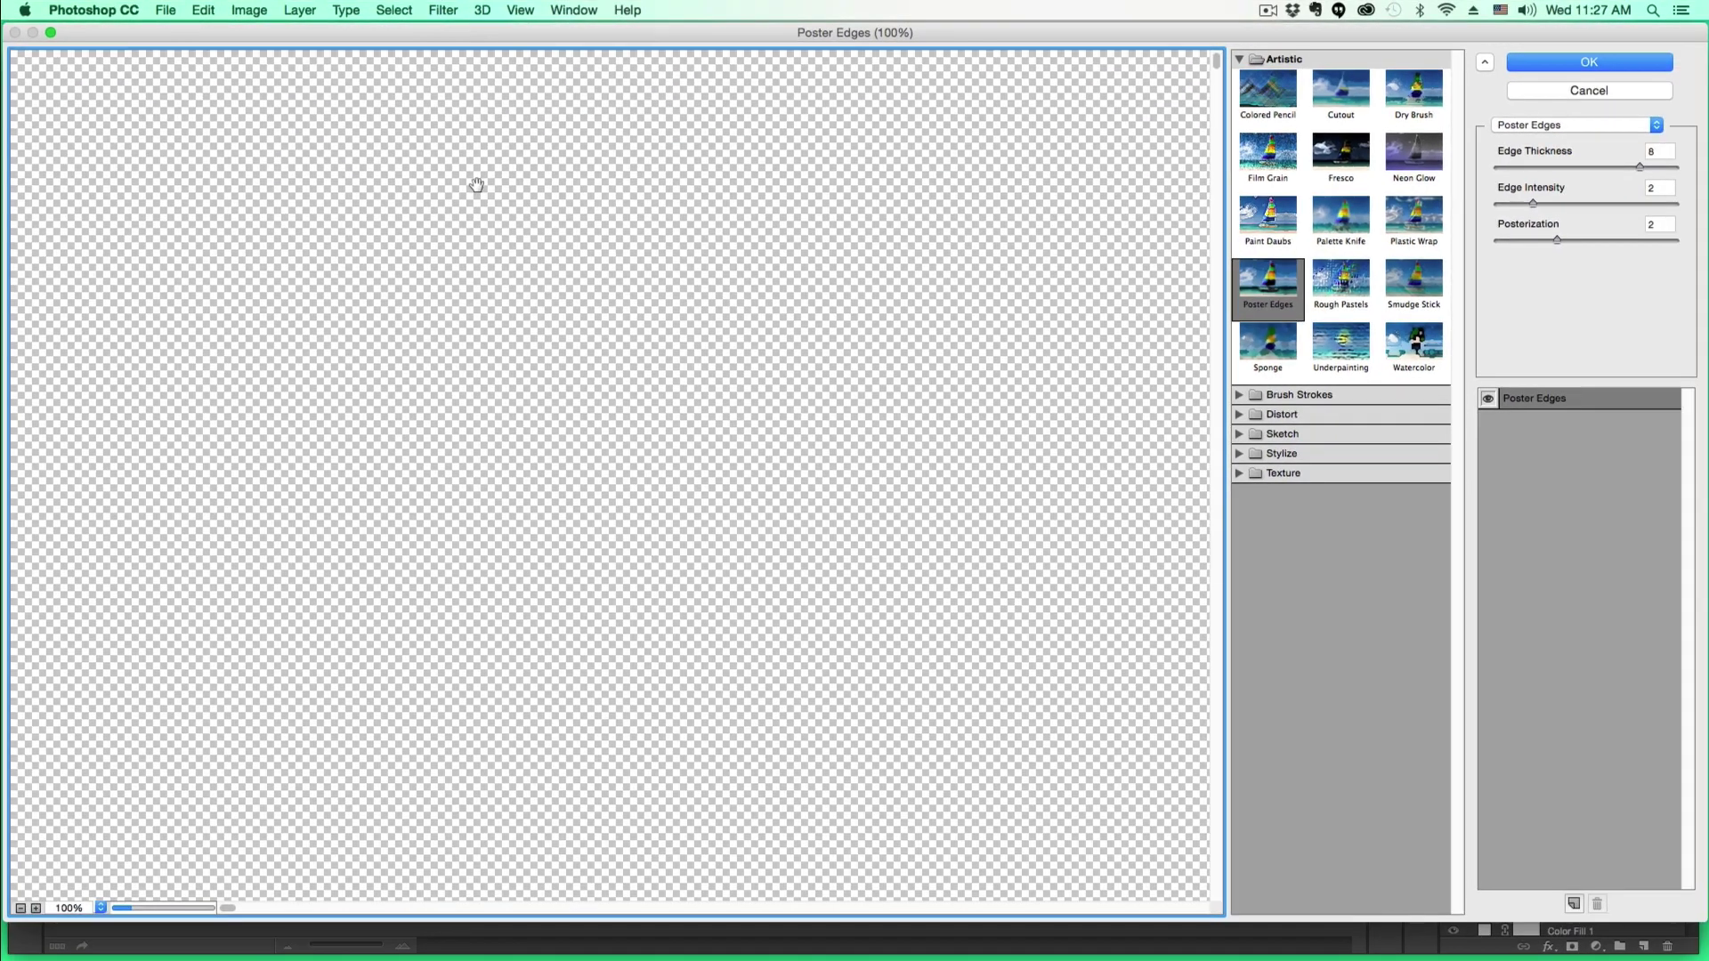
left_click(1239, 434)
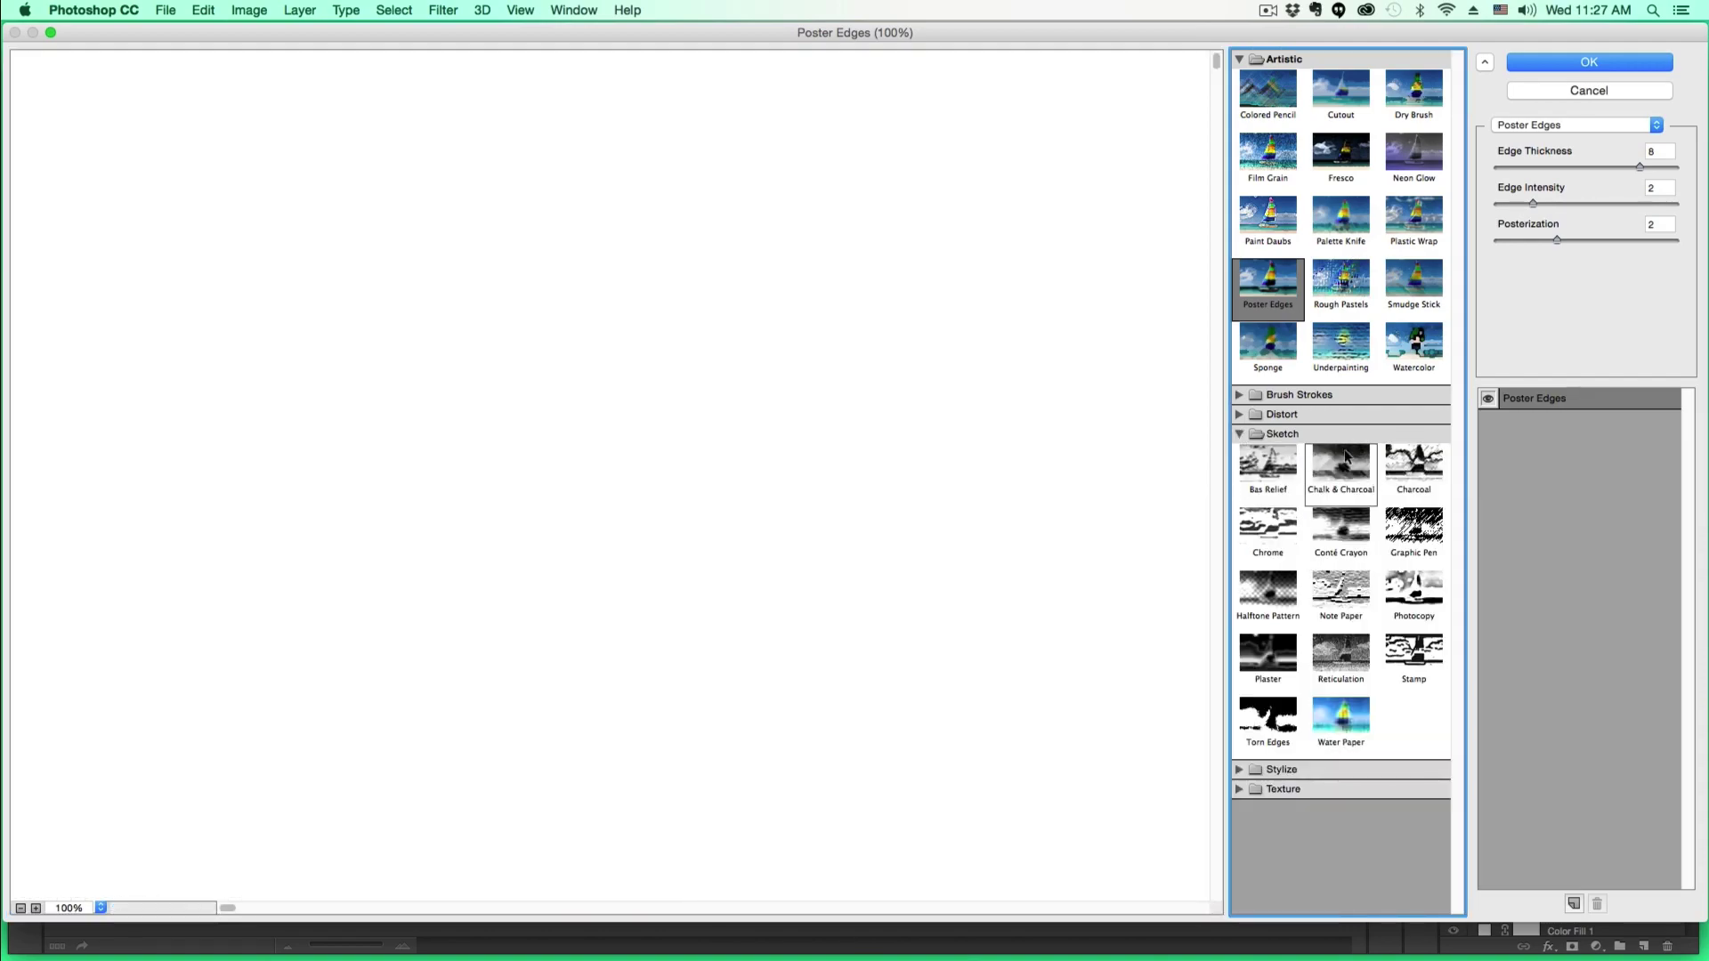
left_click(1337, 592)
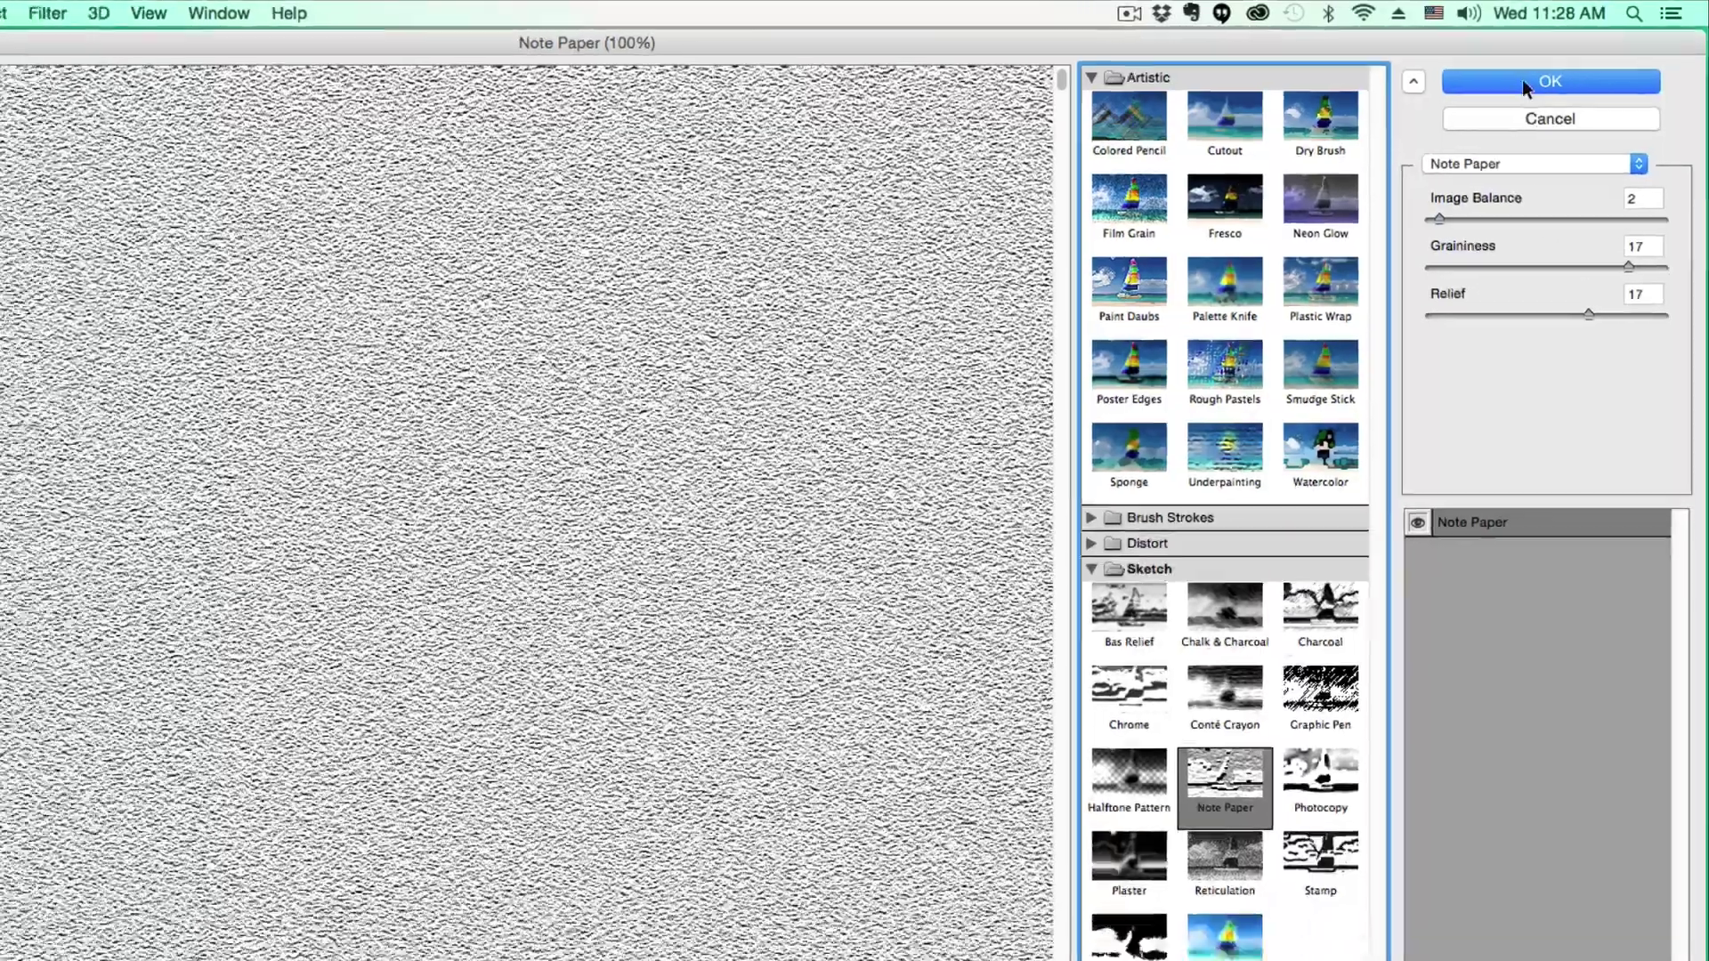
left_click(1529, 86)
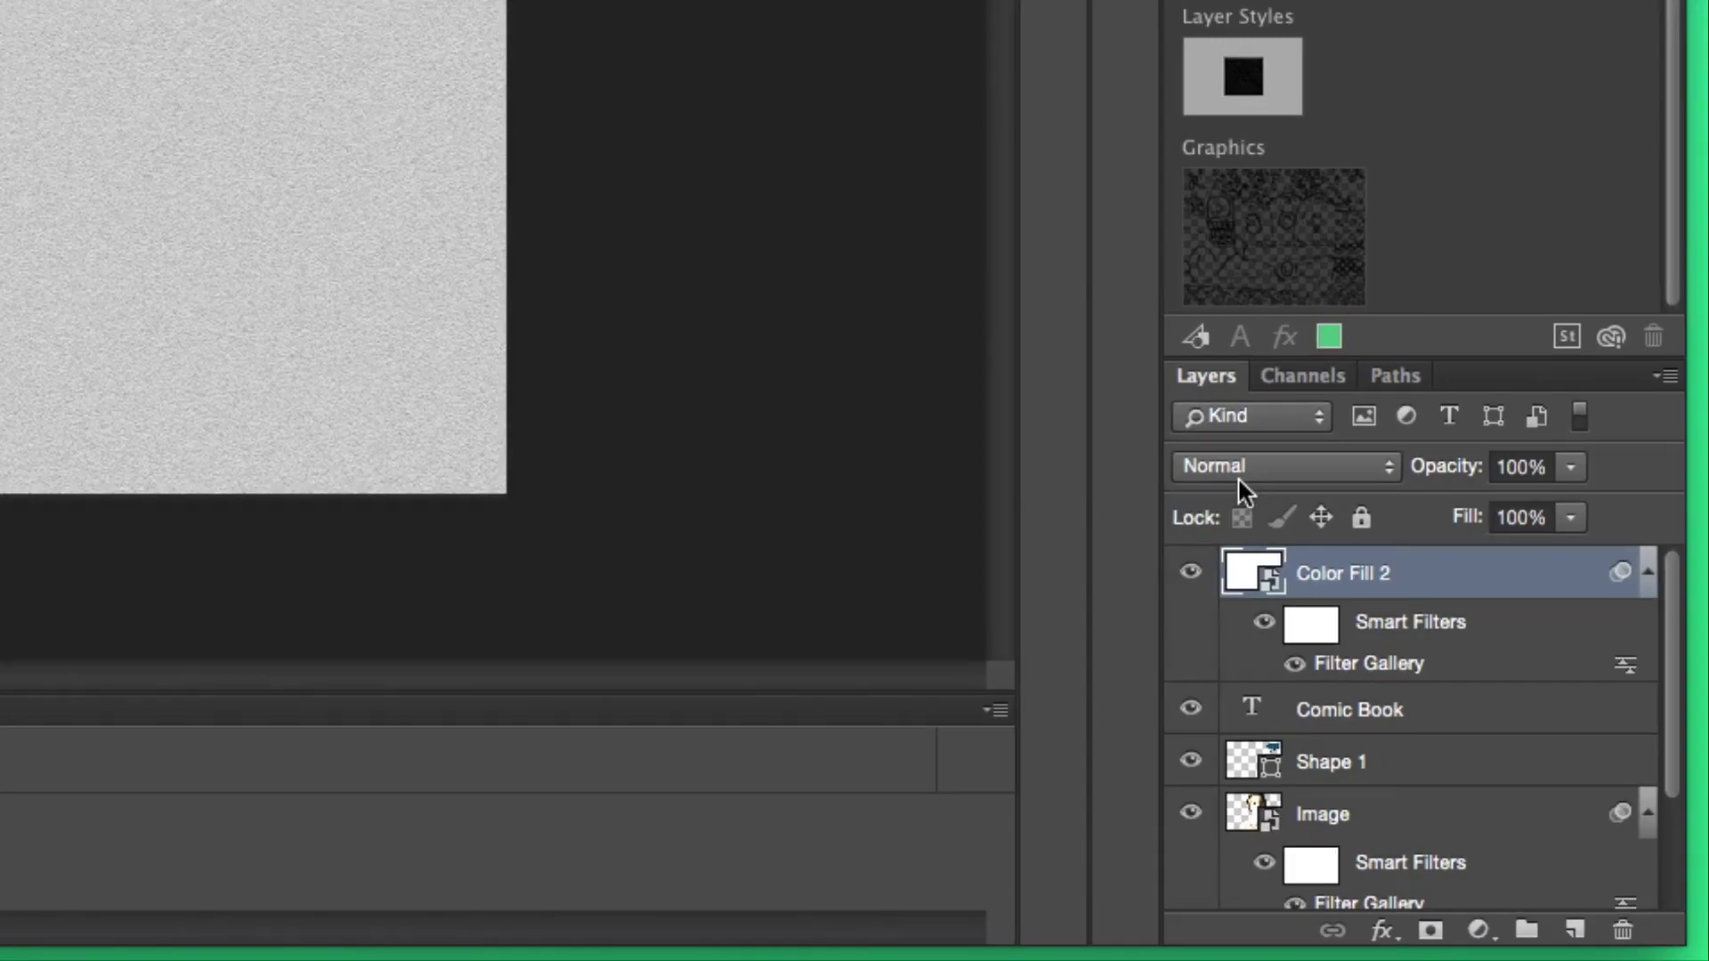
Set the Color Fill 2 layer's blend mode to Multiply and its opacity to 57%
left_click(1474, 721)
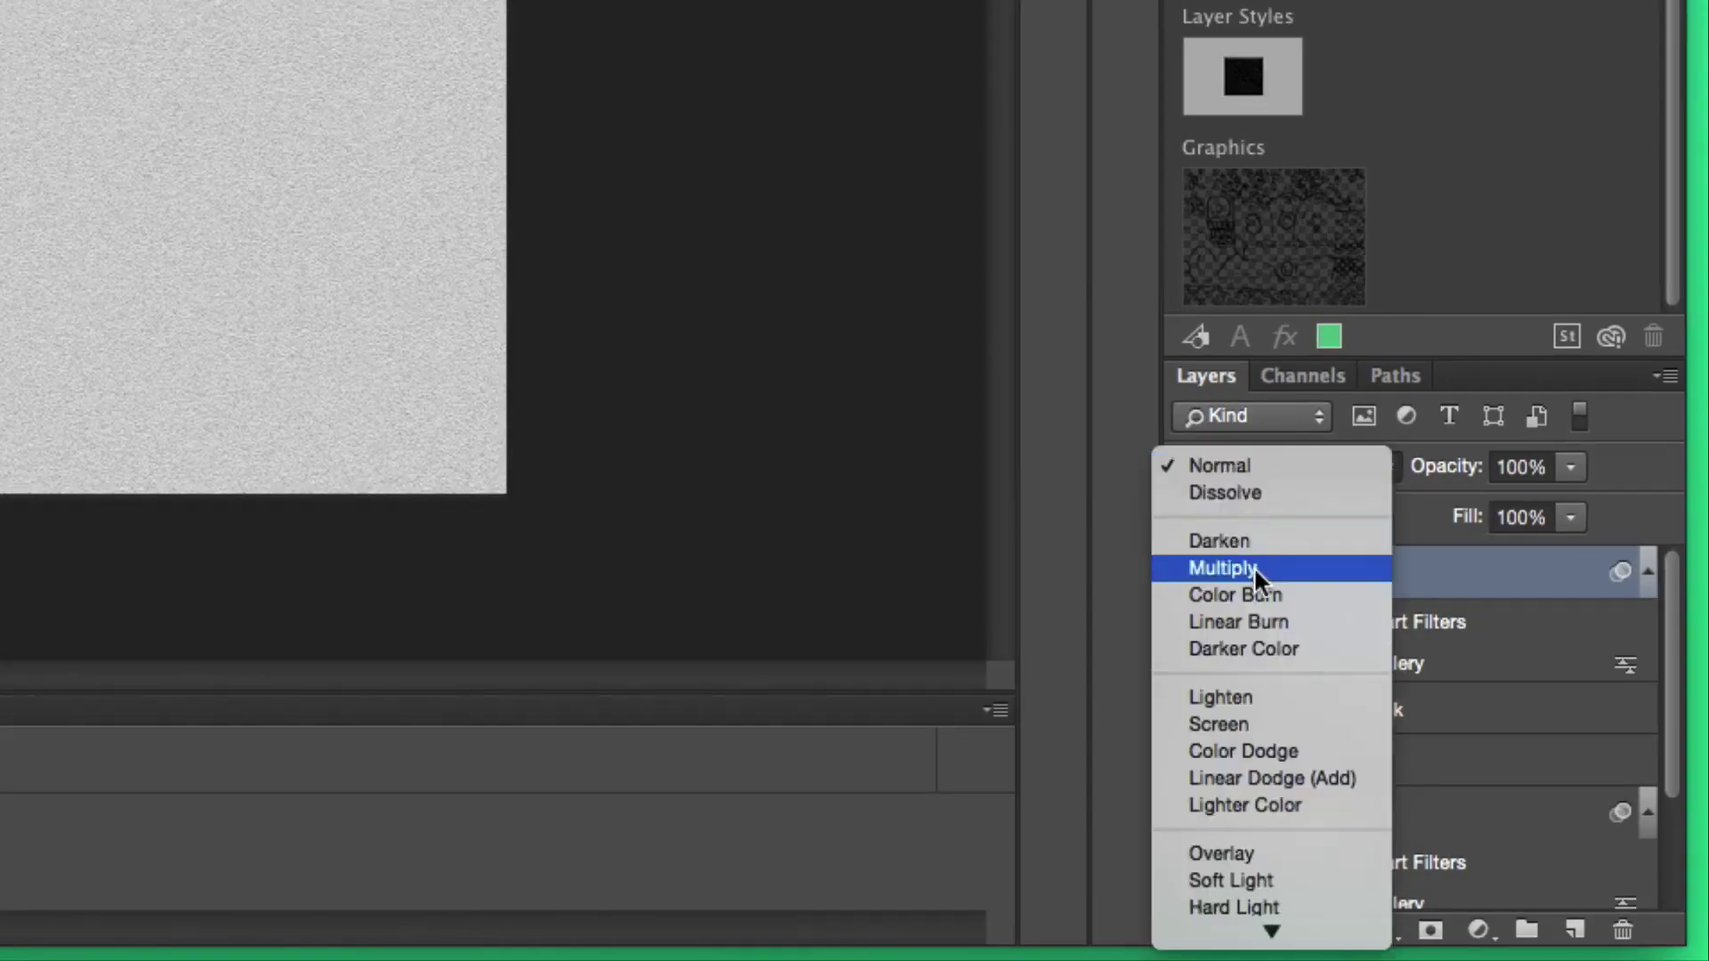
left_click(1254, 566)
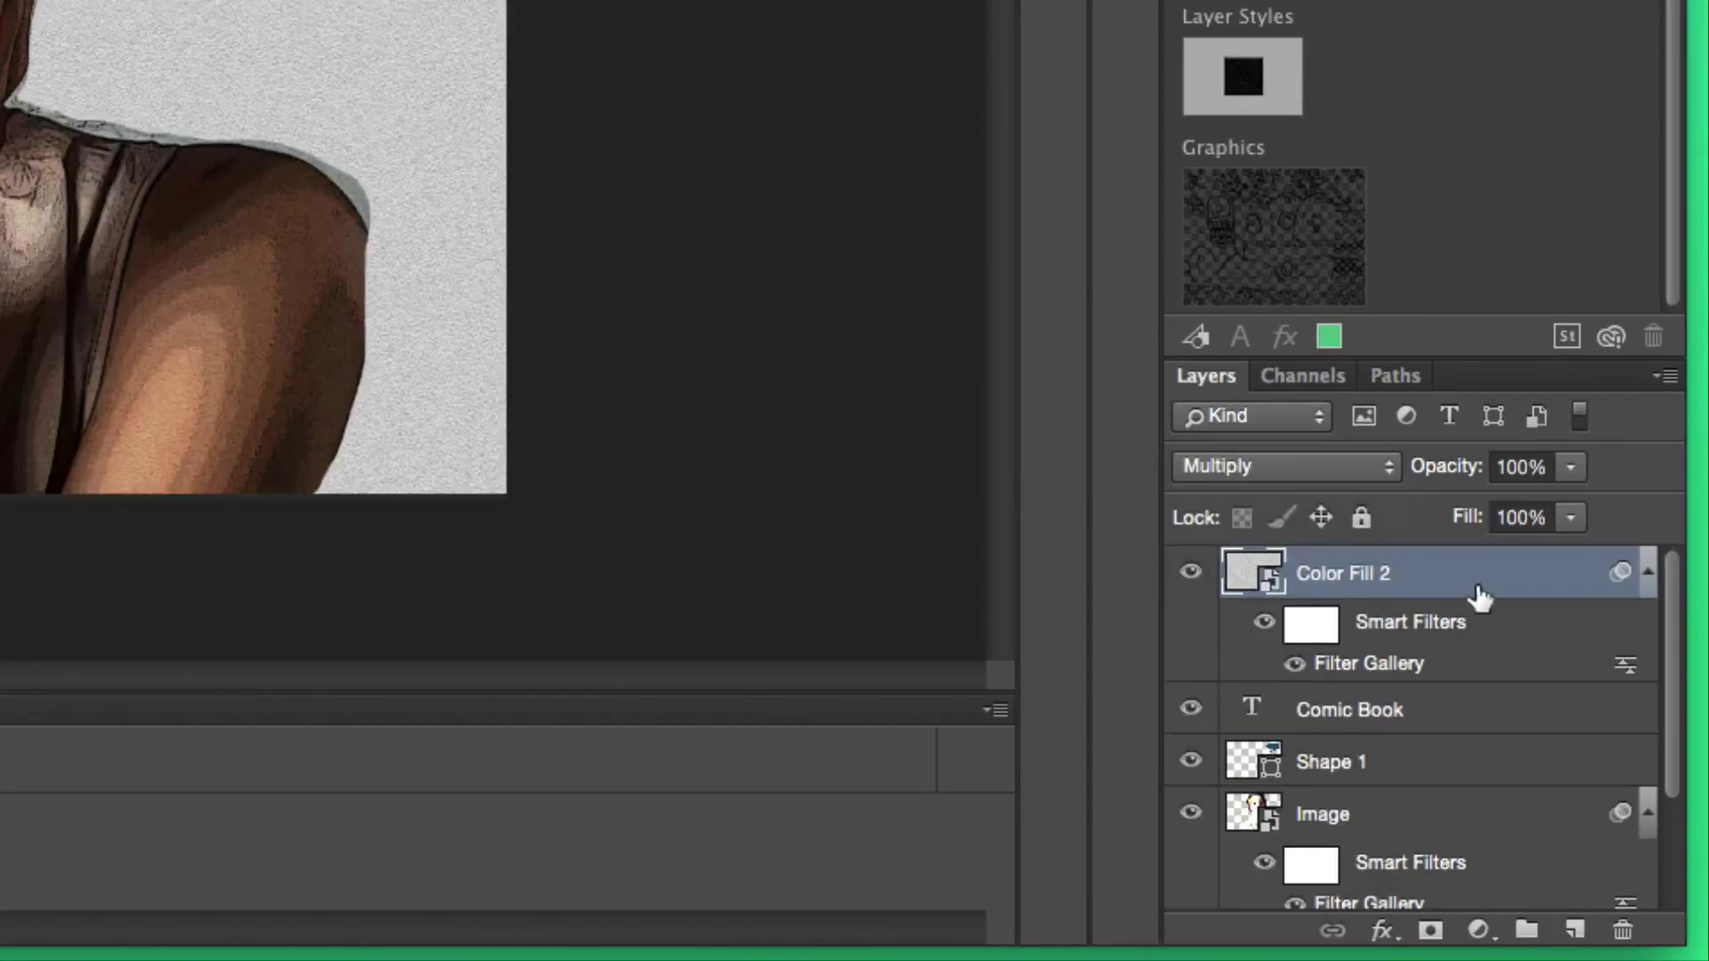
left_click(1571, 467)
left_click_drag(1586, 506, 1545, 513)
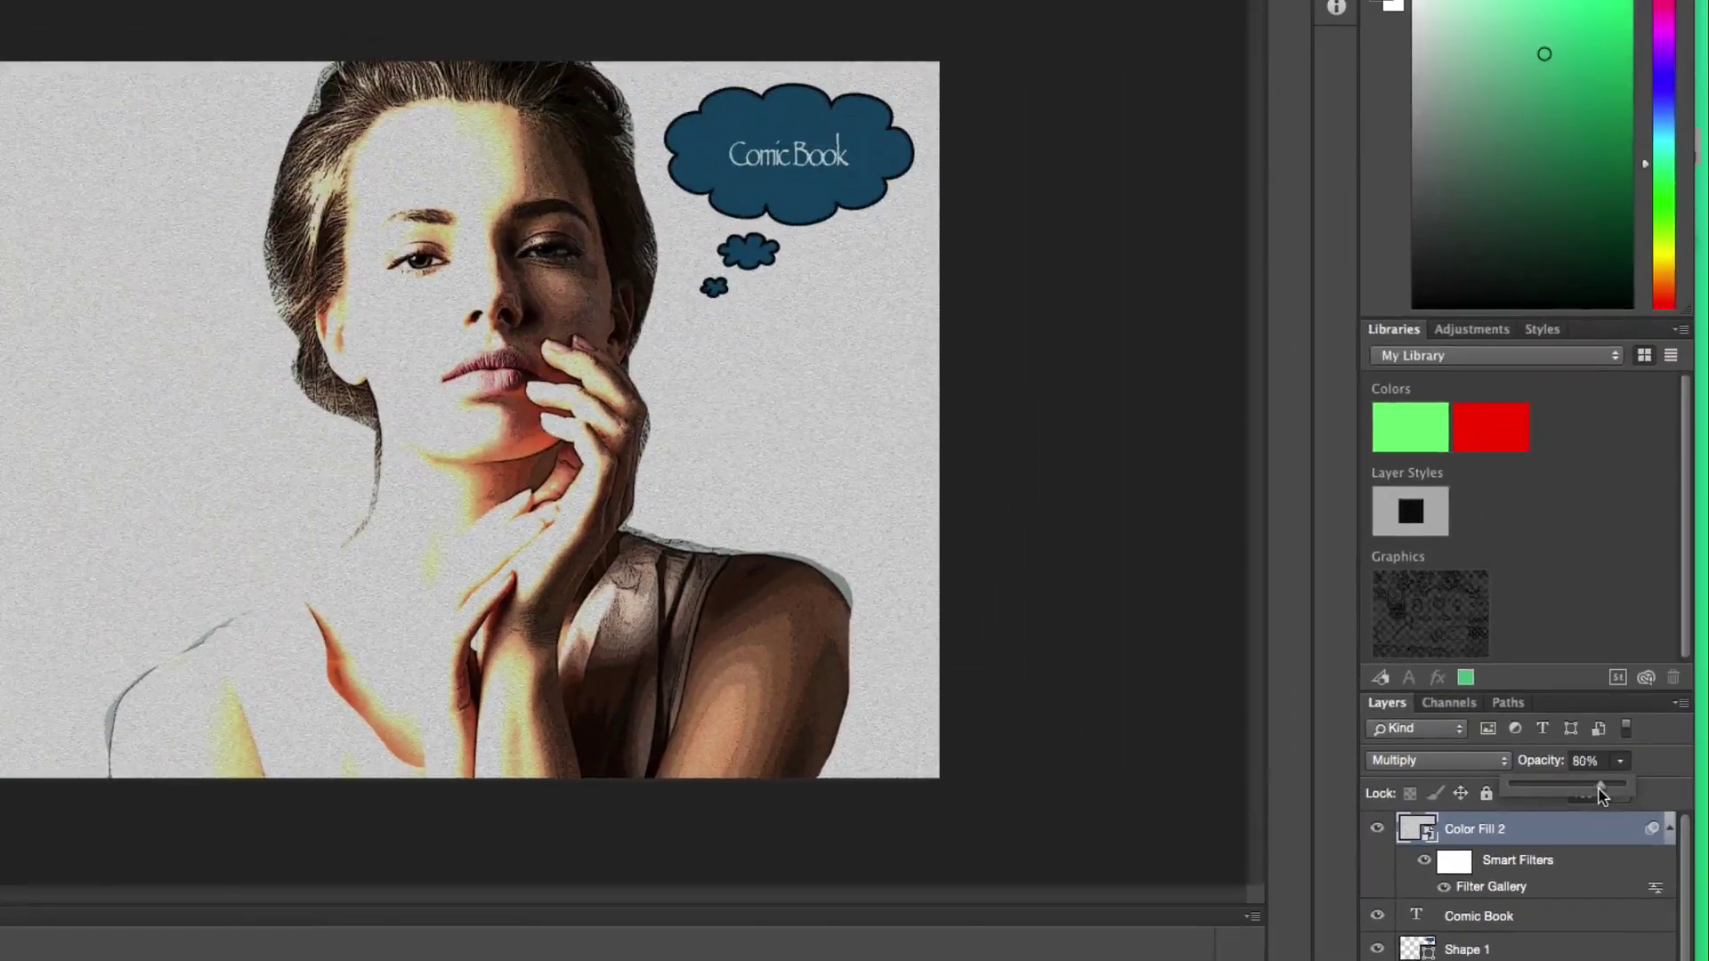
left_click_drag(1589, 795, 1570, 798)
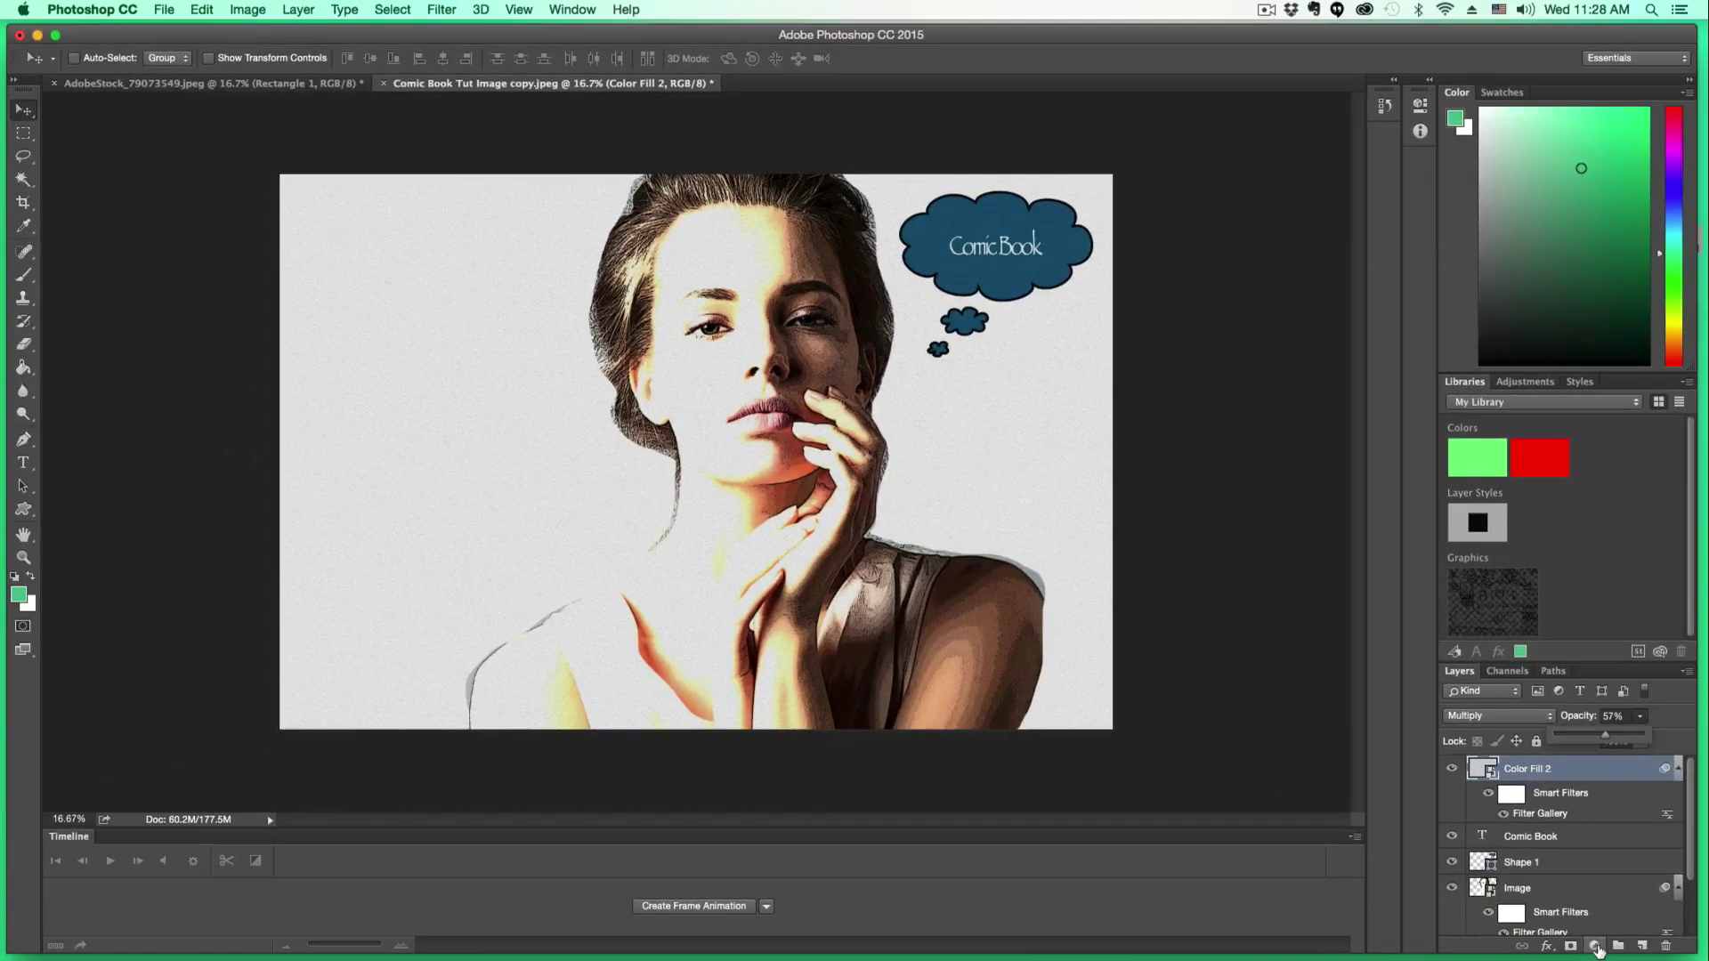
Add a Solid Color fill layer above the Color Fill 2 layer in yellow, hex e1cc16
left_click(1598, 951)
left_click(1607, 914)
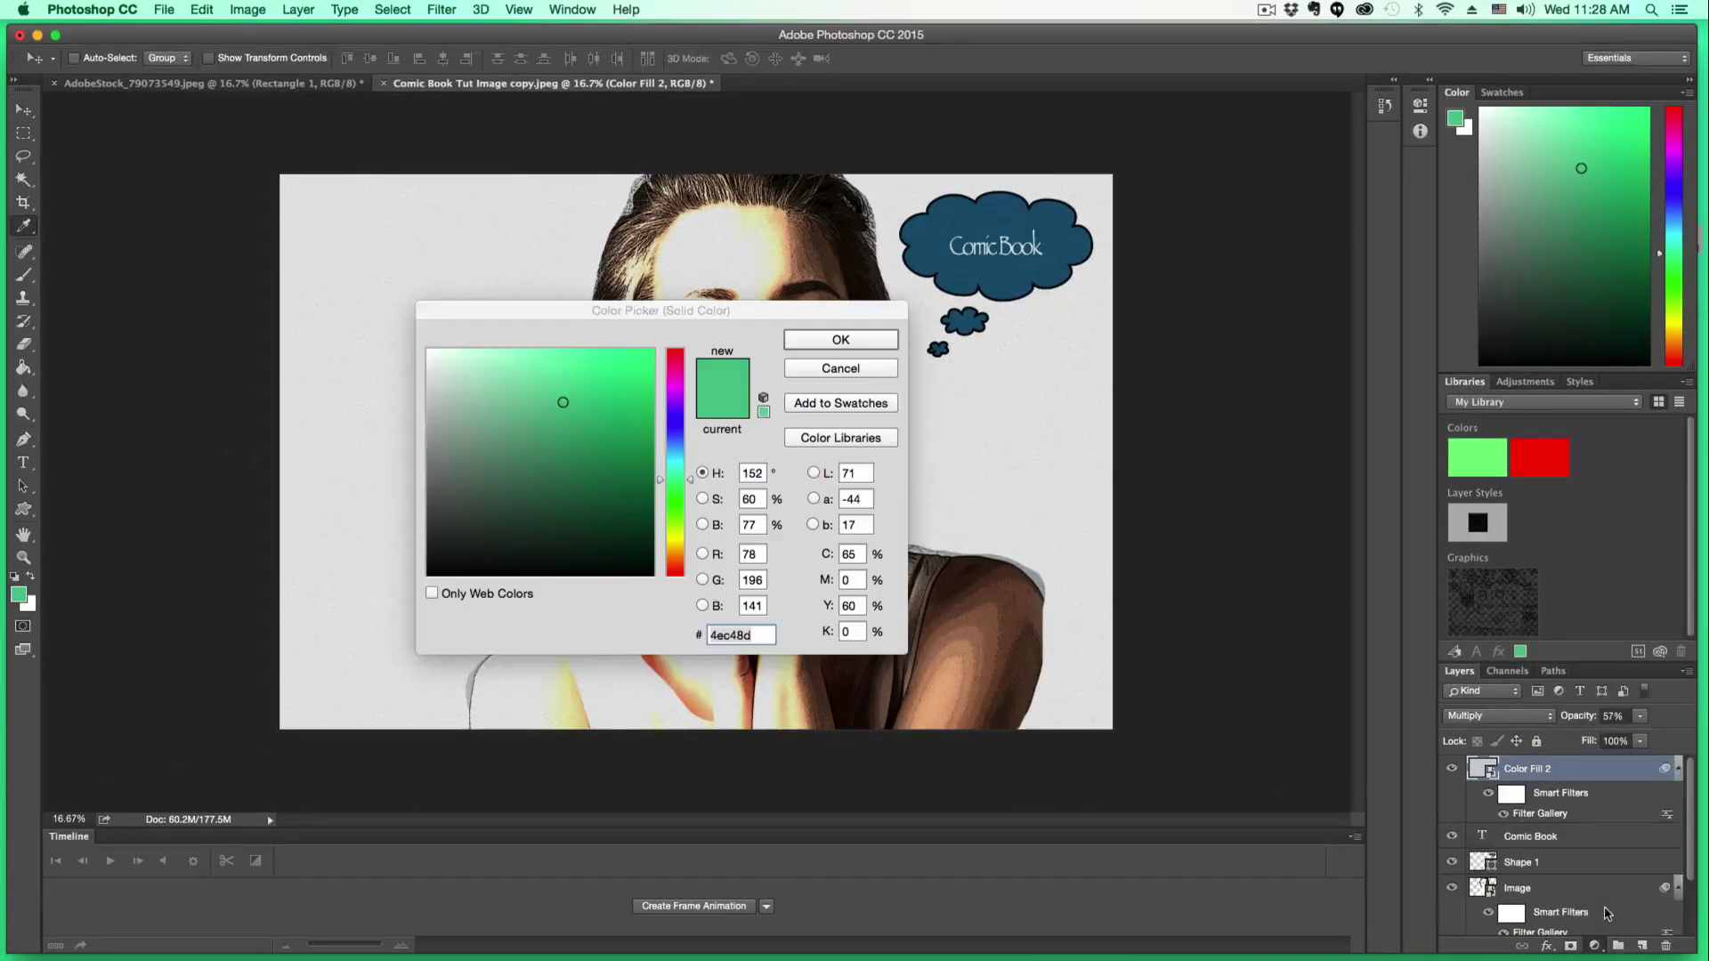
left_click_drag(680, 527, 674, 542)
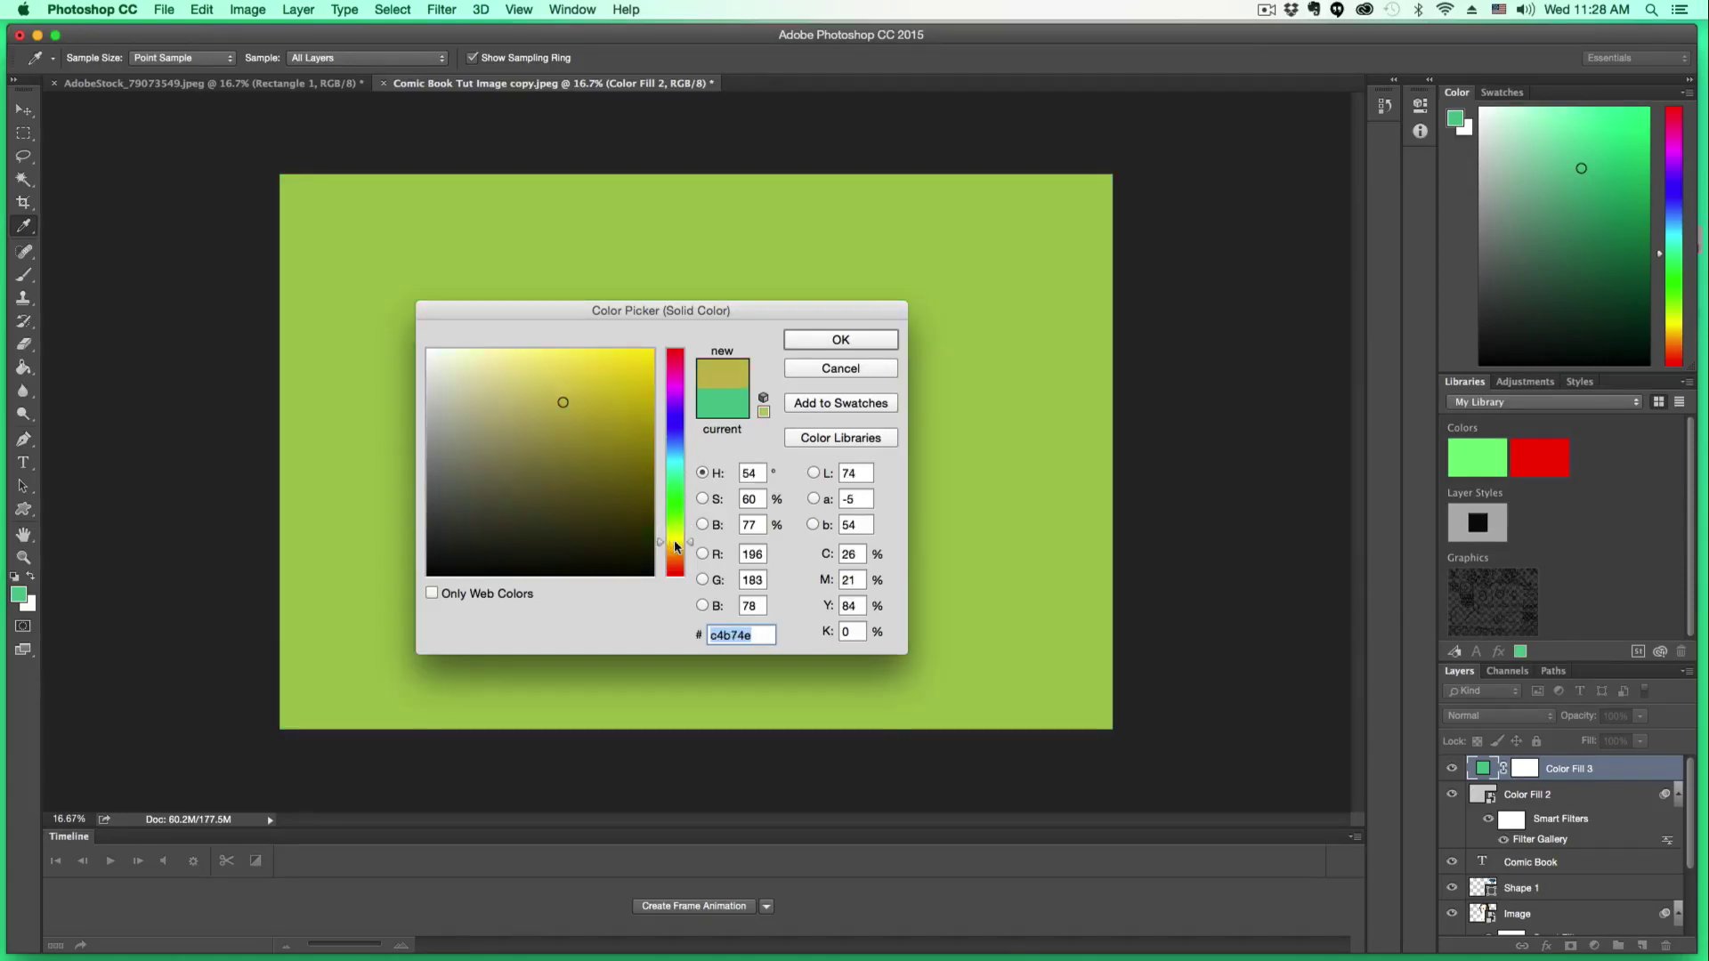
left_click_drag(634, 478, 632, 376)
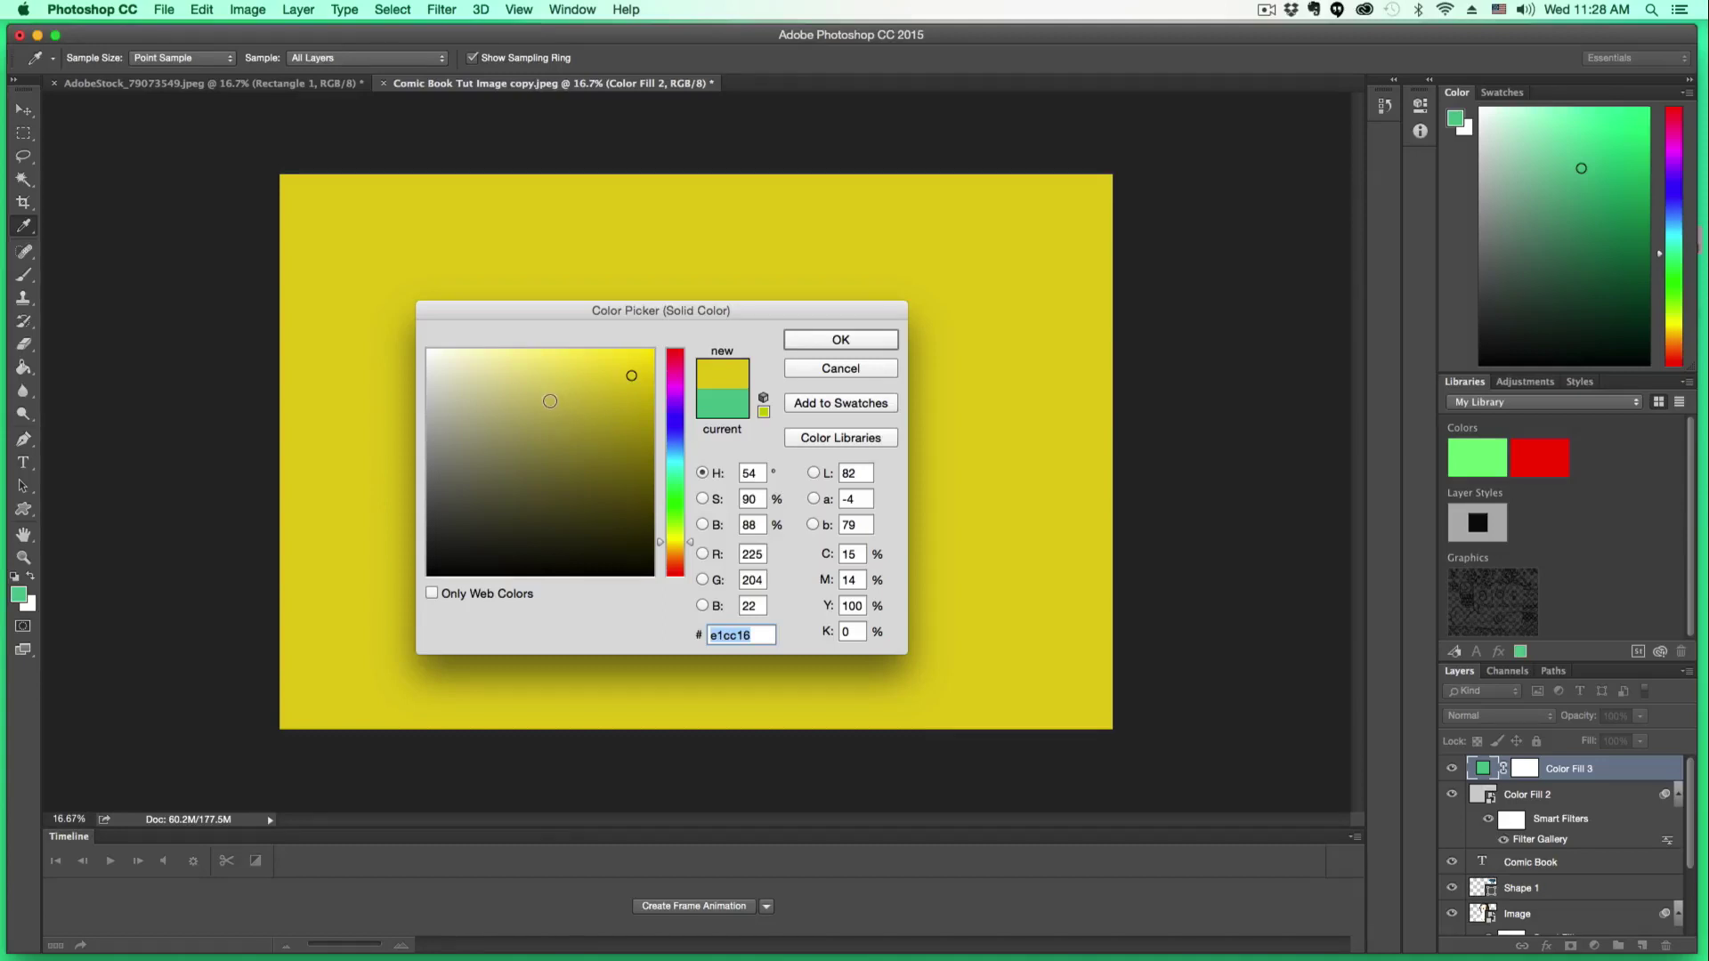
left_click(833, 339)
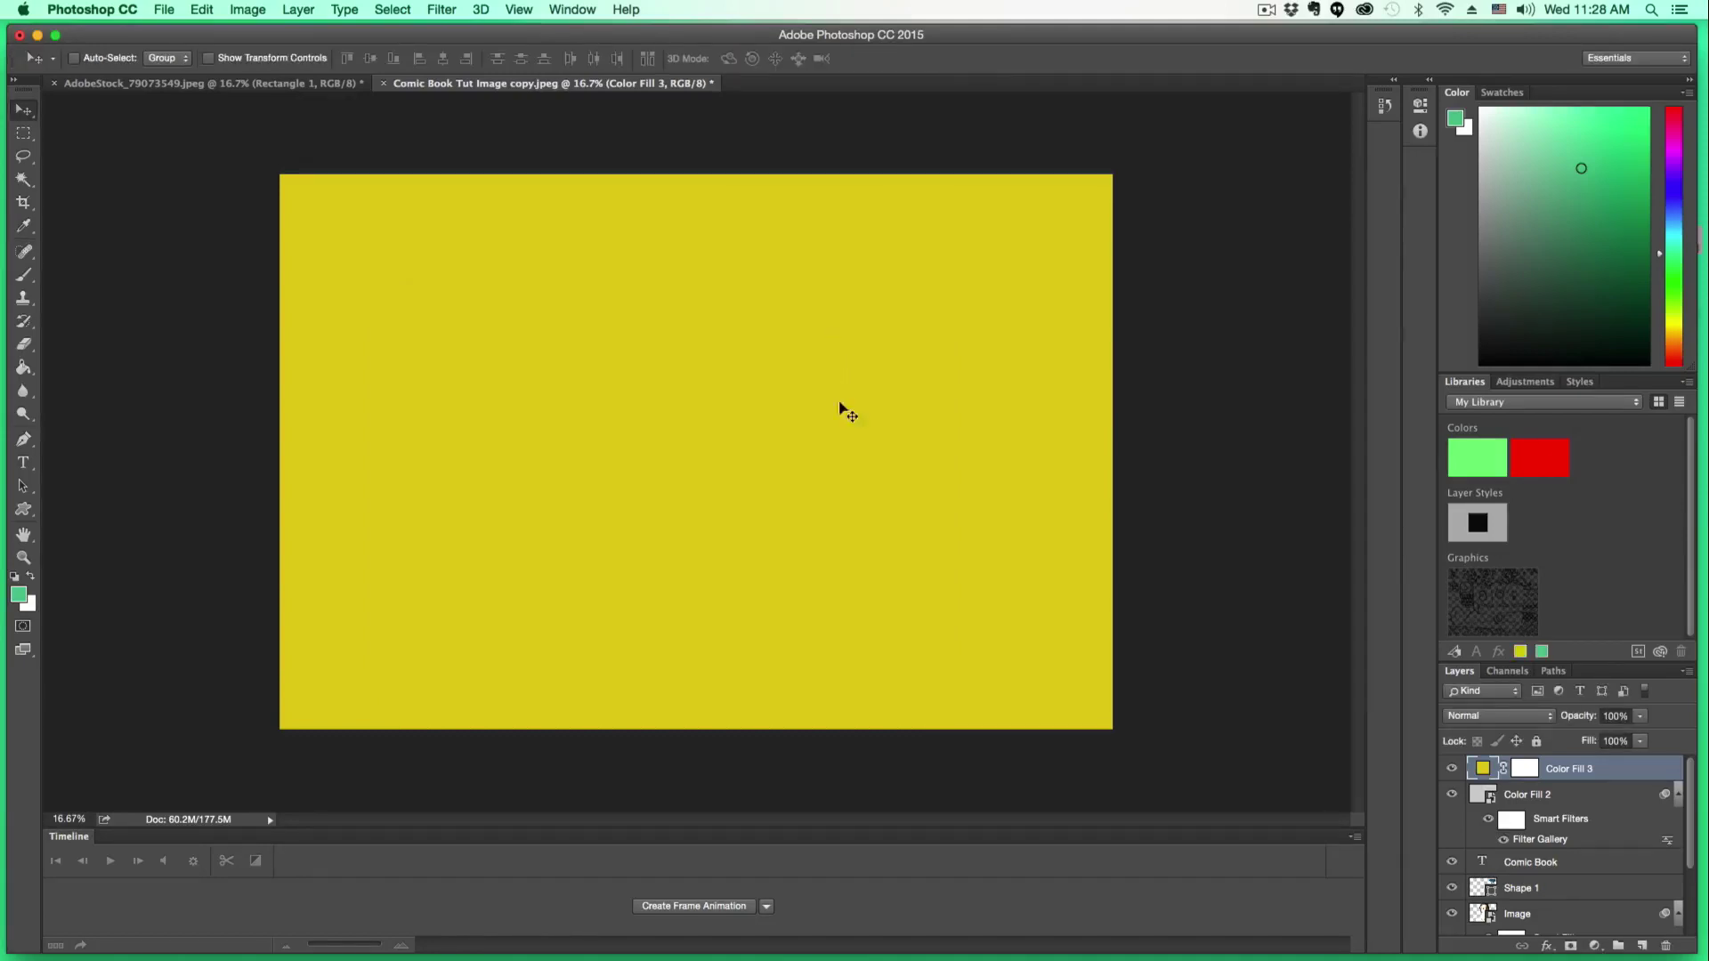
Set the yellow fill layer's blend mode to Multiply and its opacity to 18%
left_click(1504, 717)
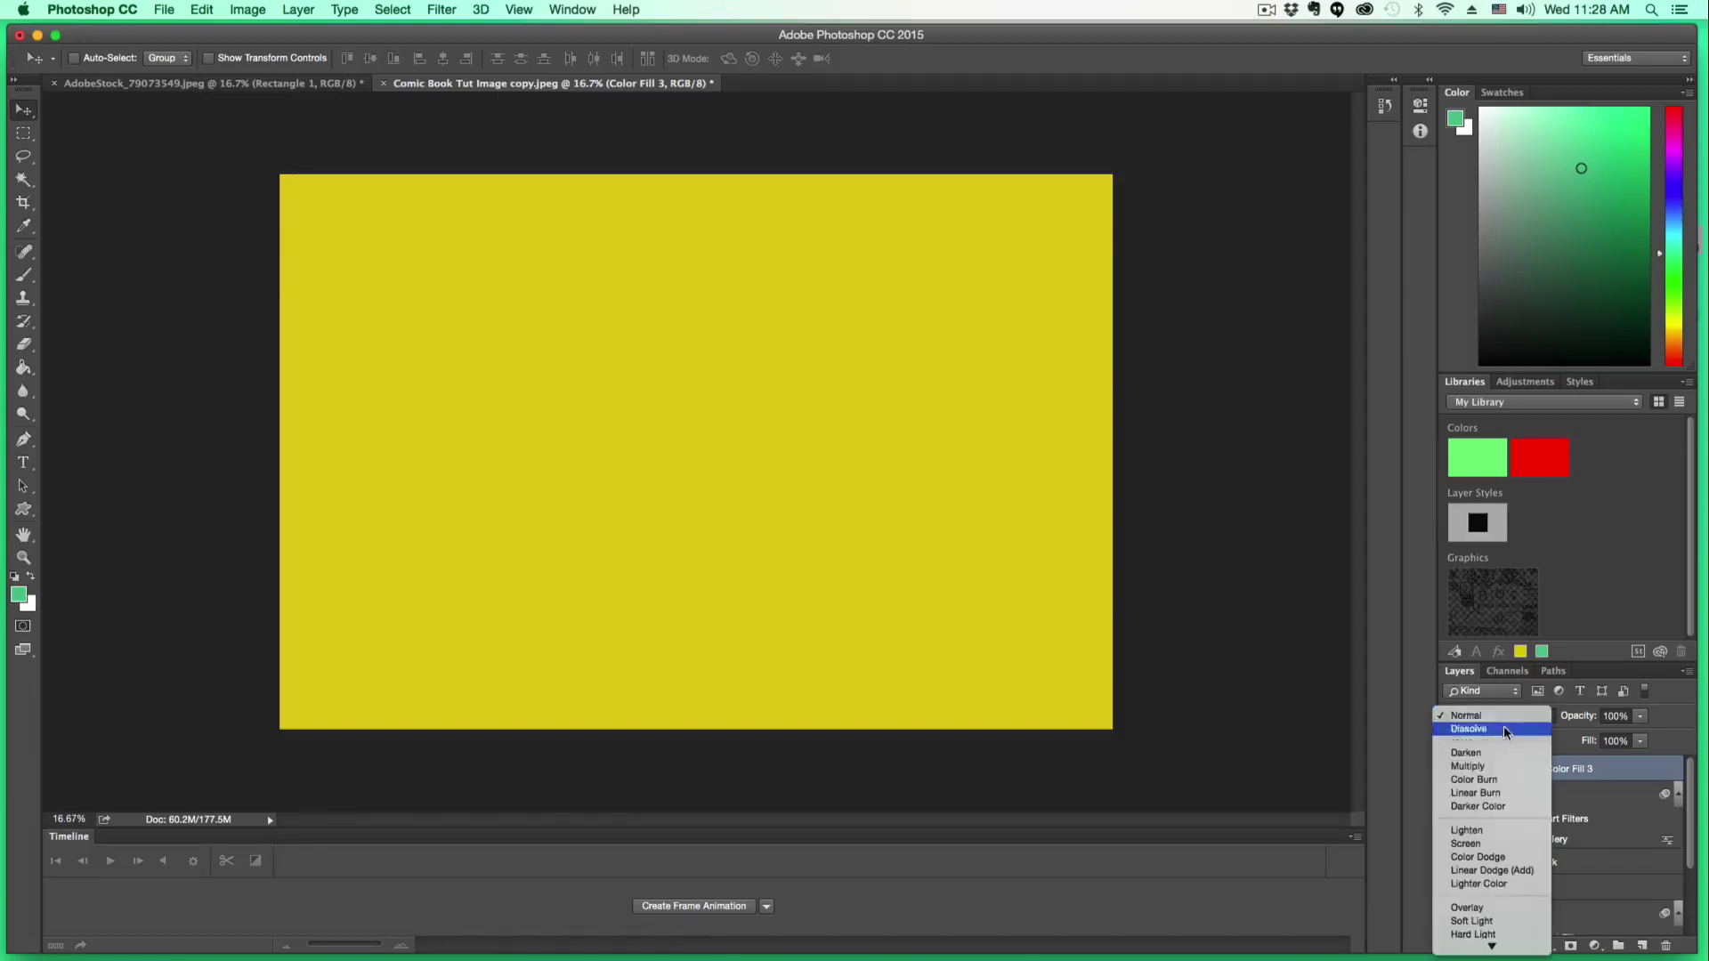
left_click(1492, 764)
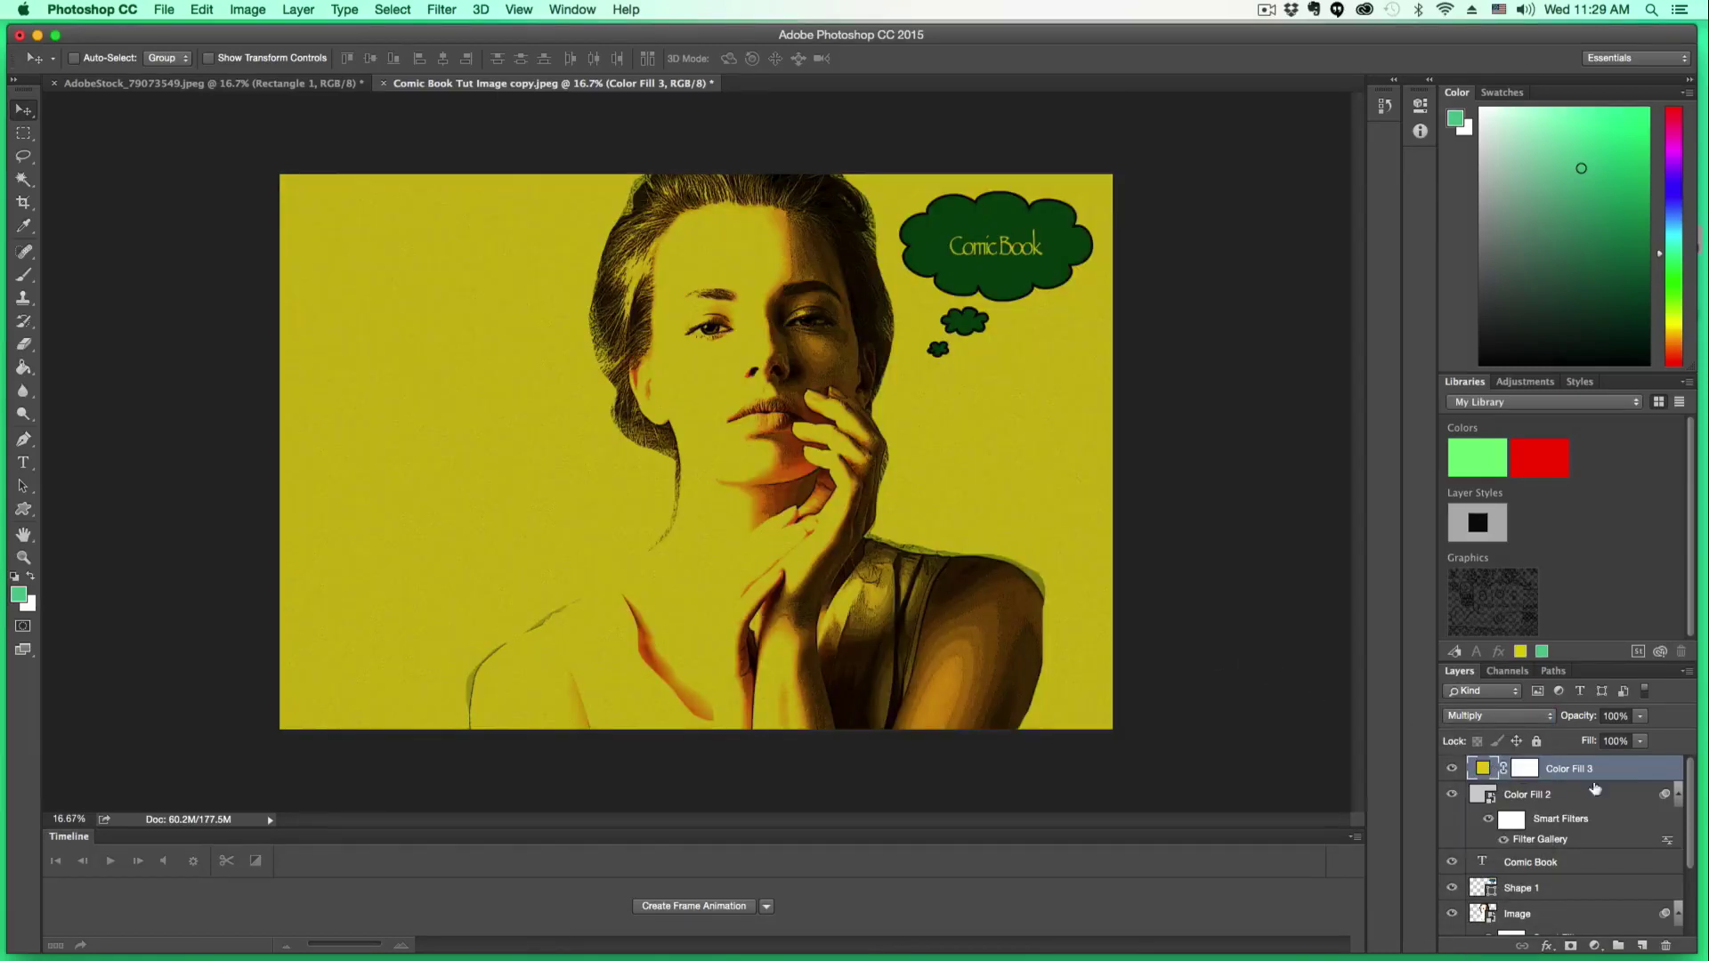
left_click(1640, 716)
left_click_drag(1642, 734, 1568, 743)
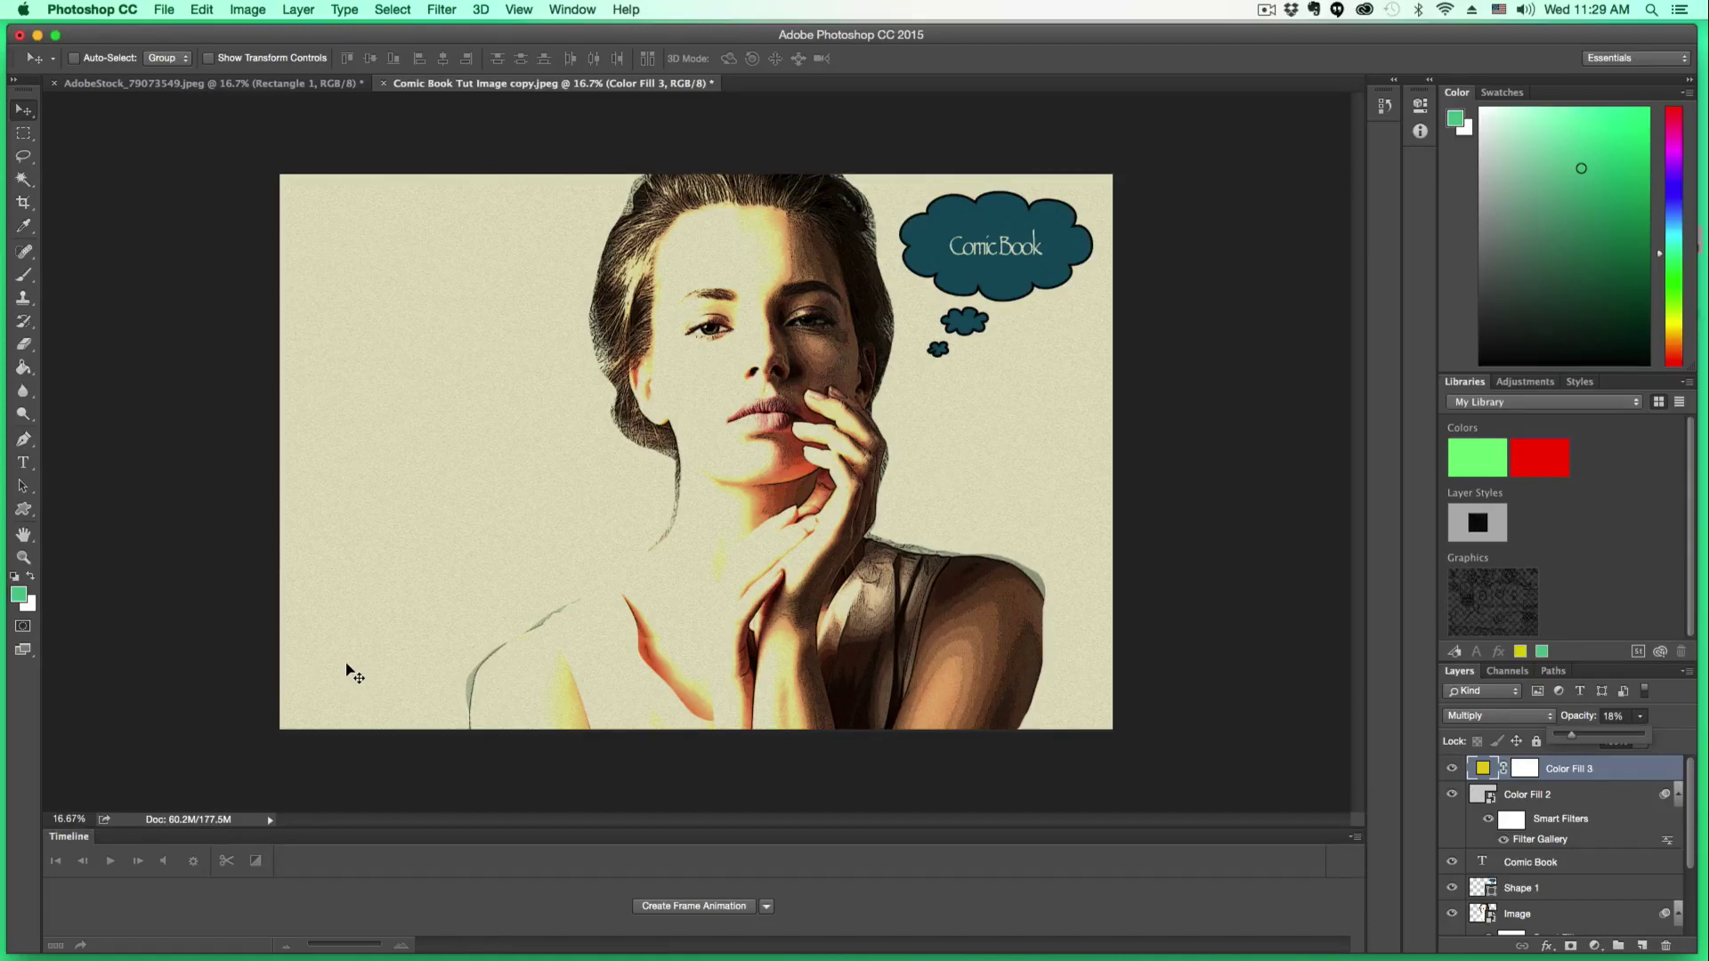
Draw a rectangle shape without fill around the whole image, about 5622 by 3744 px, as a border
left_click(24, 512)
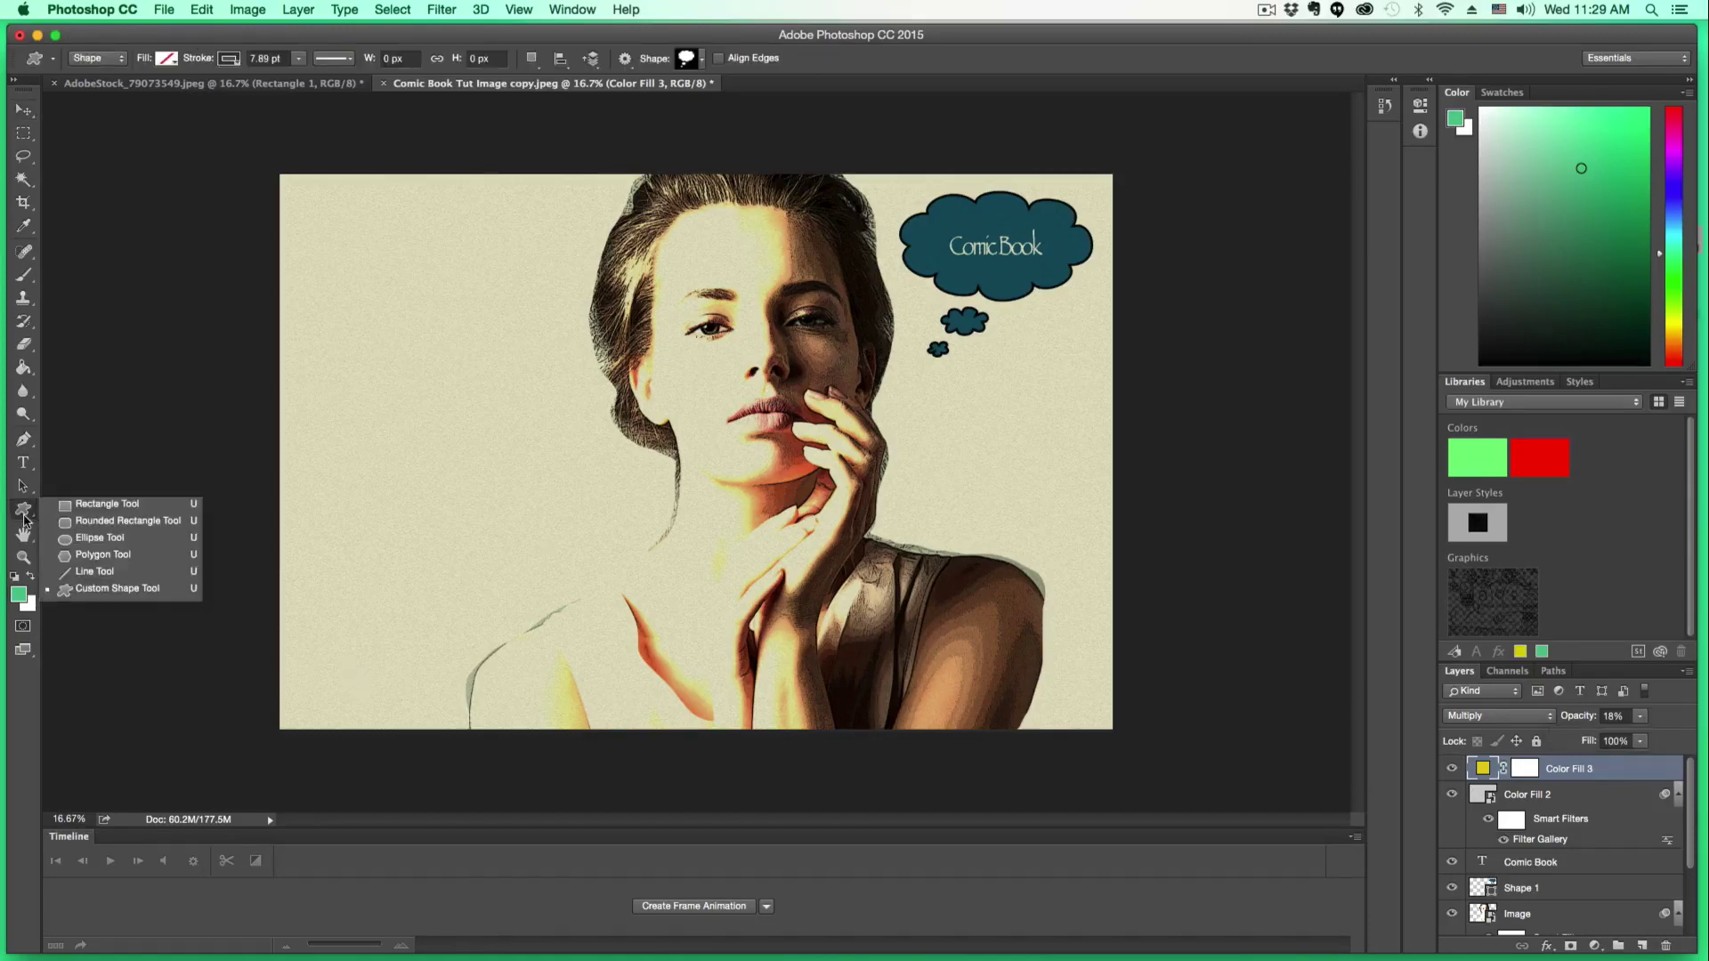
left_click(95, 509)
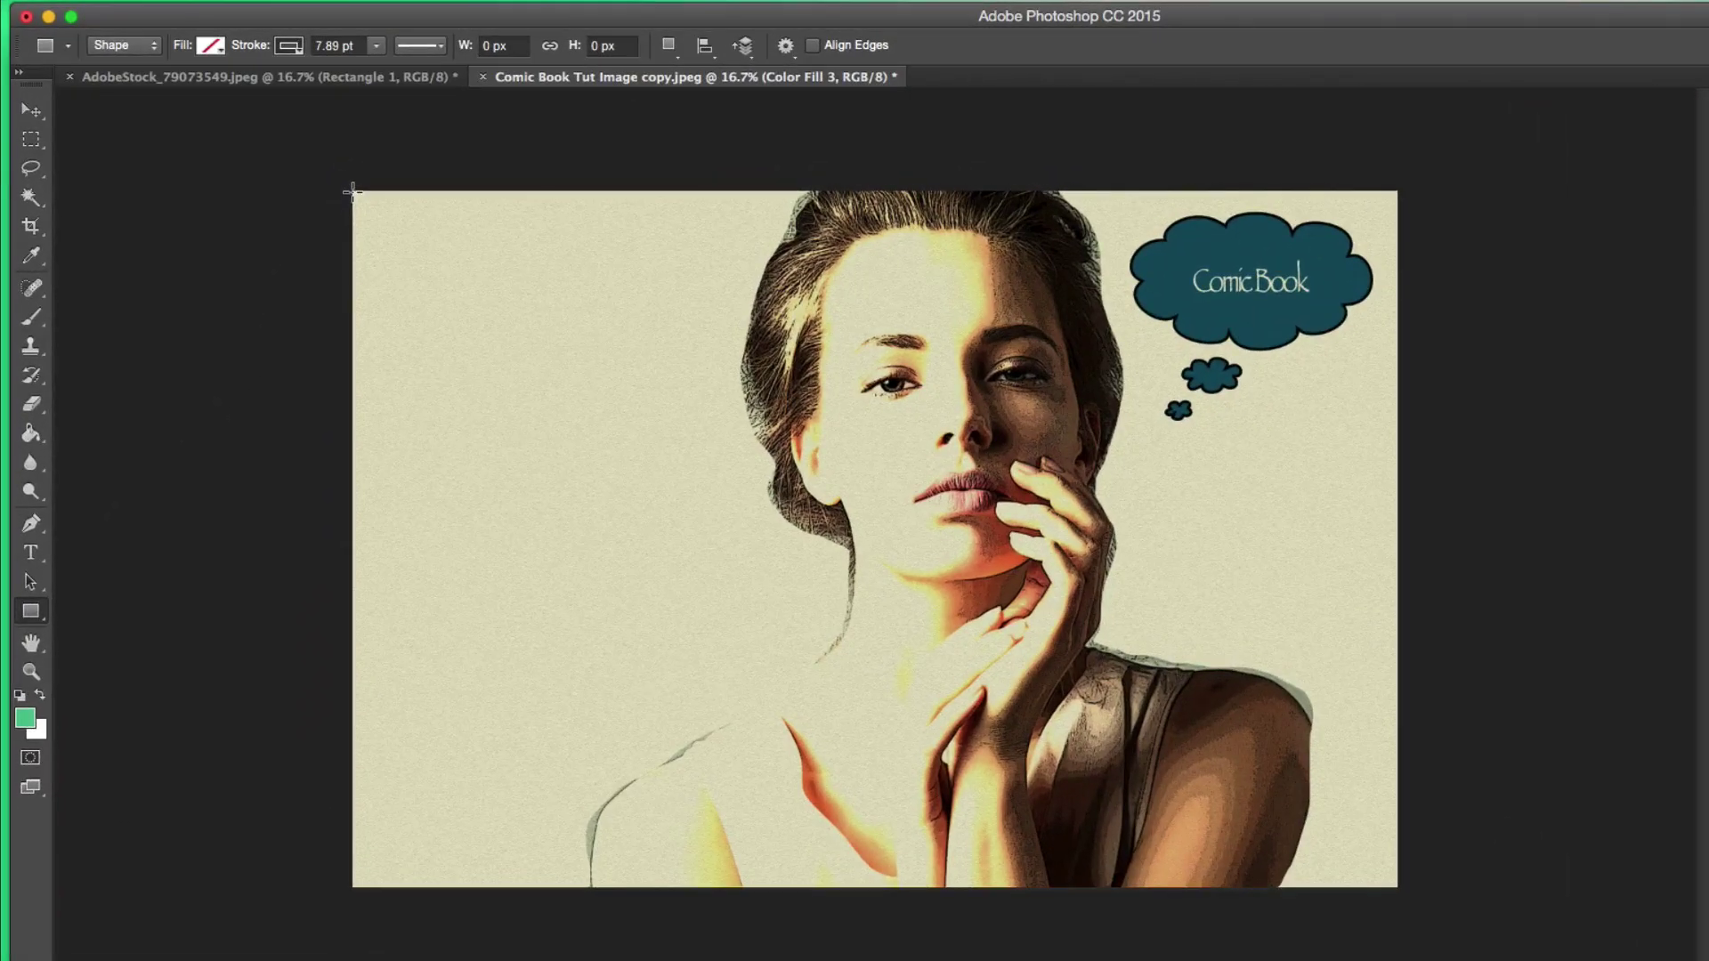
left_click_drag(353, 190, 500, 412)
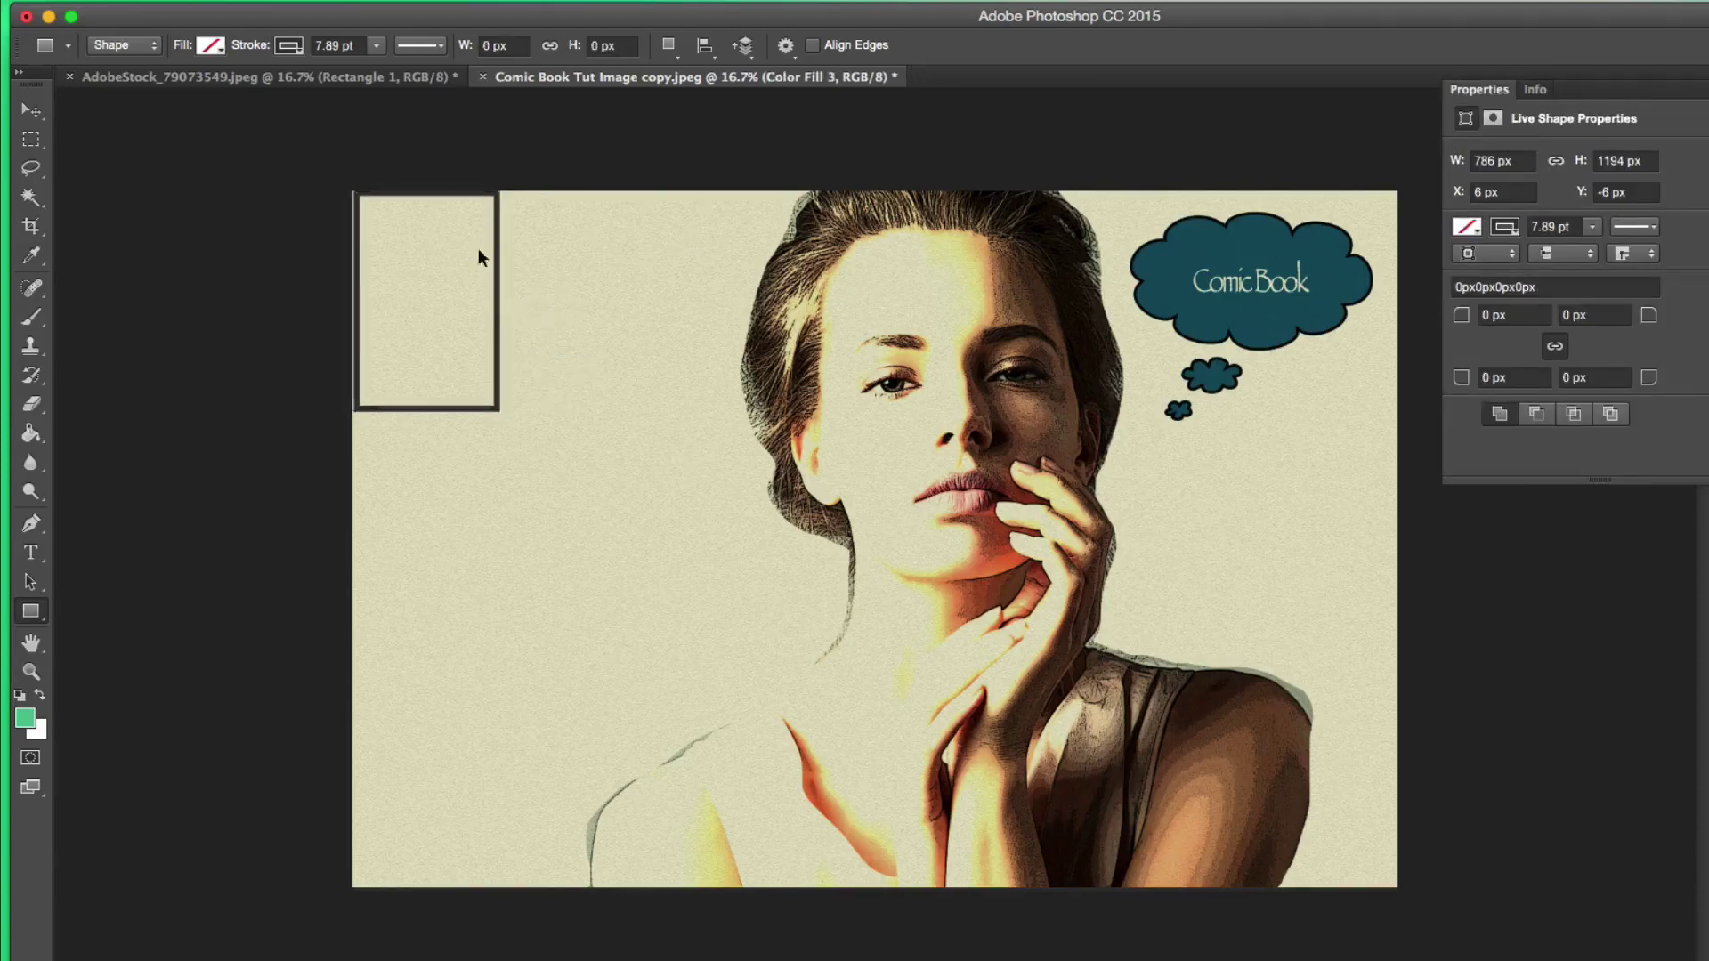
key("super+z")
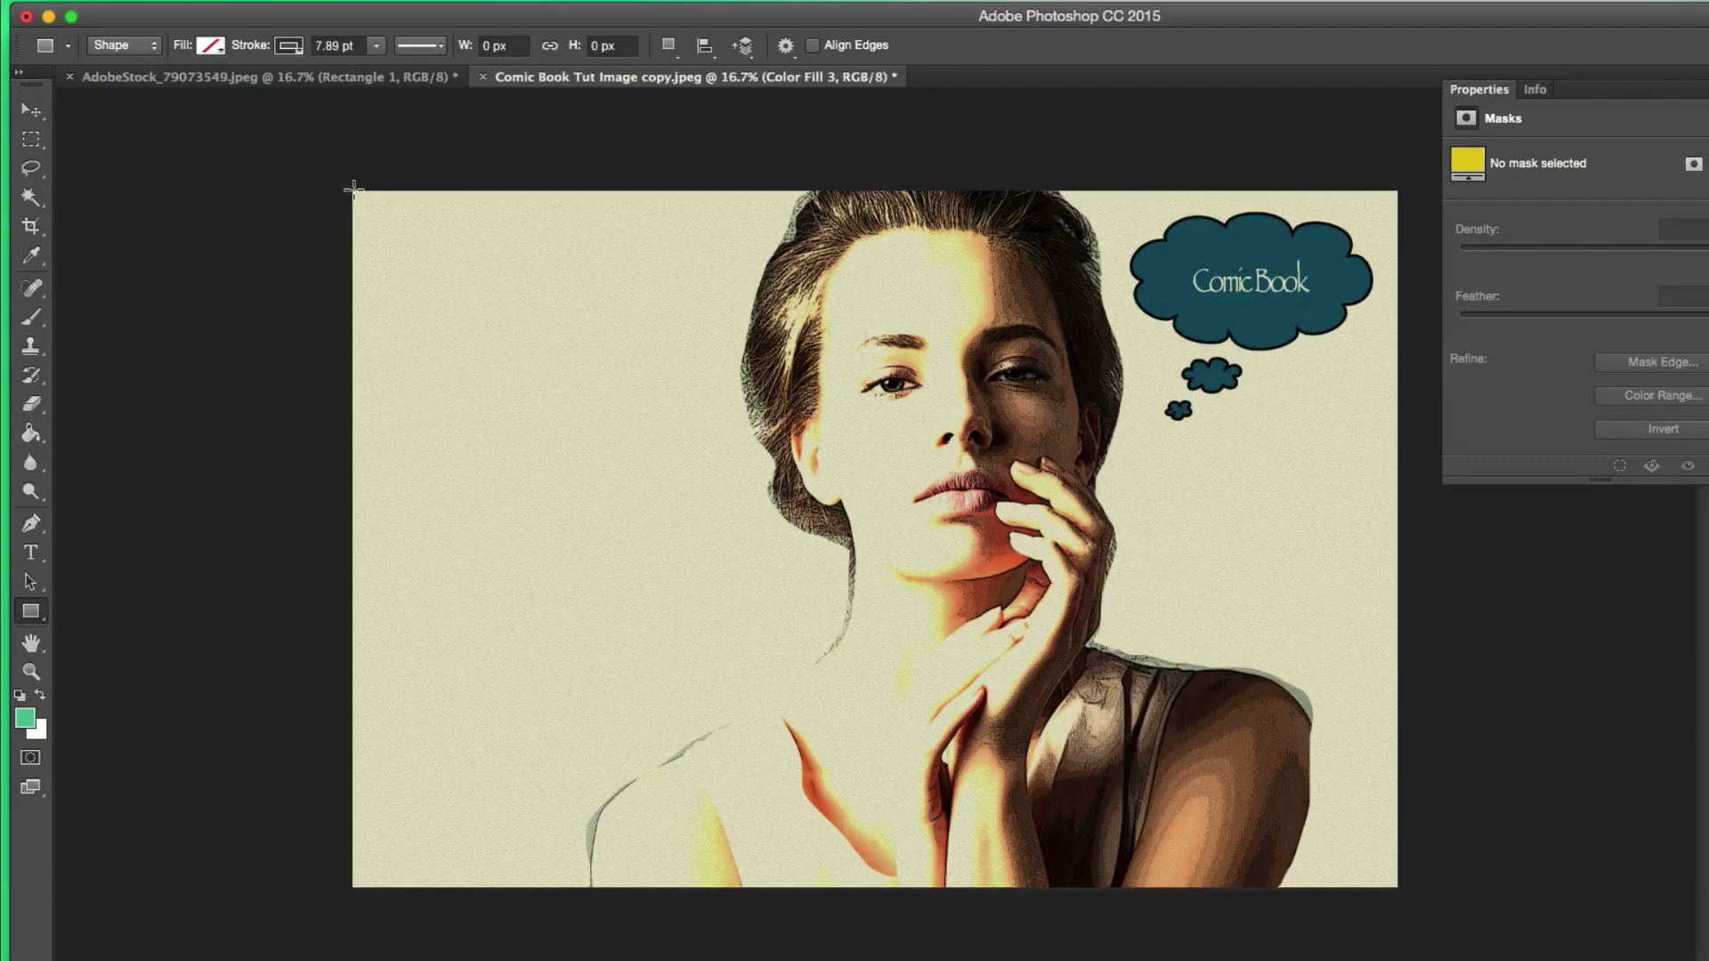
left_click_drag(355, 190, 1396, 888)
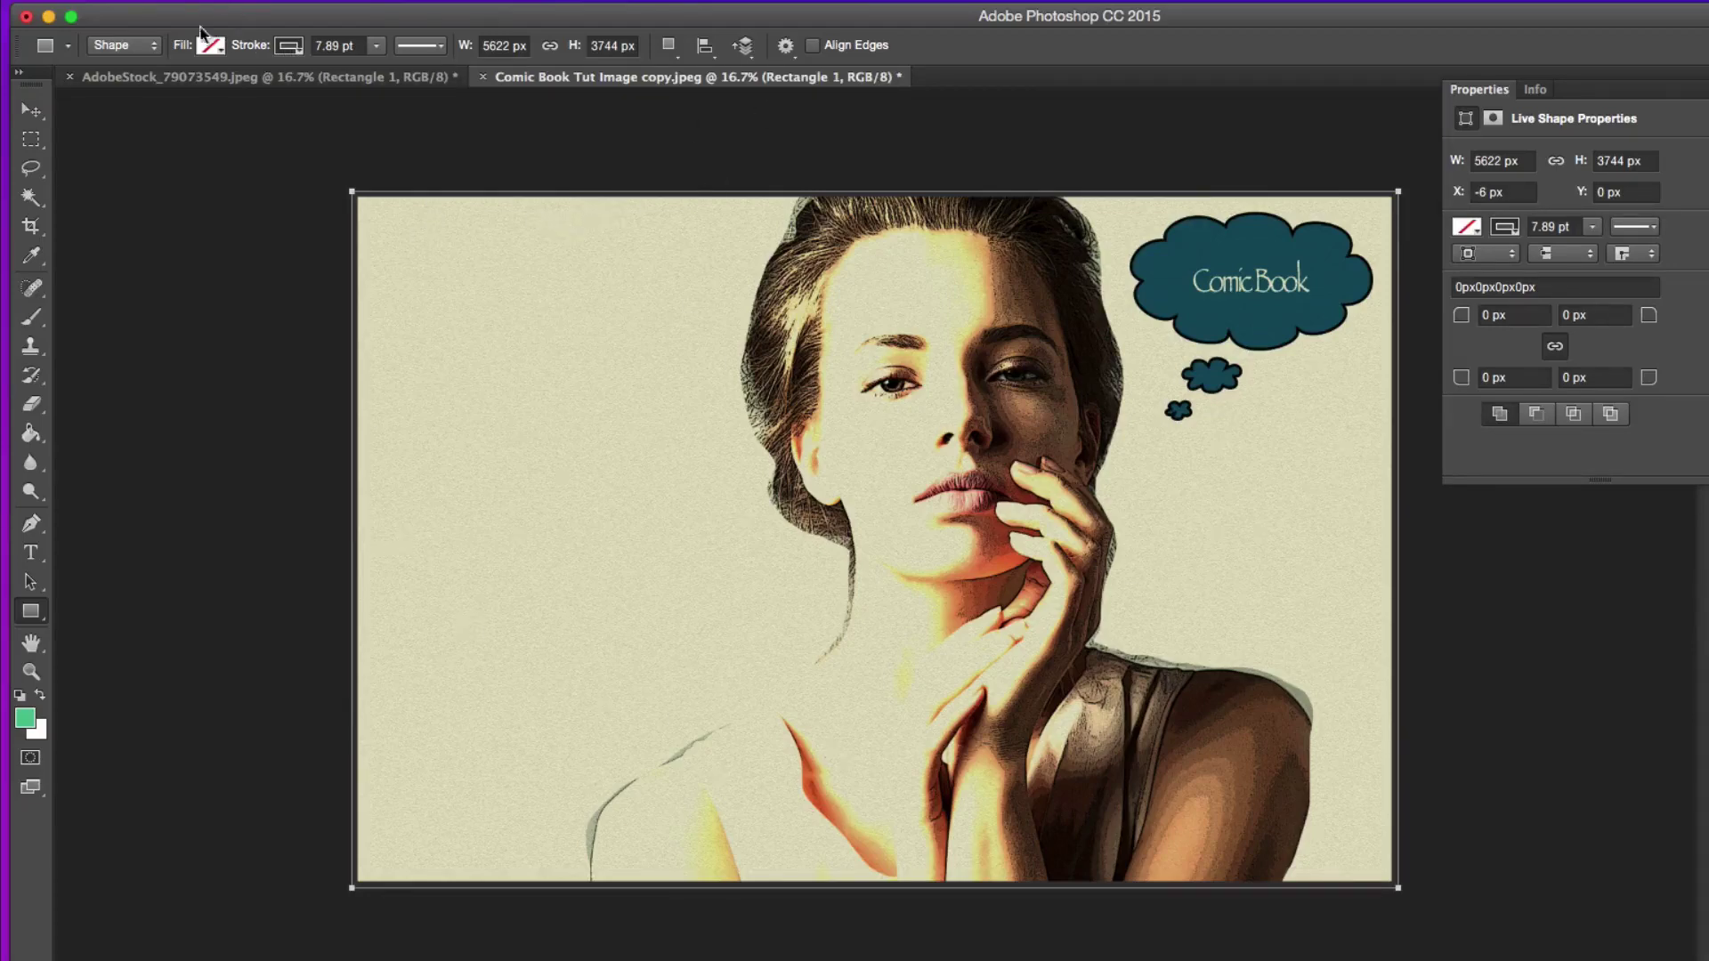
Set the border rectangle's stroke to white with a width of 15.88 pt
left_click(290, 46)
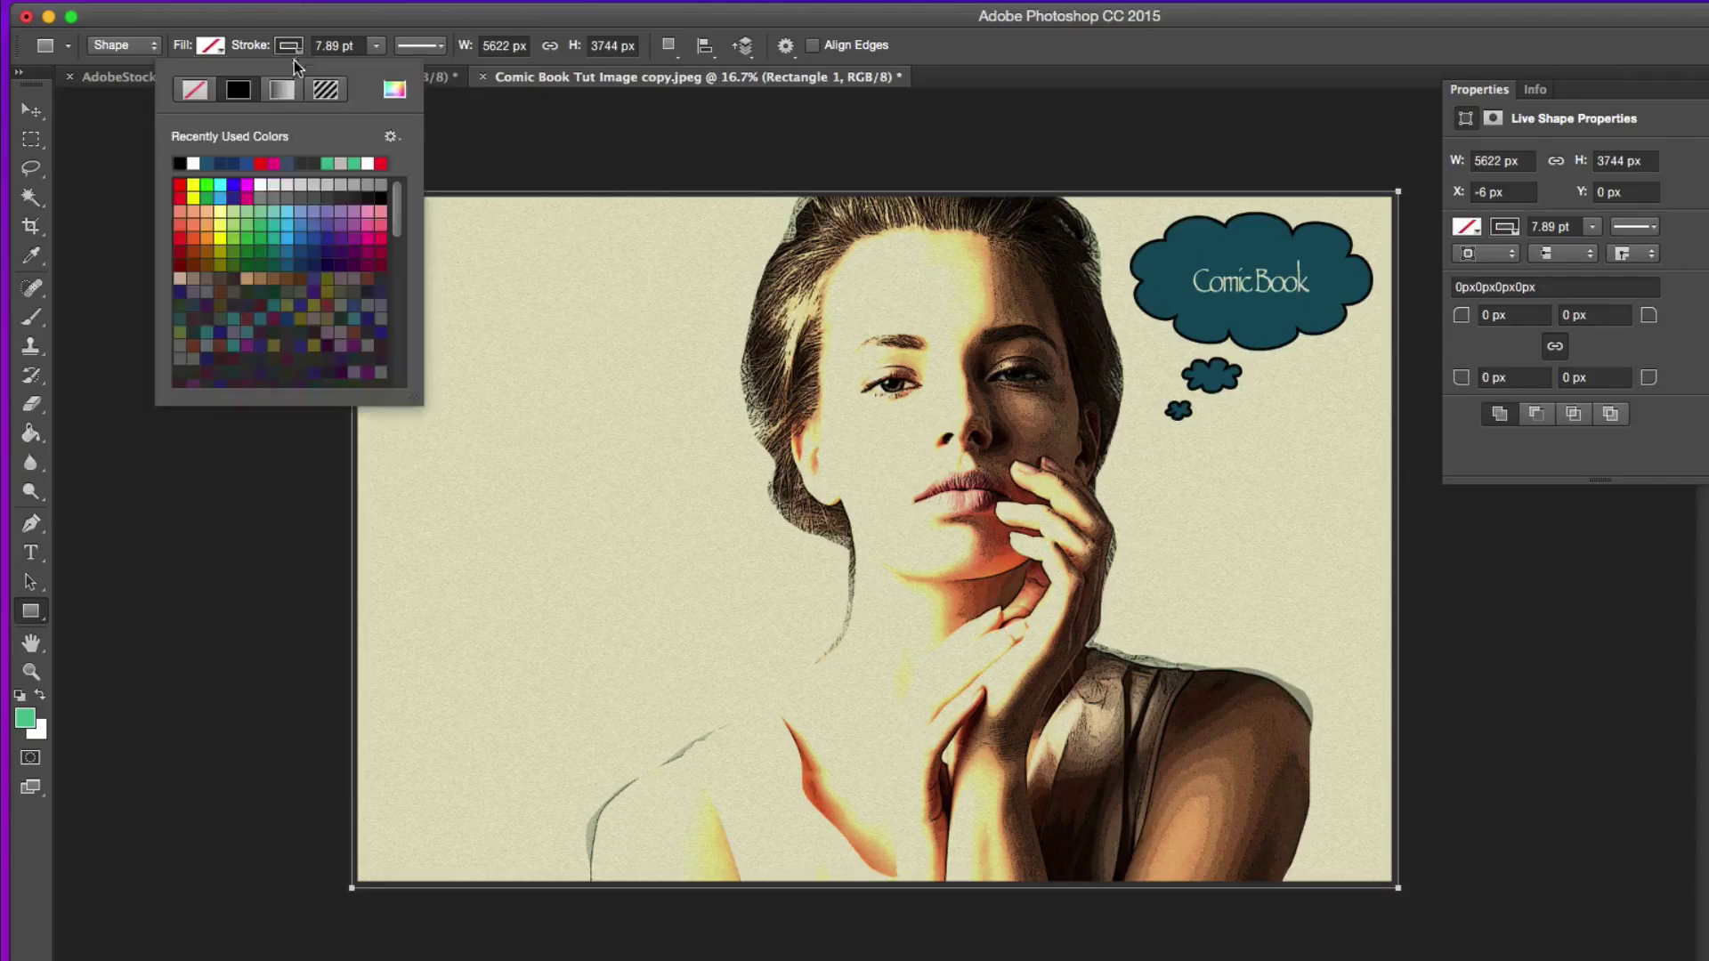
left_click(195, 167)
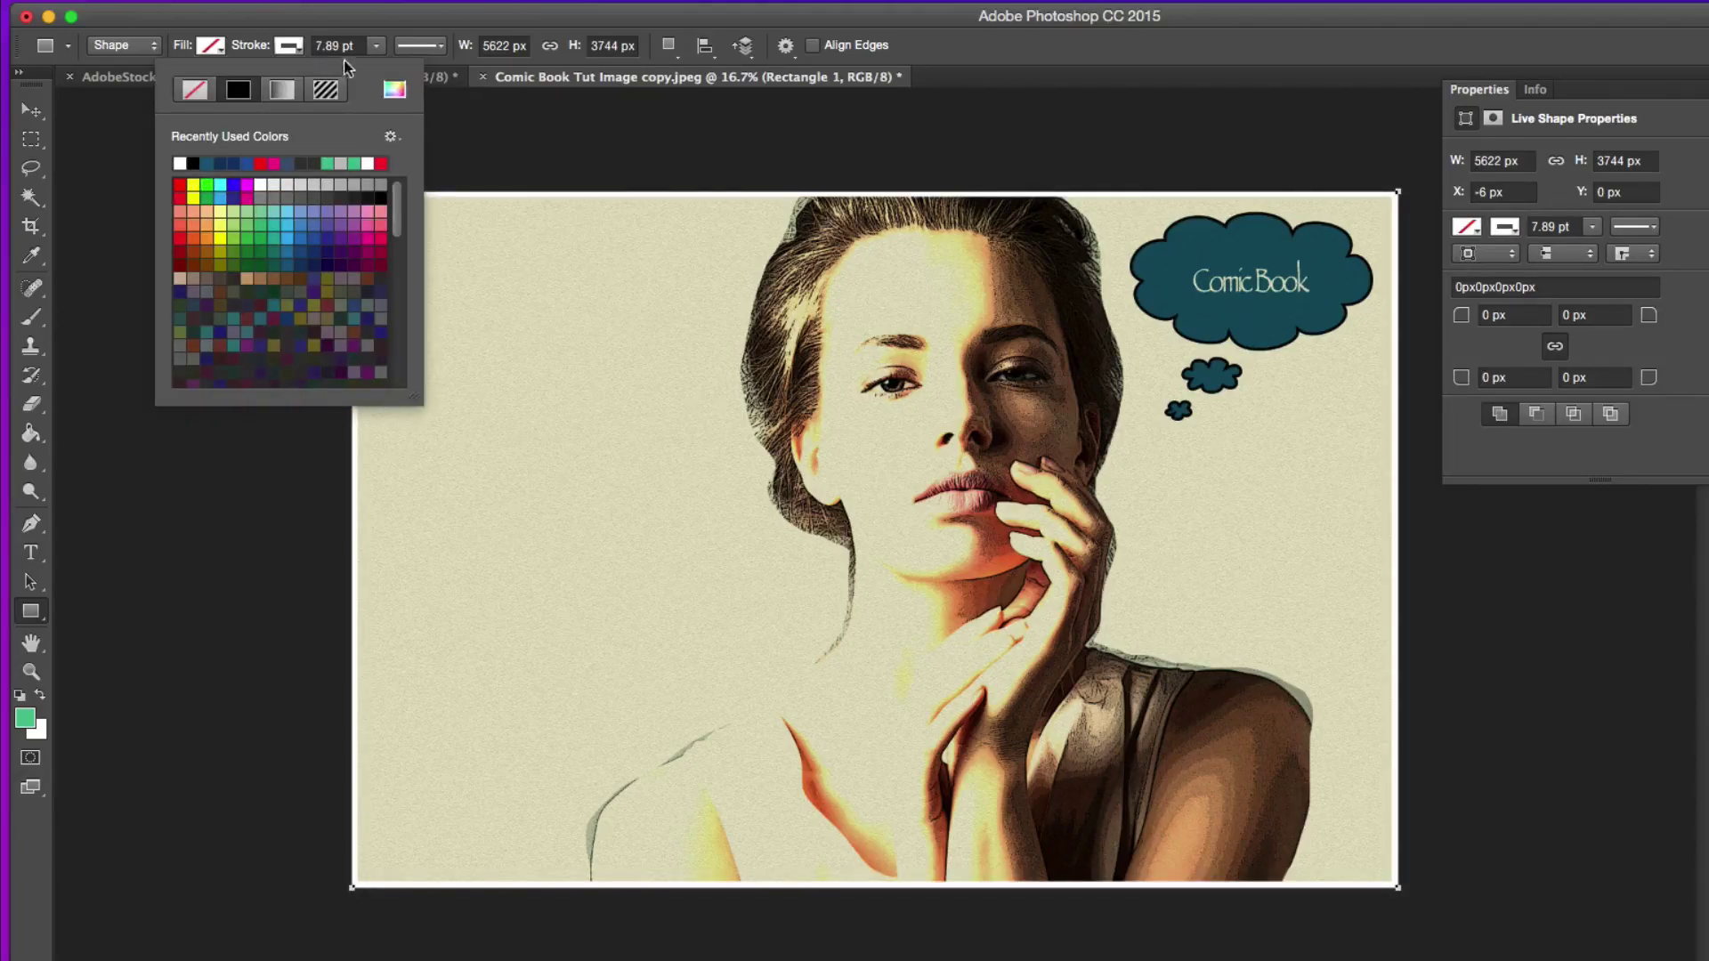
left_click(376, 48)
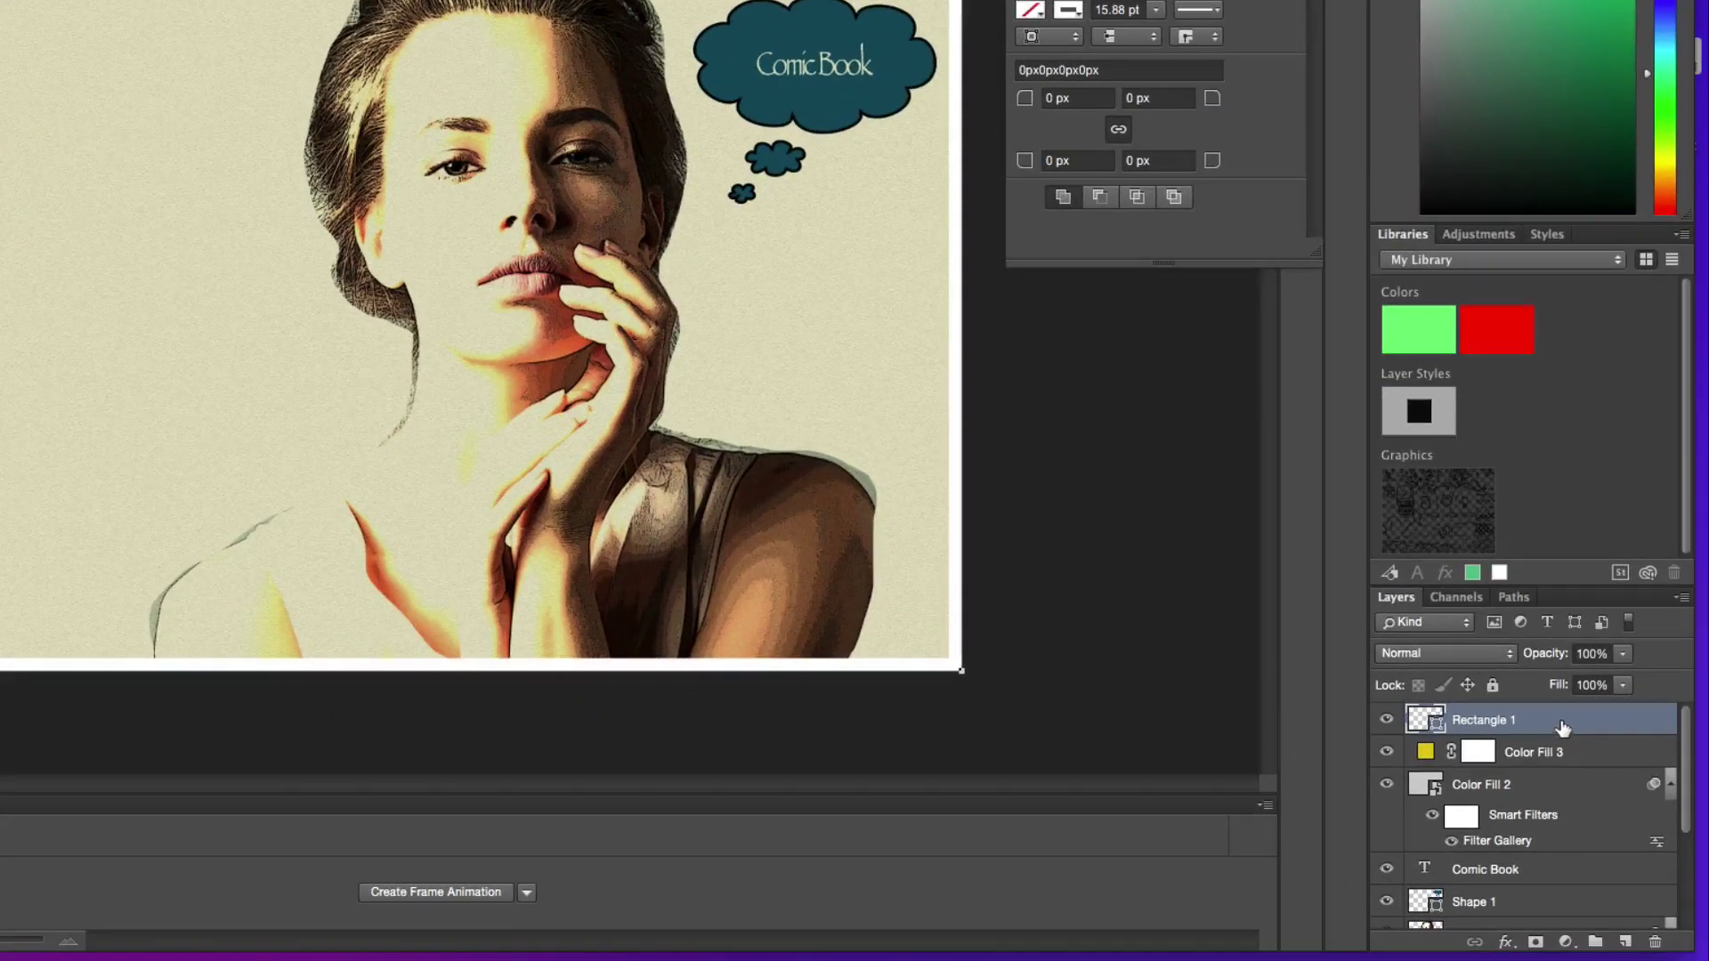
Add a Stroke layer style to the Rectangle 1 layer, 27 px in size, positioned outside and coloured black
right_click(1566, 723)
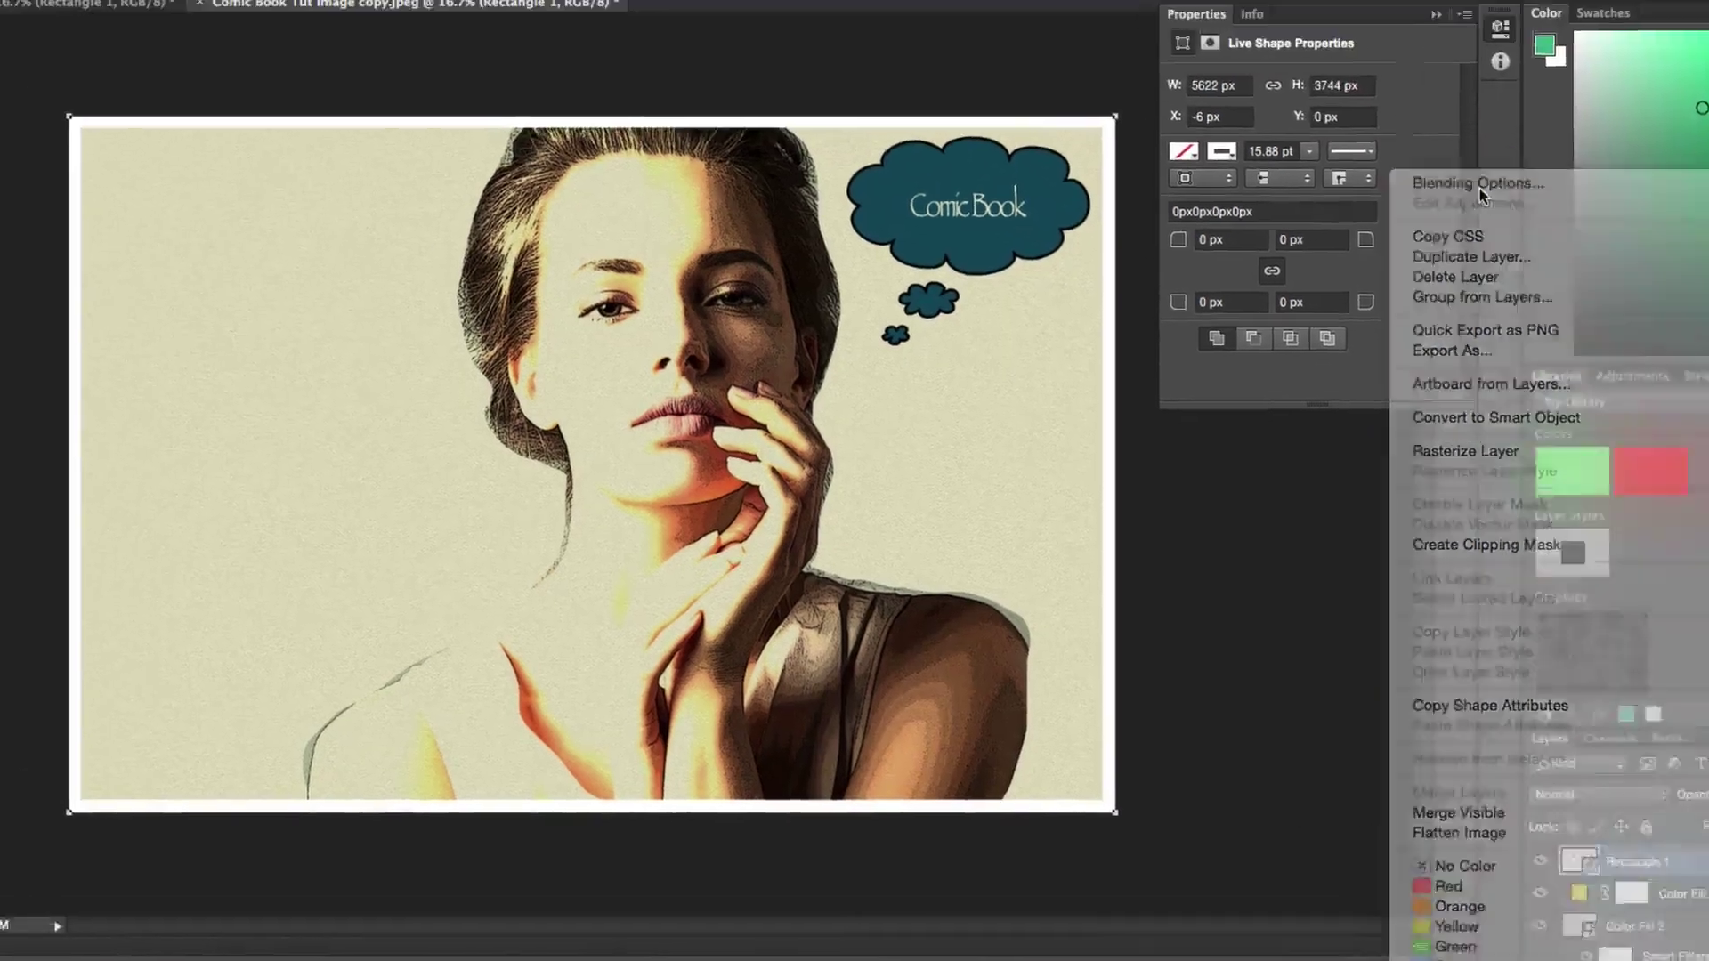
left_click(1324, 41)
left_click_drag(783, 239, 748, 221)
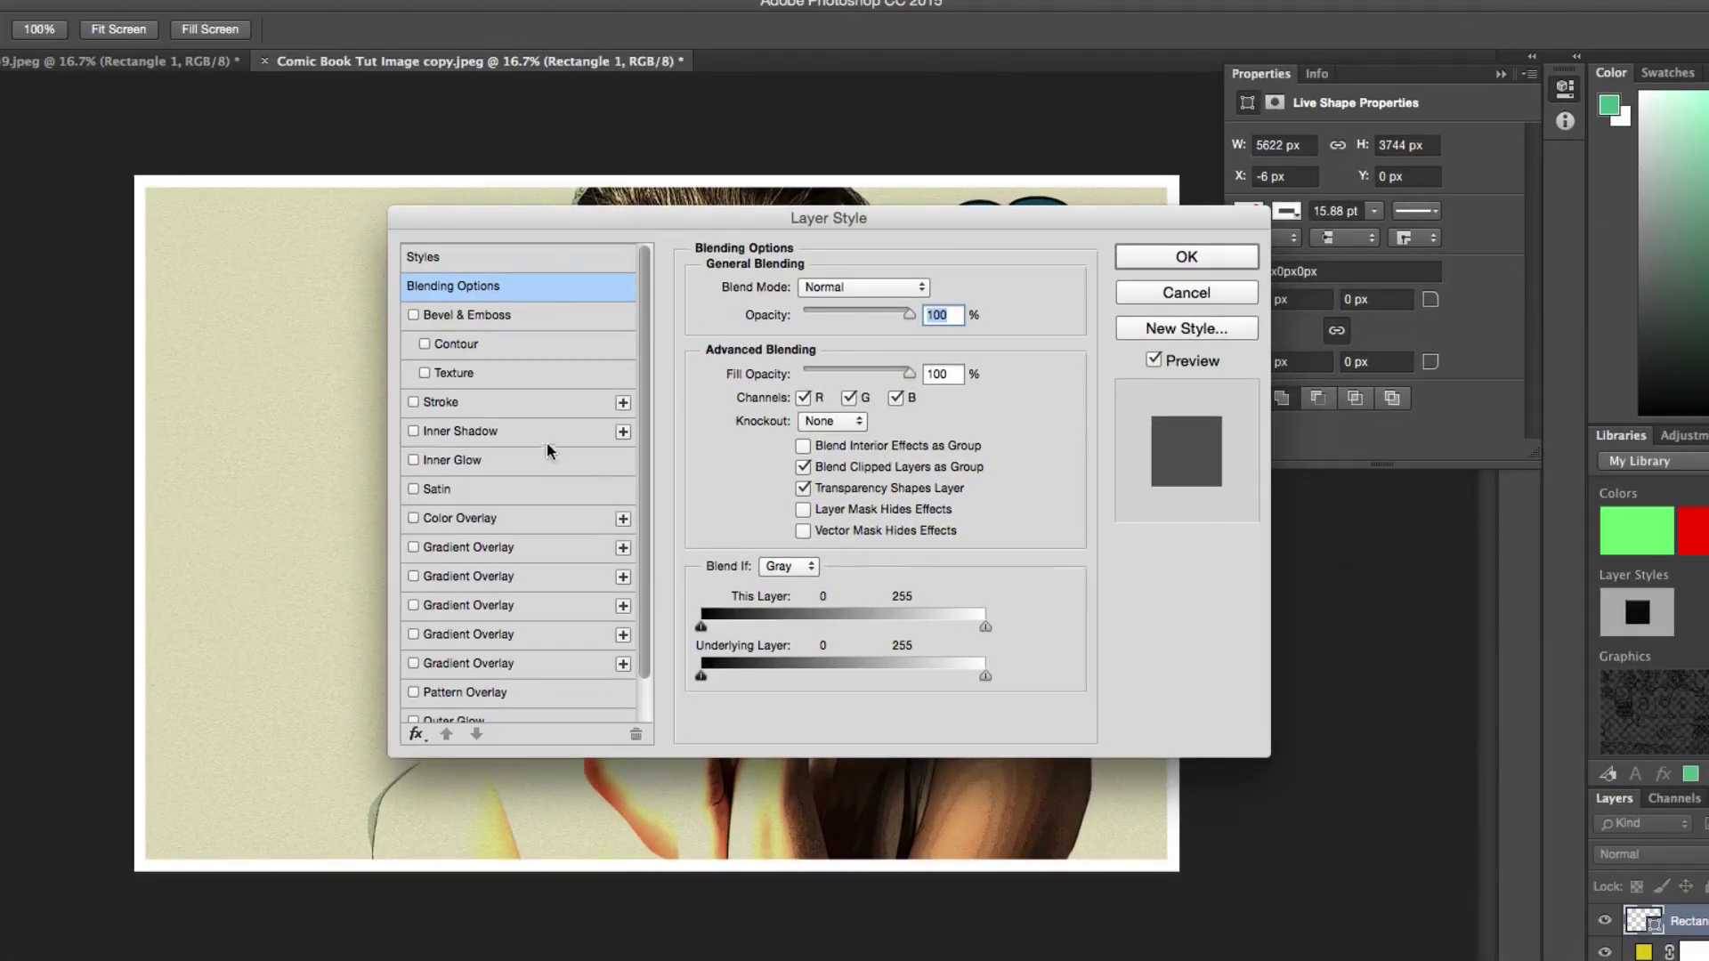
left_click(462, 403)
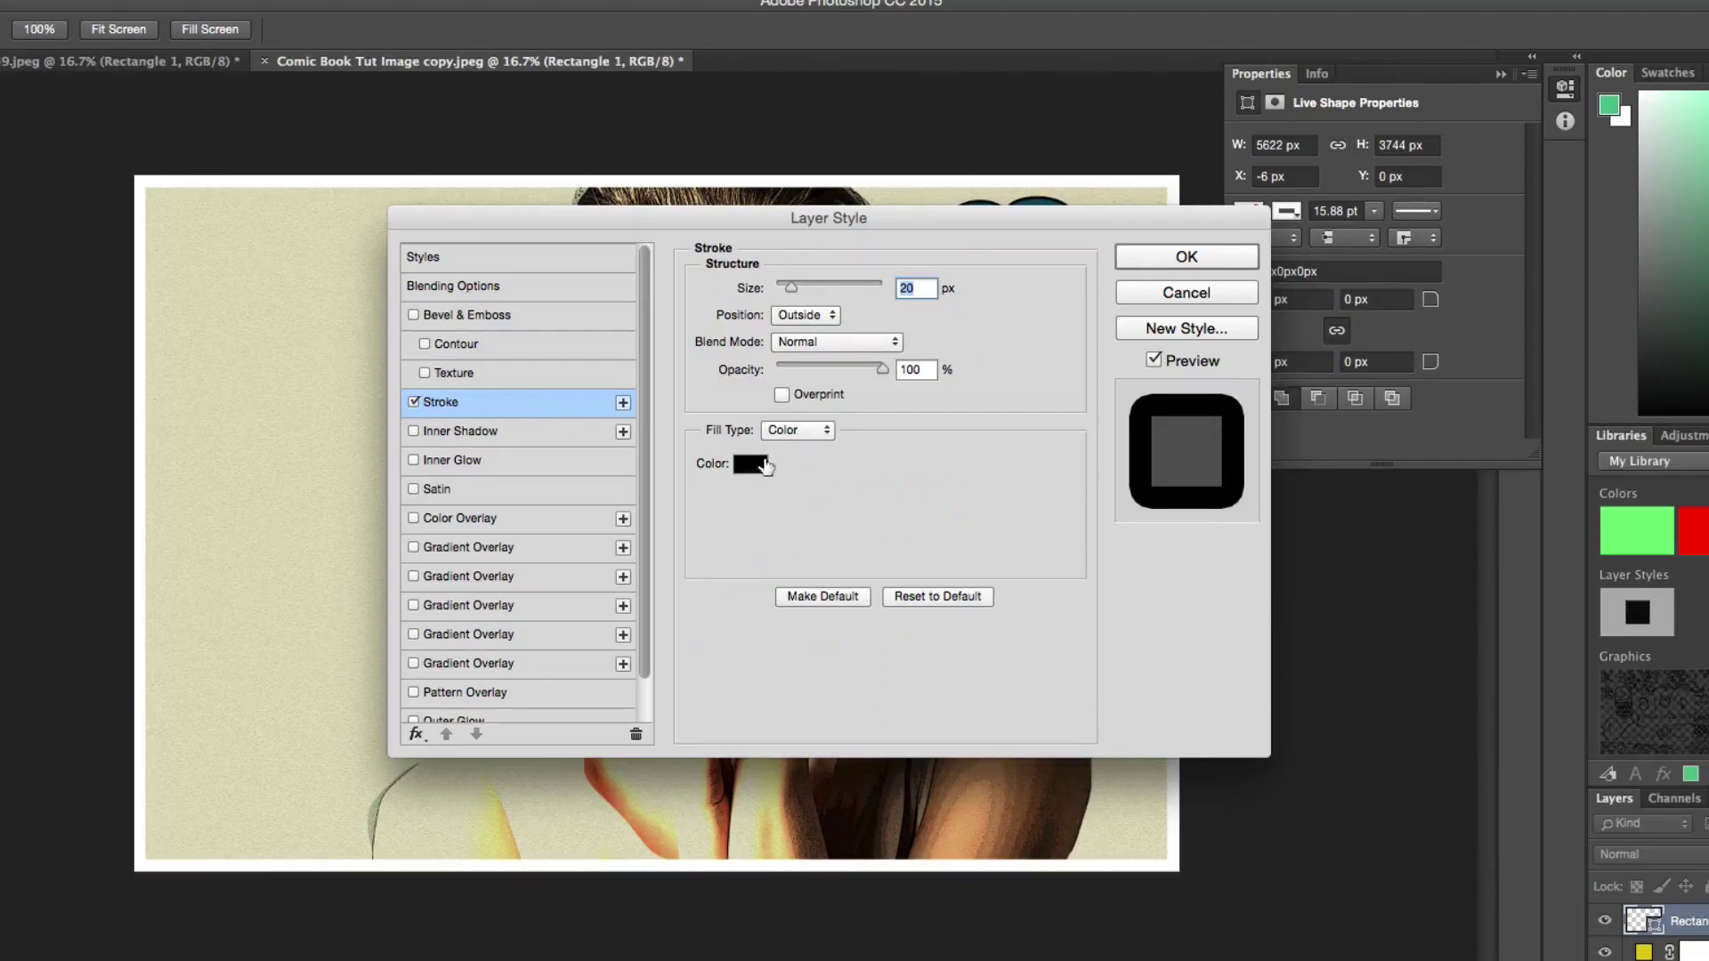
left_click_drag(786, 292, 794, 292)
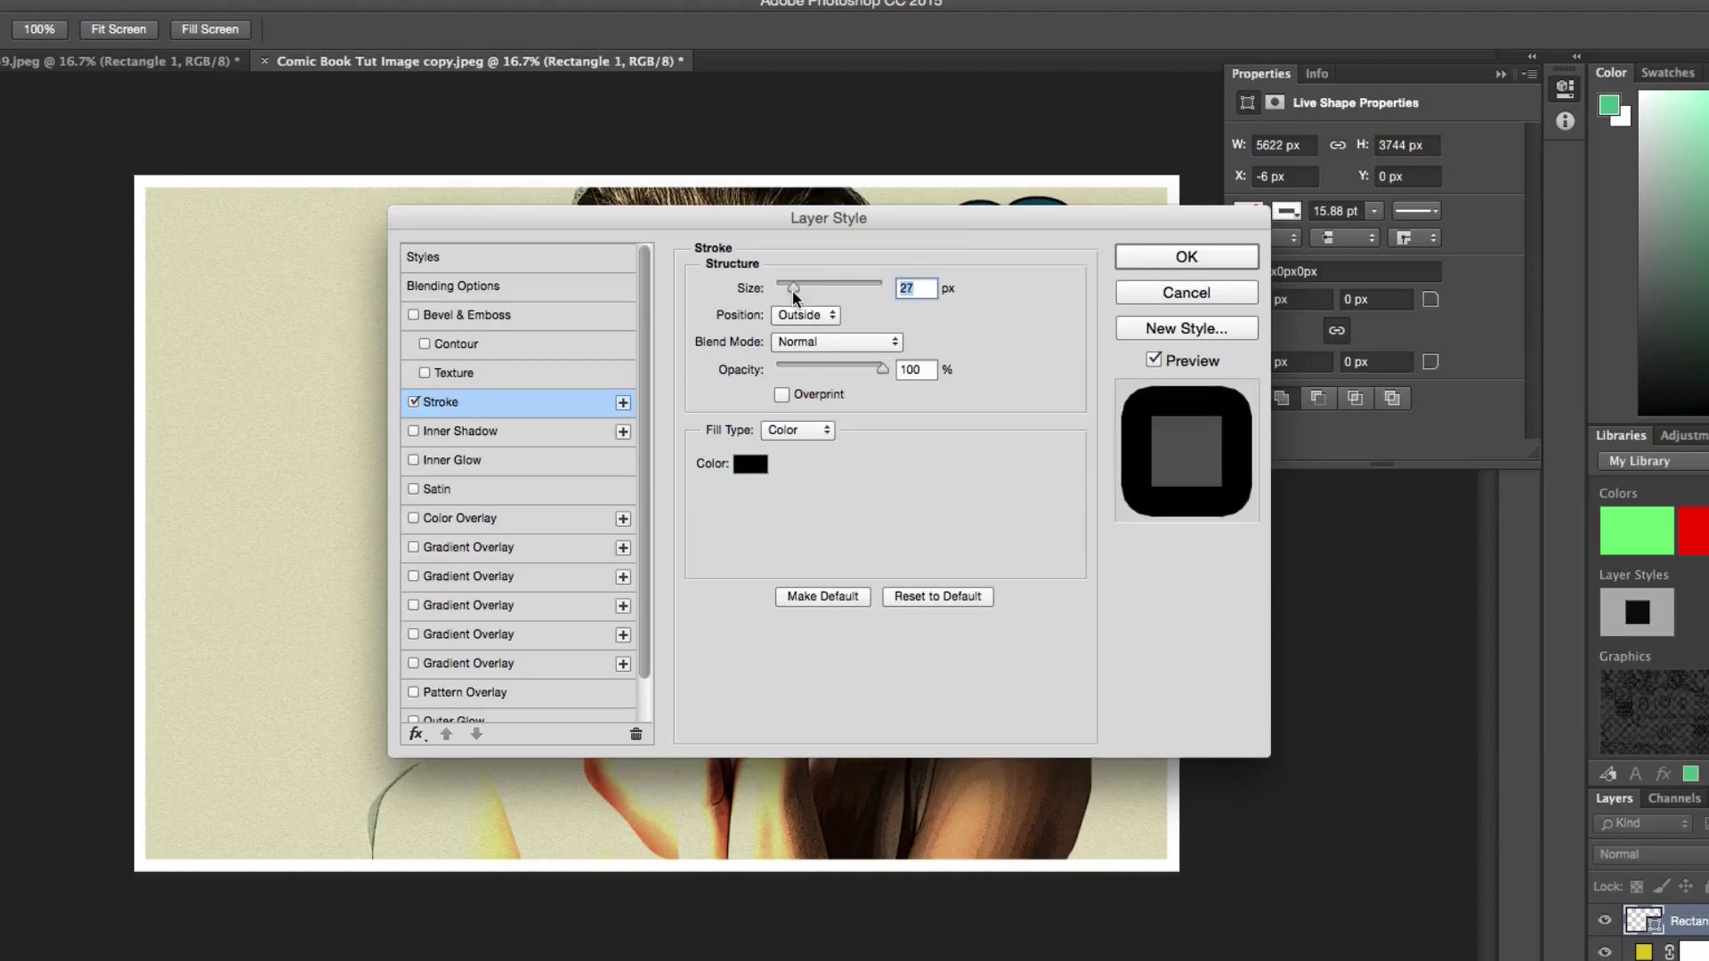
left_click(1189, 260)
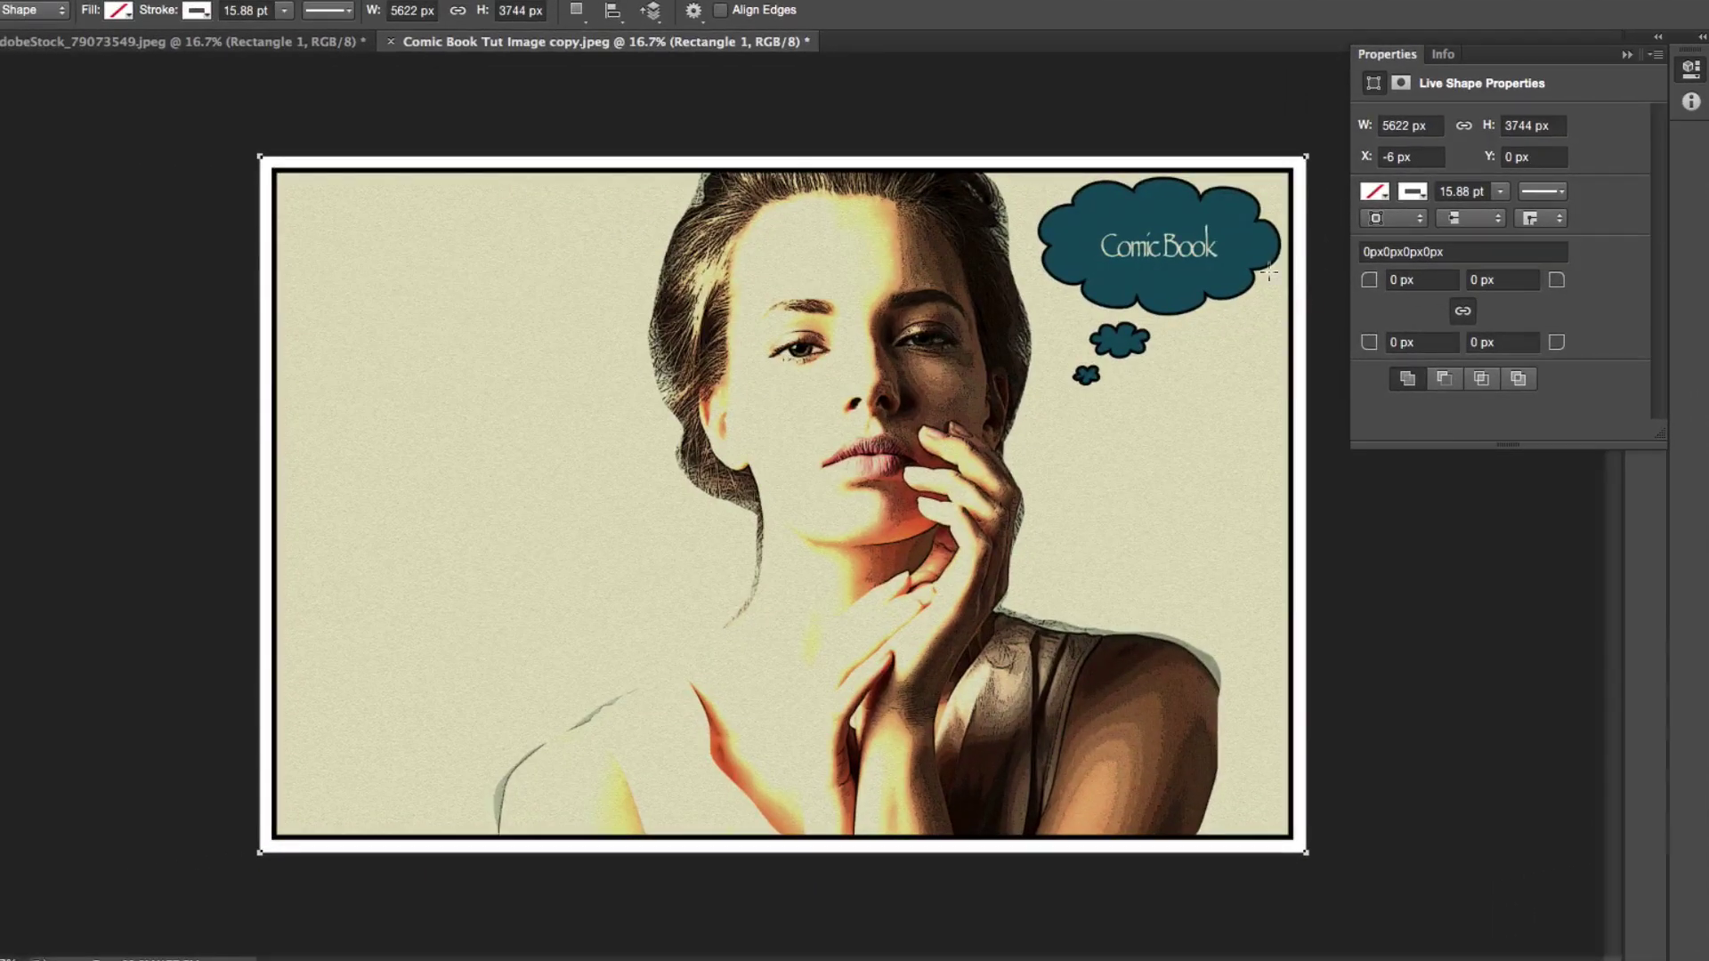